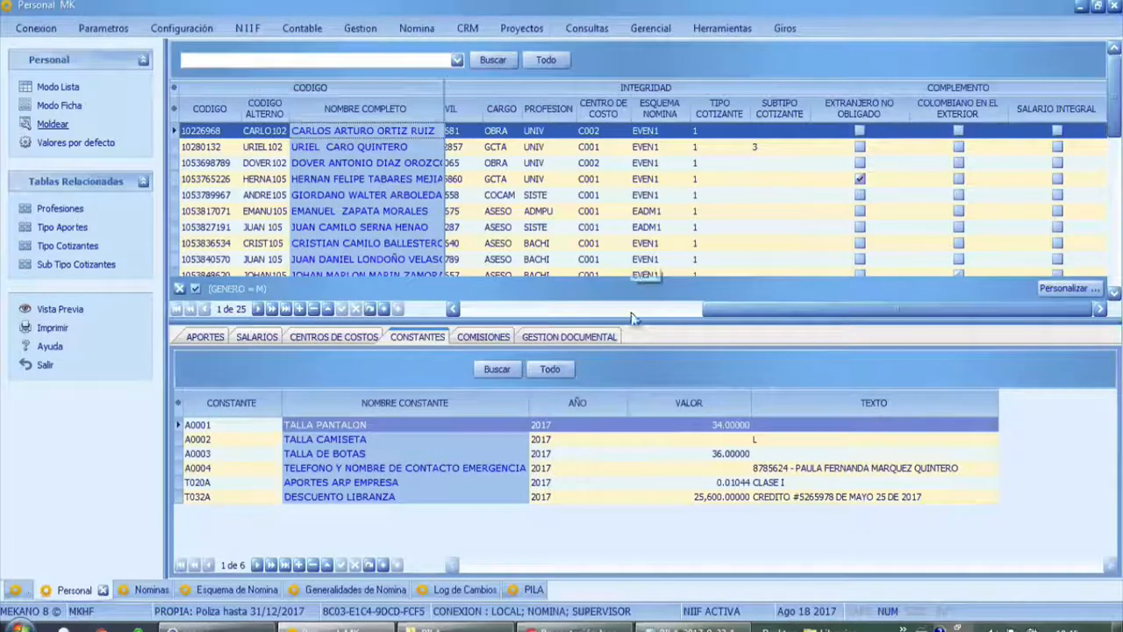
Step: Display the first employee's record in Modo Ficha and return the personnel table to Modo Lista
left_click_drag(740, 309, 488, 316)
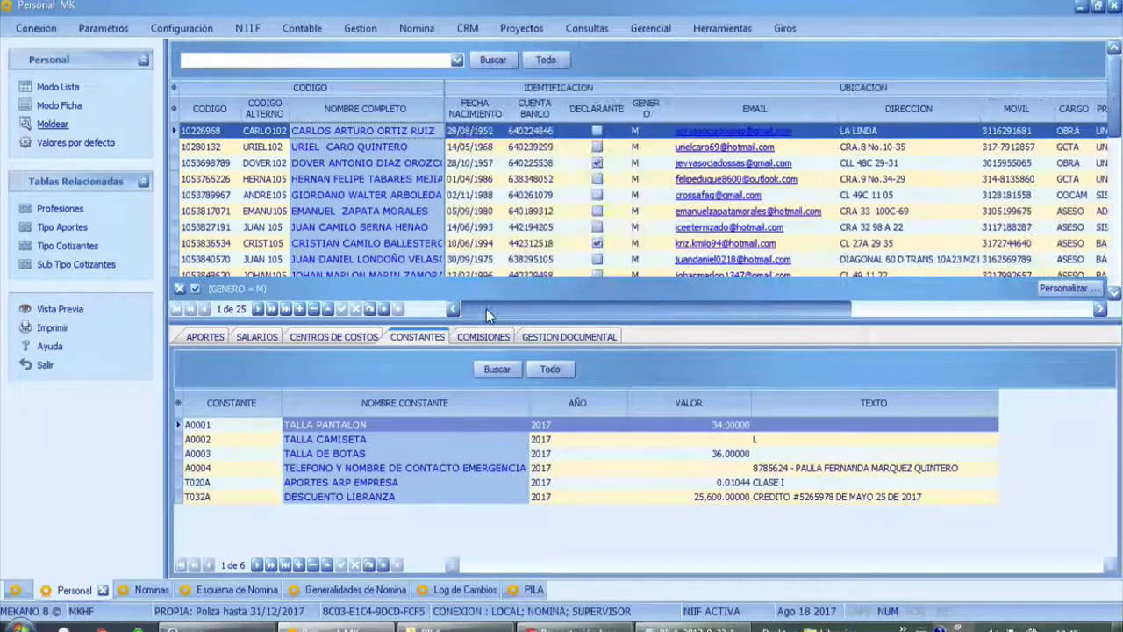
left_click(62, 106)
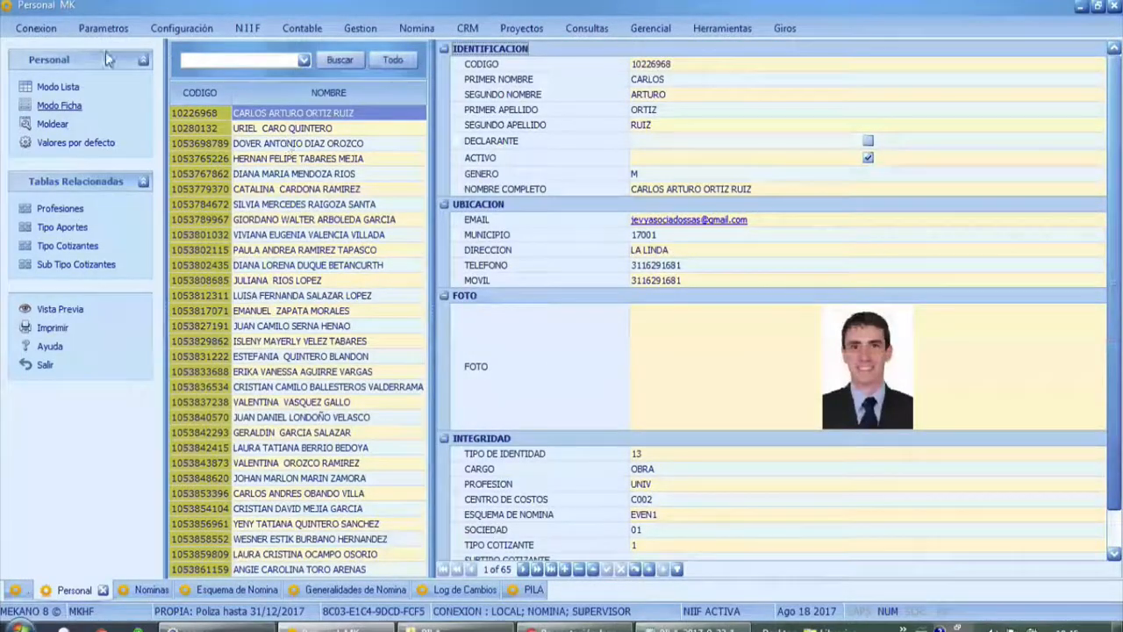
left_click(63, 87)
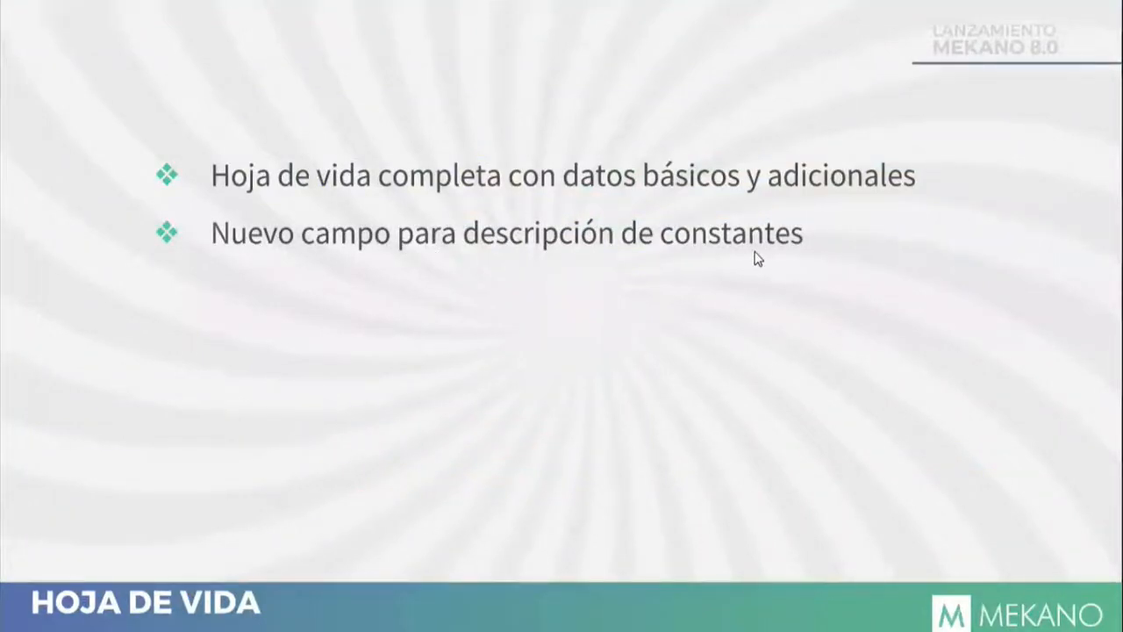
Step: Return to Mekano and fit the Constante column's width to its content in the first employee's constants table
key("alt+Tab")
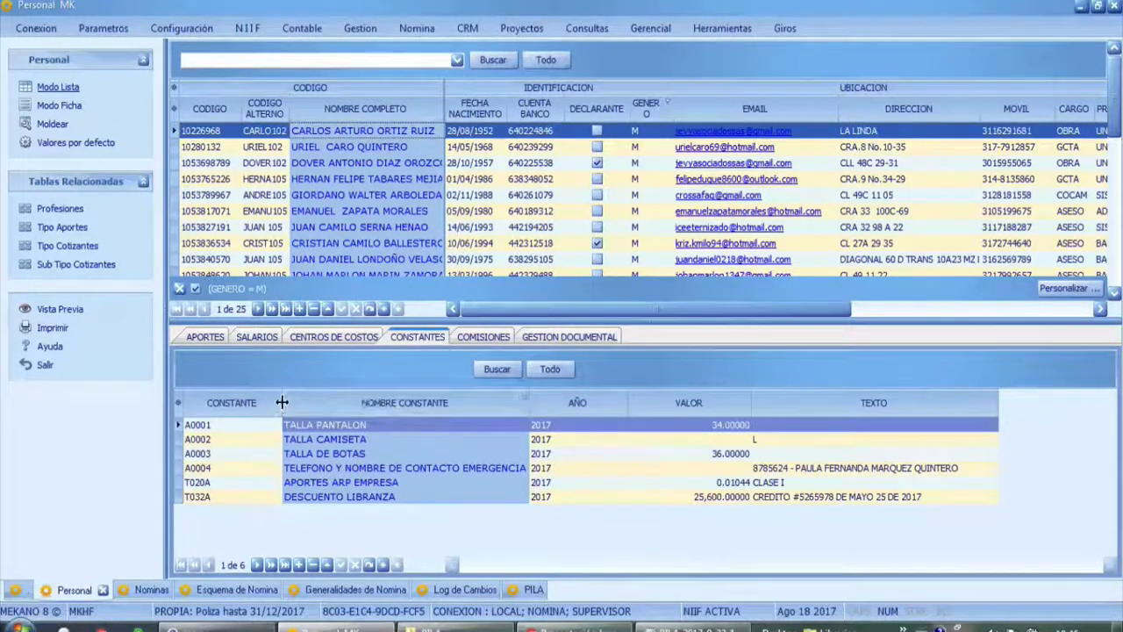
left_click_drag(281, 403, 221, 404)
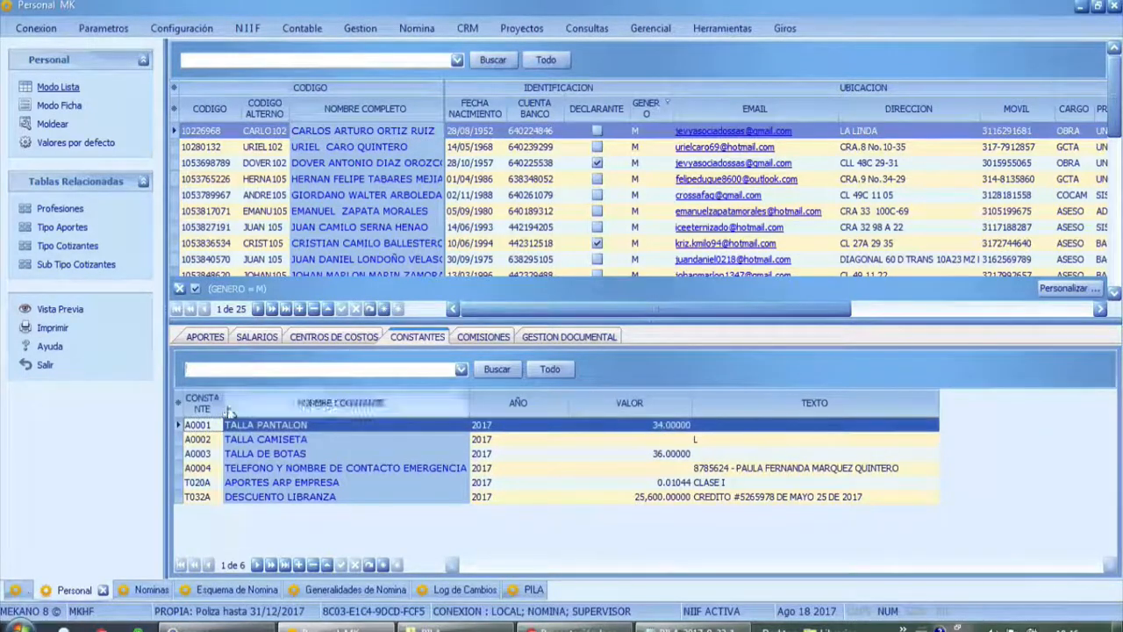
double_click(225, 407)
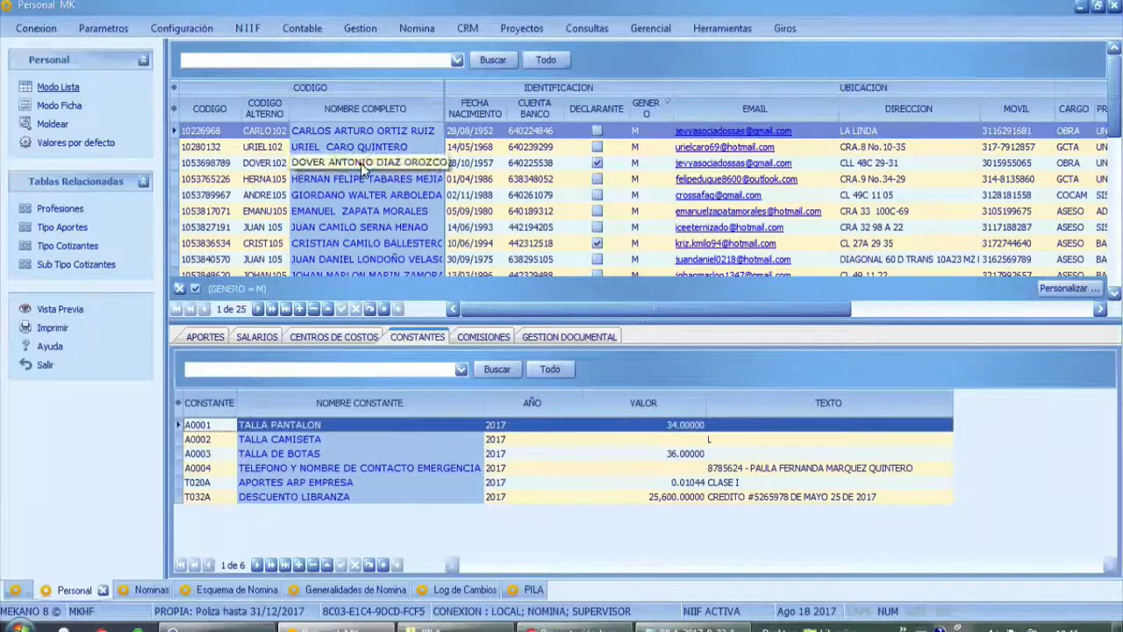
Step: Examine the Valor and Texto fields of the employee's constants, including clothing sizes, emergency contact, ARP contributions and the libranza discount
left_click(684, 453)
left_click(683, 428)
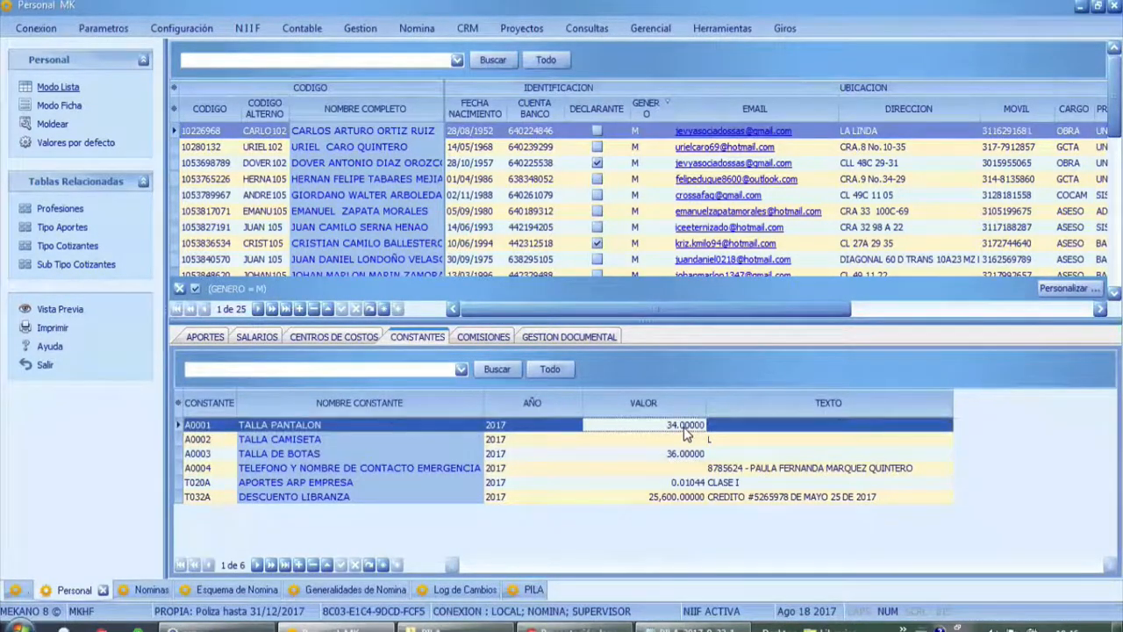
left_click(686, 498)
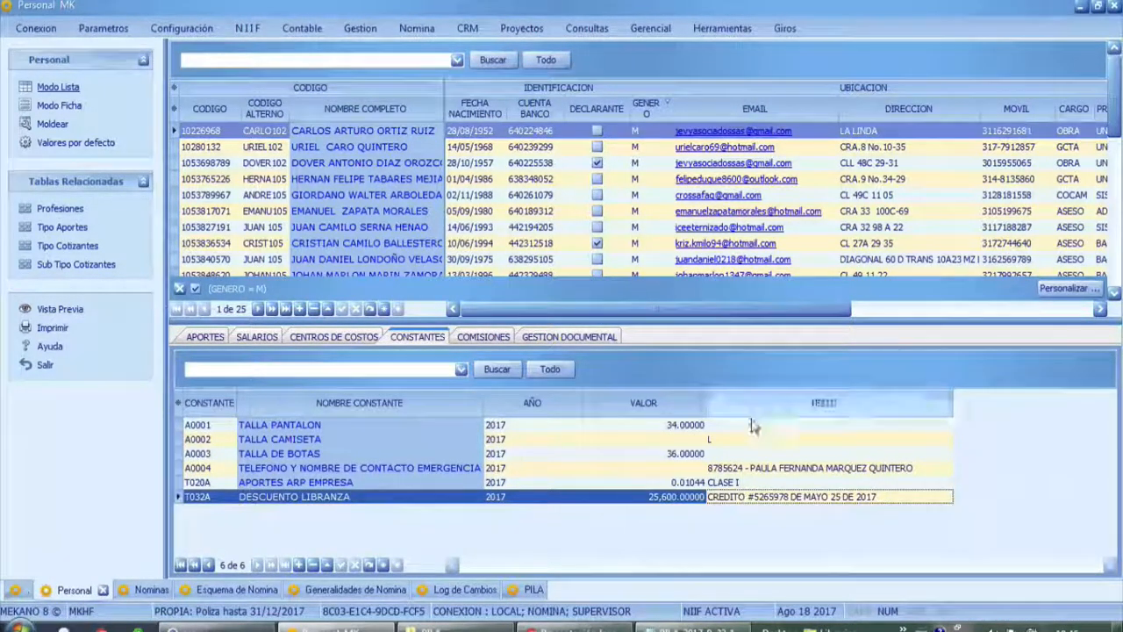
left_click(761, 455)
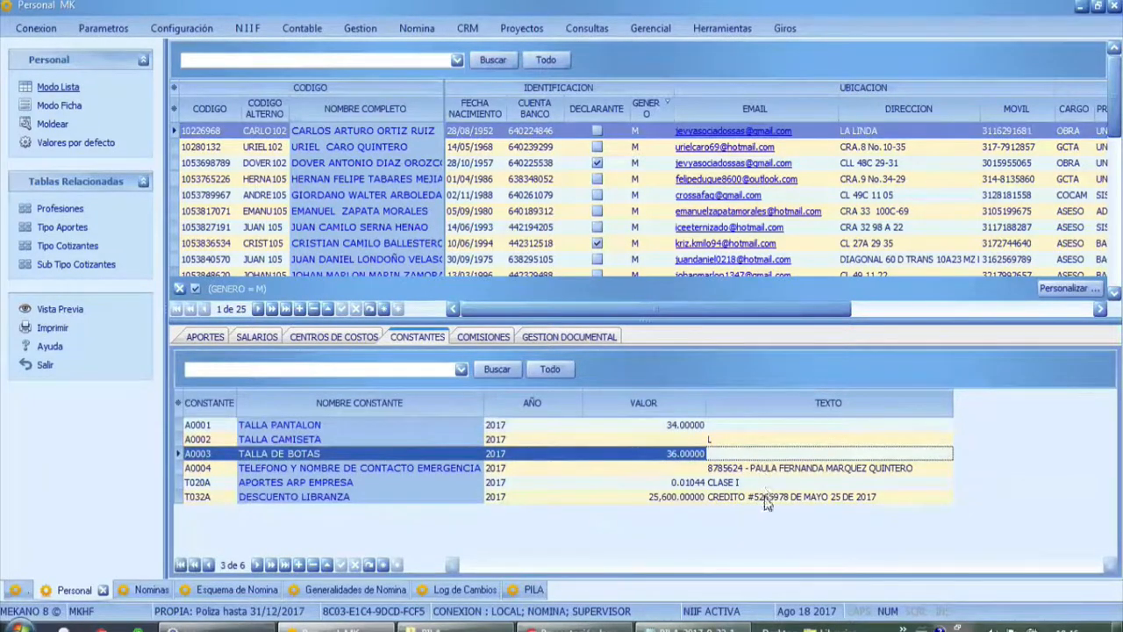
left_click(765, 468)
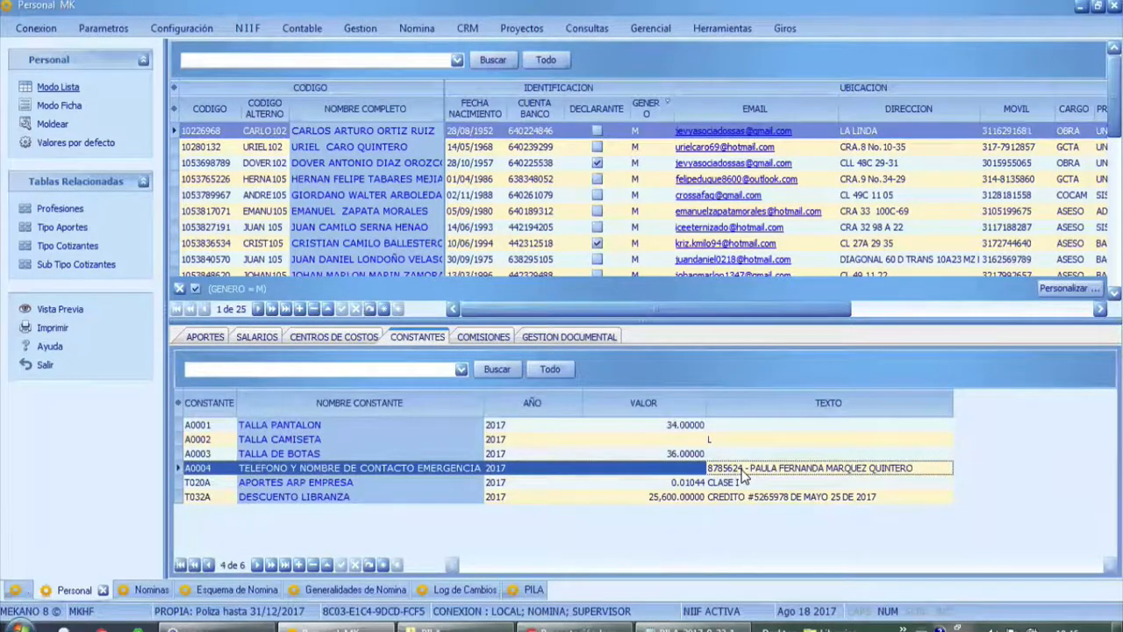
left_click(351, 426)
left_click(342, 439)
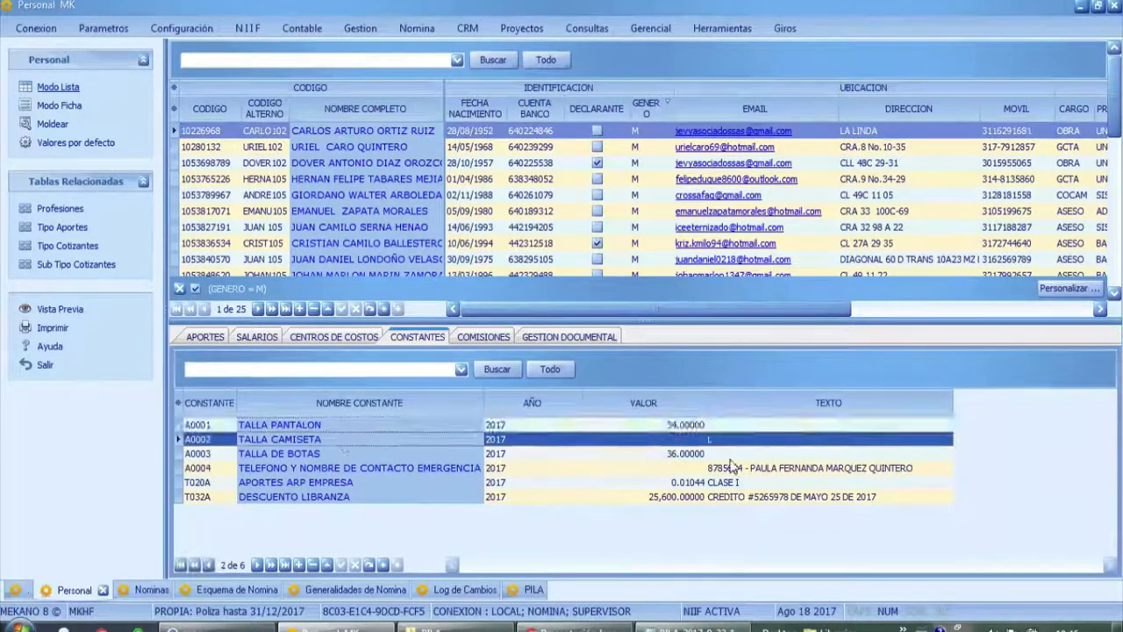
left_click(779, 468)
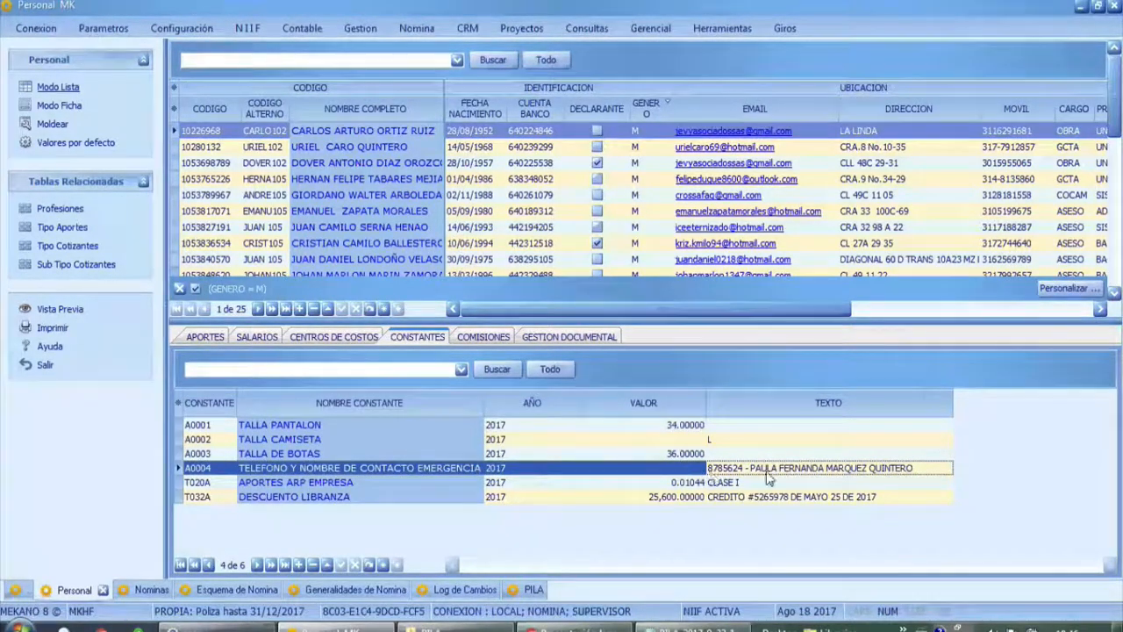
left_click(853, 481)
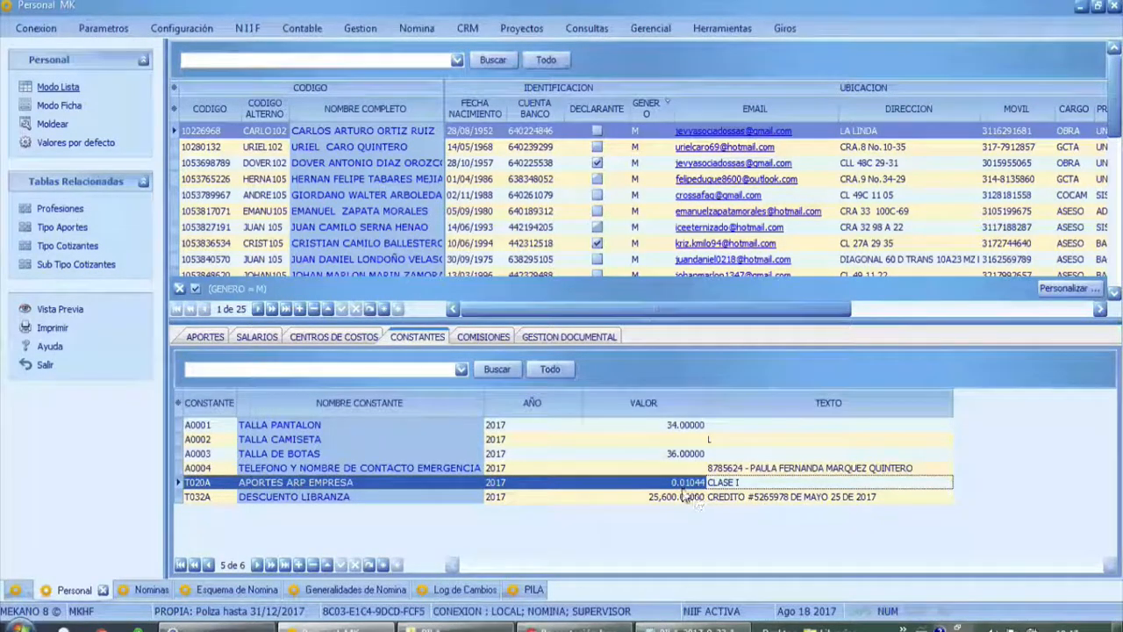
left_click(716, 485)
left_click(739, 490)
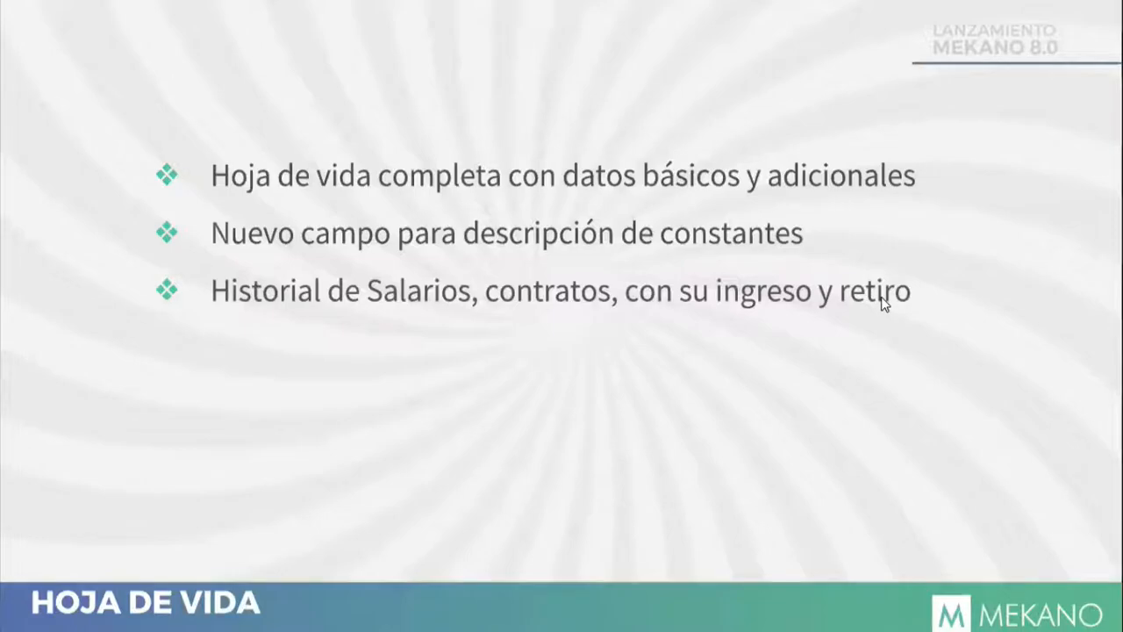
Step: Return to Mekano and examine the first employee's salary history, including the basic salary, date range and entry type
key("alt+Tab")
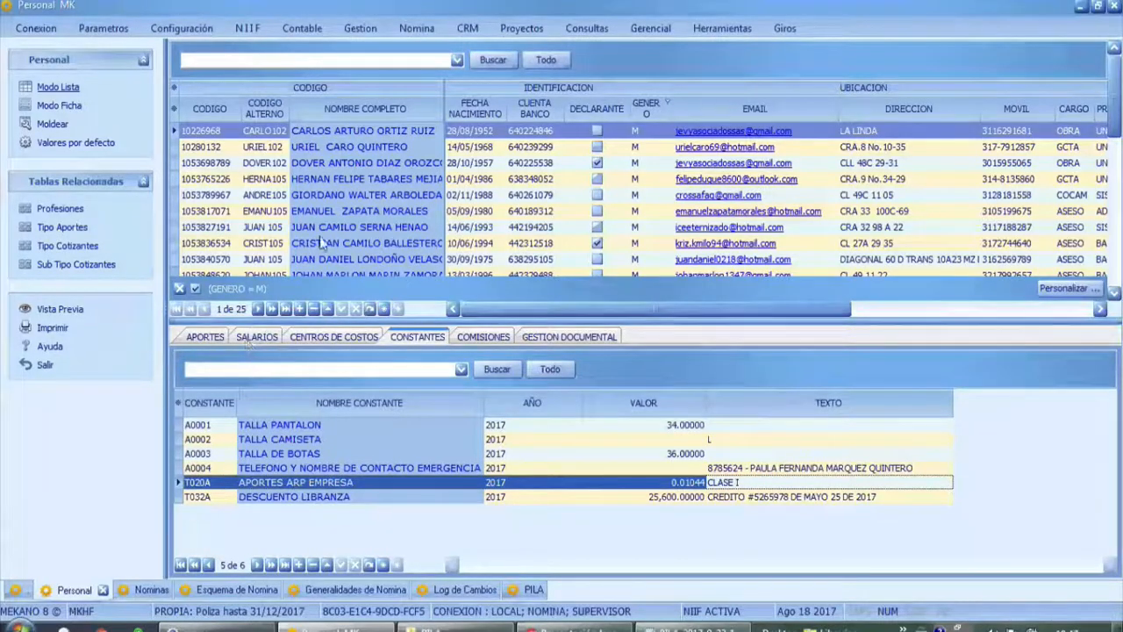
left_click(252, 337)
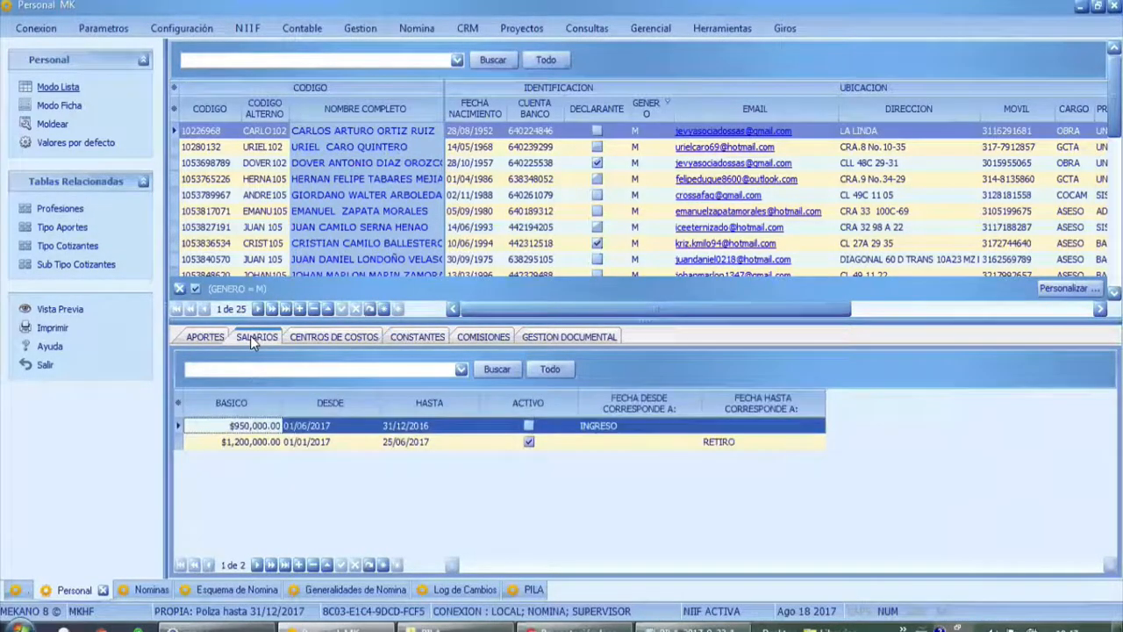
left_click(329, 427)
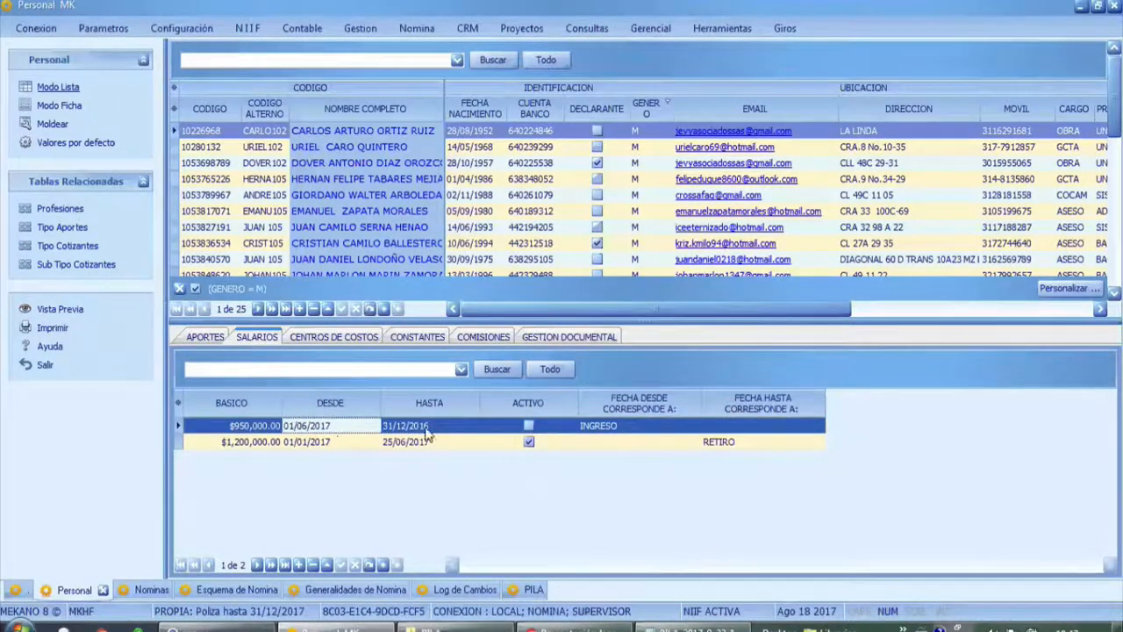
left_click(423, 427)
left_click(338, 428)
left_click(402, 428)
left_click(246, 427)
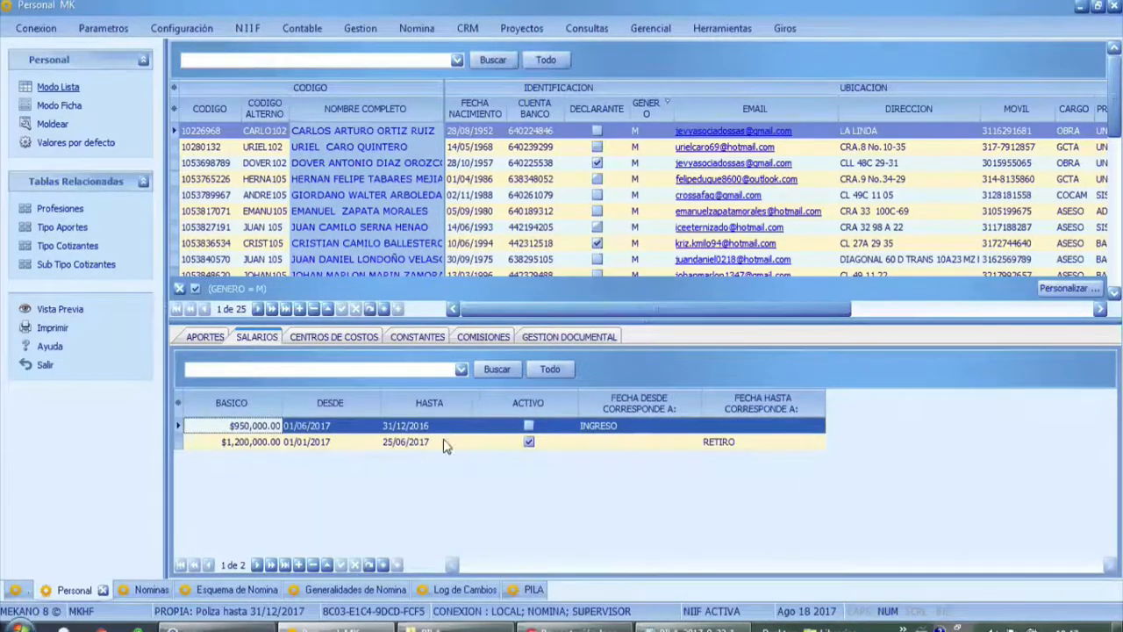
left_click(614, 425)
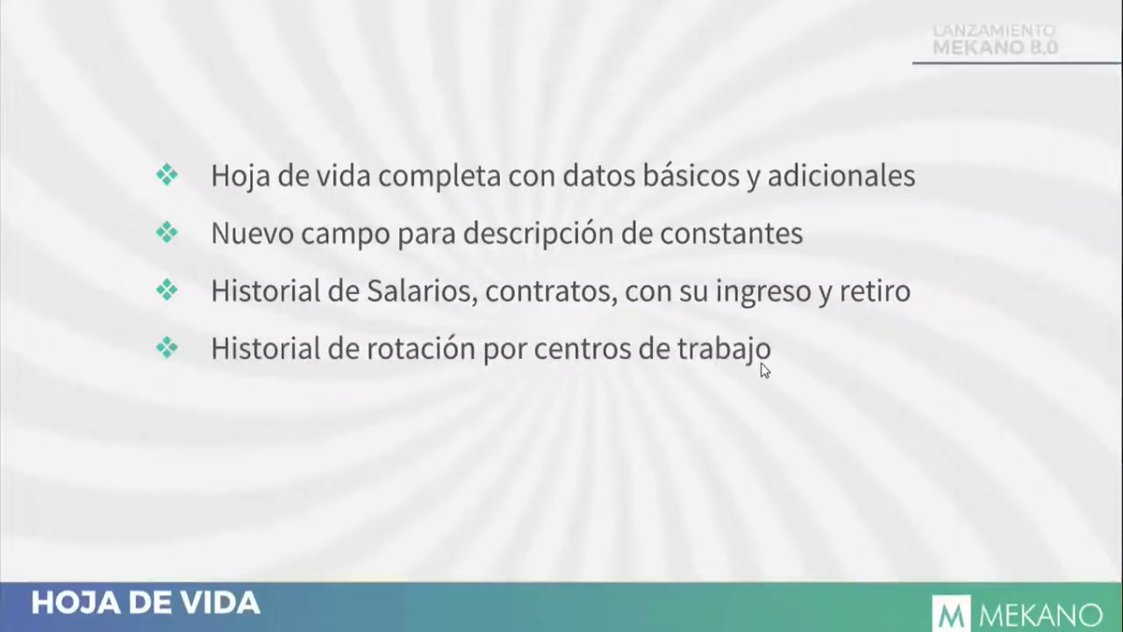
Step: Return to Mekano and check the Centro de Costo assigned to several employees in the personnel table
key("alt+Tab")
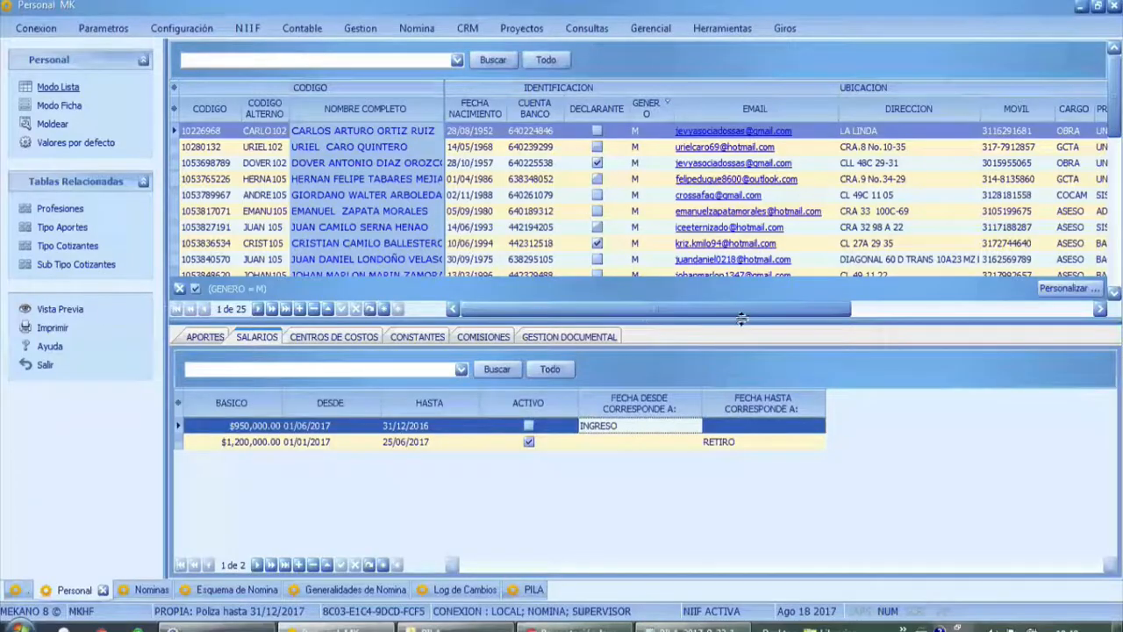
left_click_drag(740, 307, 870, 305)
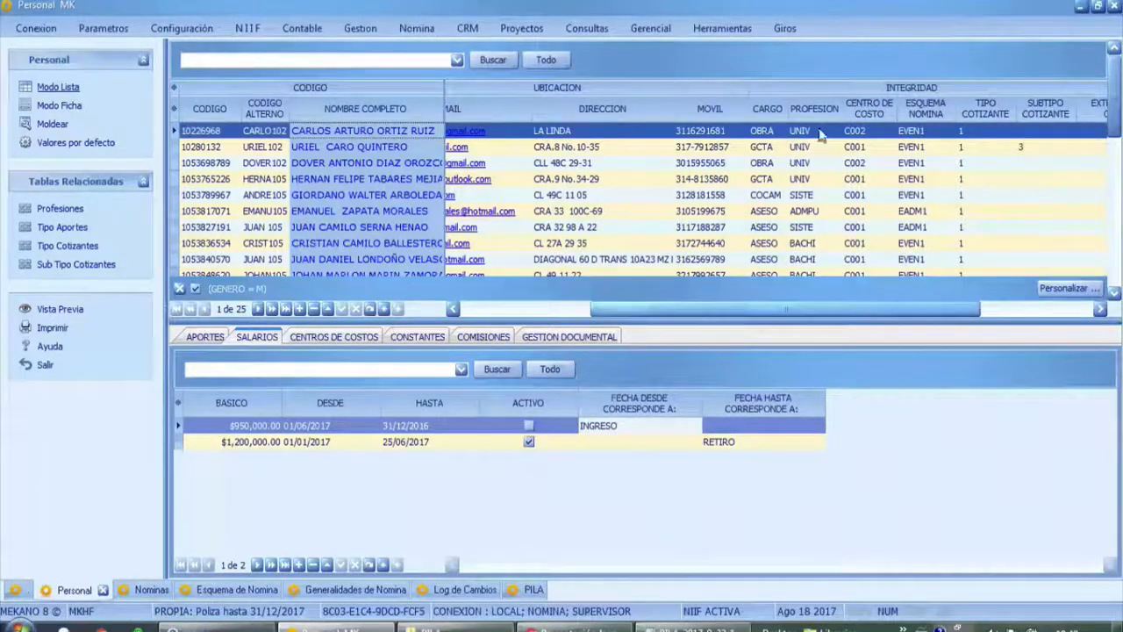
left_click(868, 132)
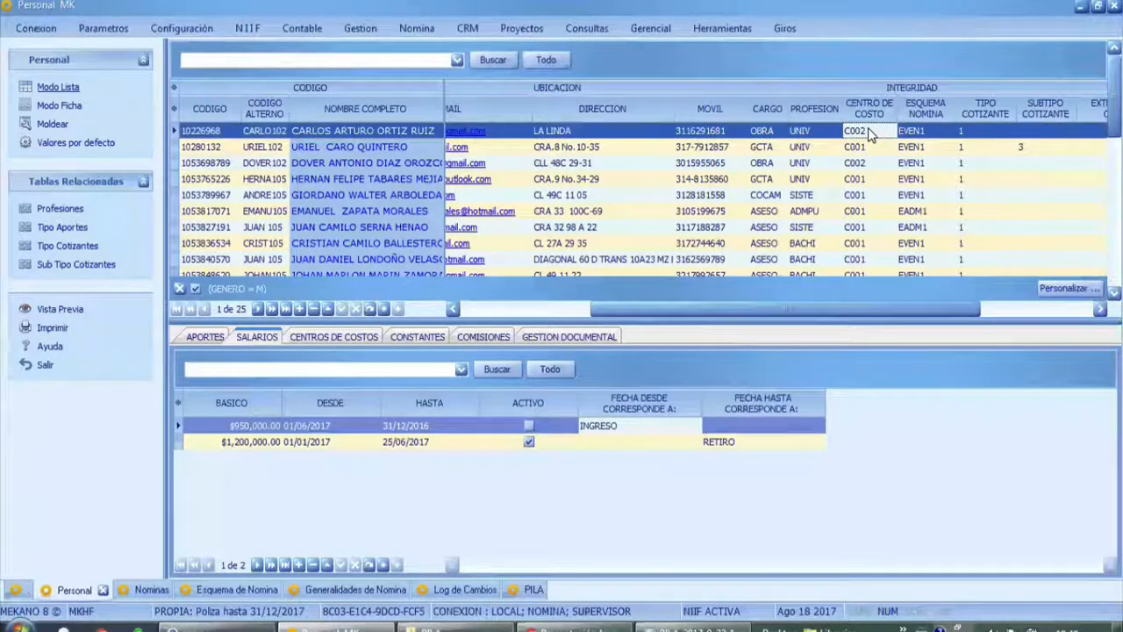
left_click(881, 165)
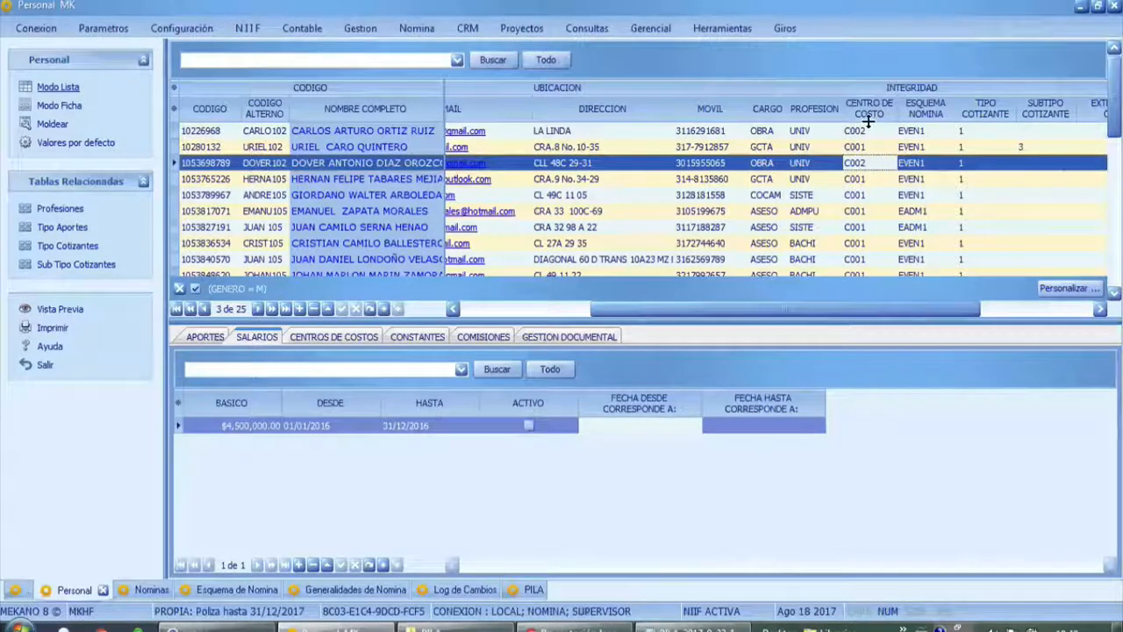
left_click(863, 197)
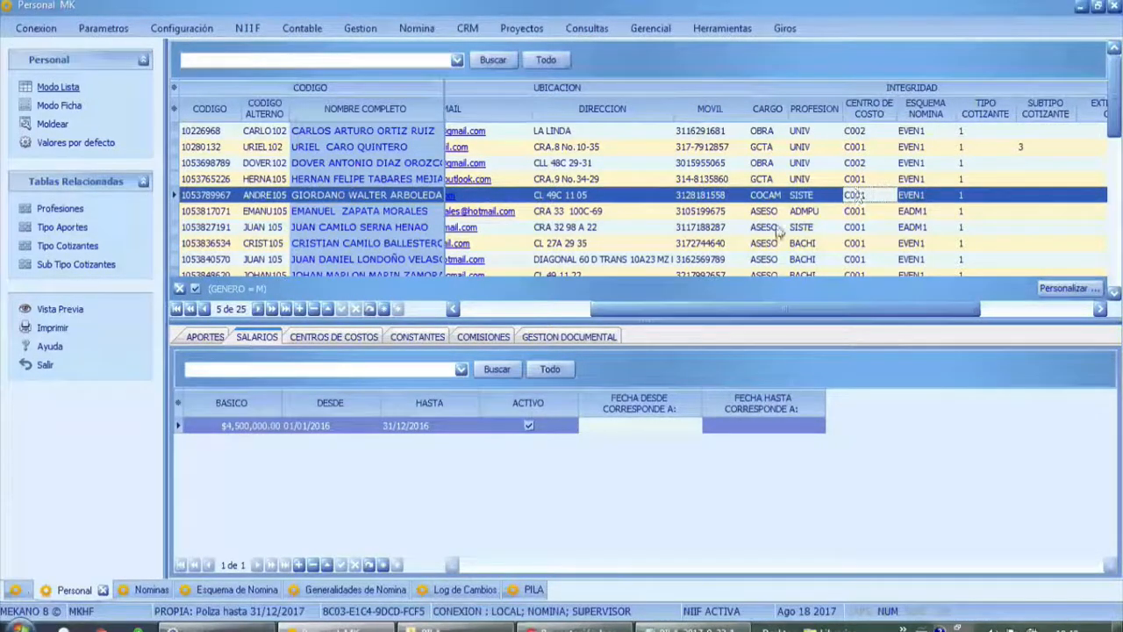
Step: Show the first employee's cost-centre history and compare the assigned Centro de Costo with those of other employees
left_click(315, 339)
left_click(345, 134)
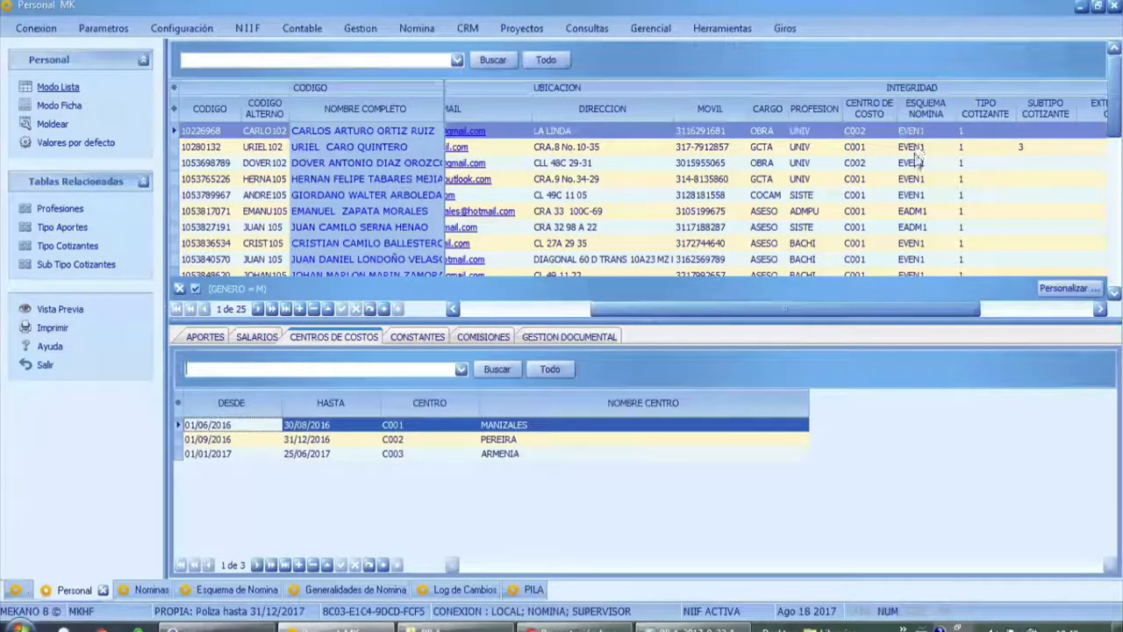
left_click(862, 164)
left_click(865, 183)
left_click(864, 132)
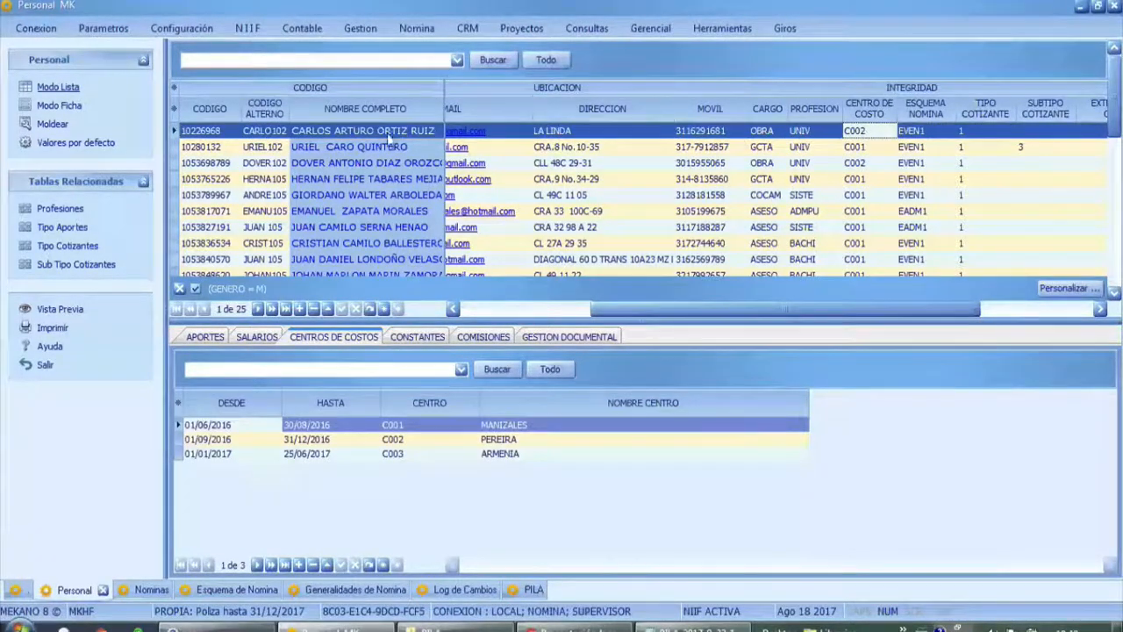
Step: Inspect the name of the first employee's assigned cost centre in the field inspector, and close the inspector
double_click(868, 138)
left_click(584, 151)
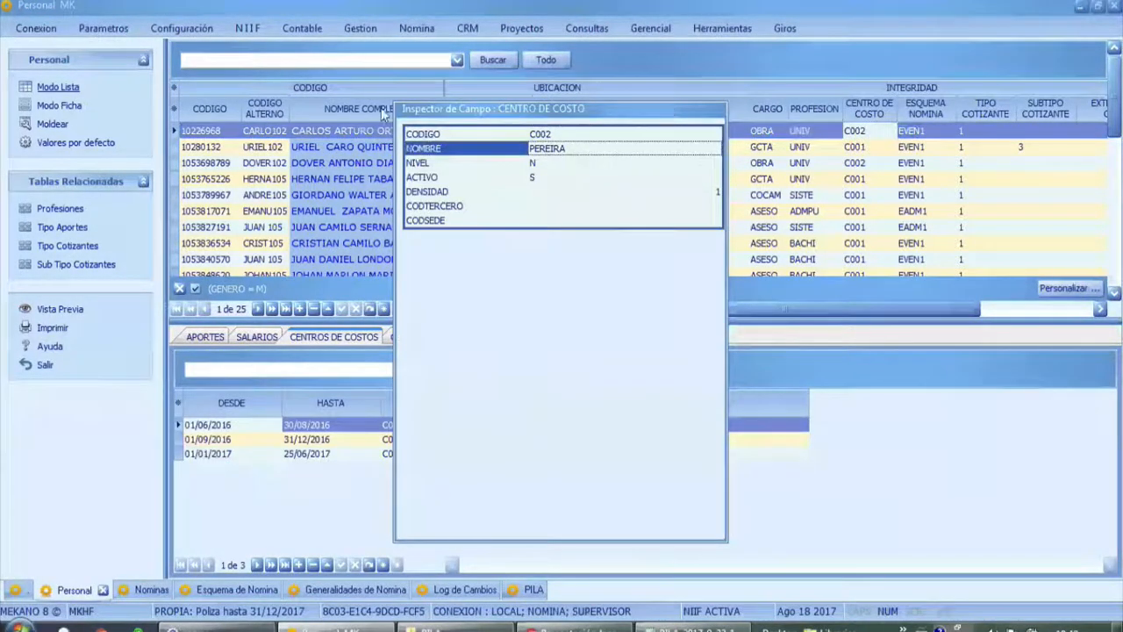
key("Escape")
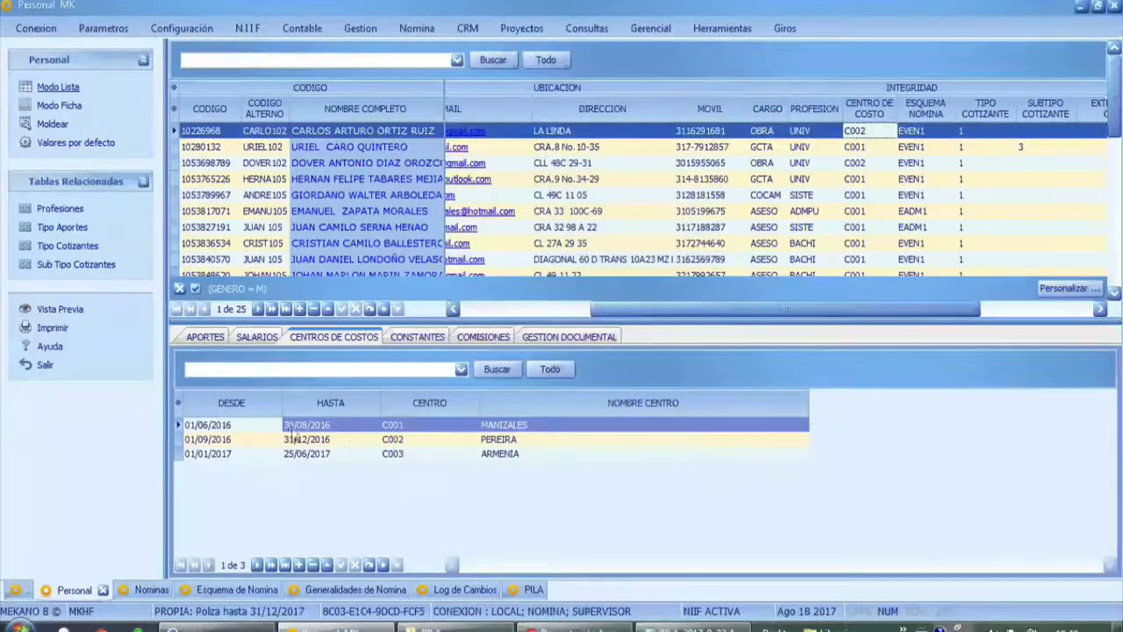
Step: Examine the dates and centres in the first employee's cost-centre history, and check the second employee's history and assigned centre
left_click(260, 428)
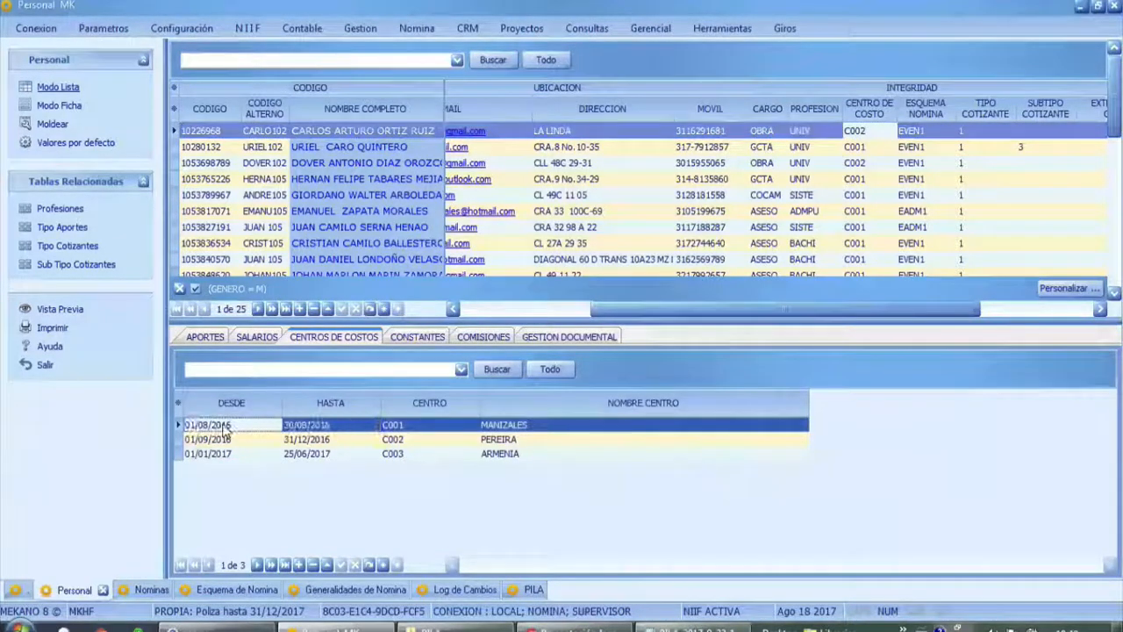
left_click(290, 430)
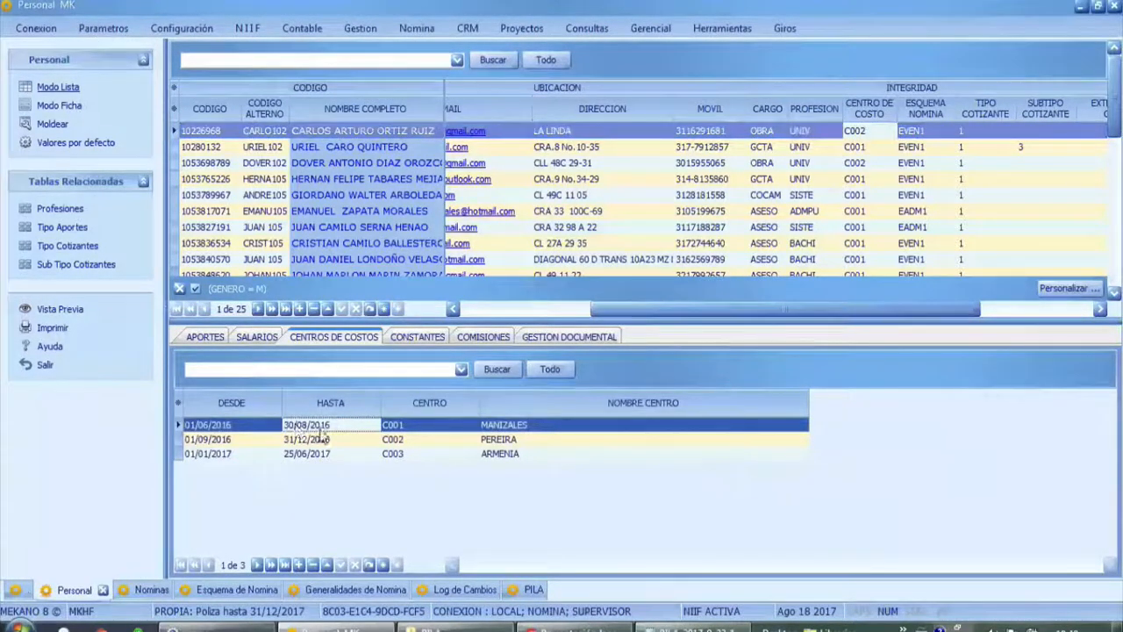
left_click(415, 428)
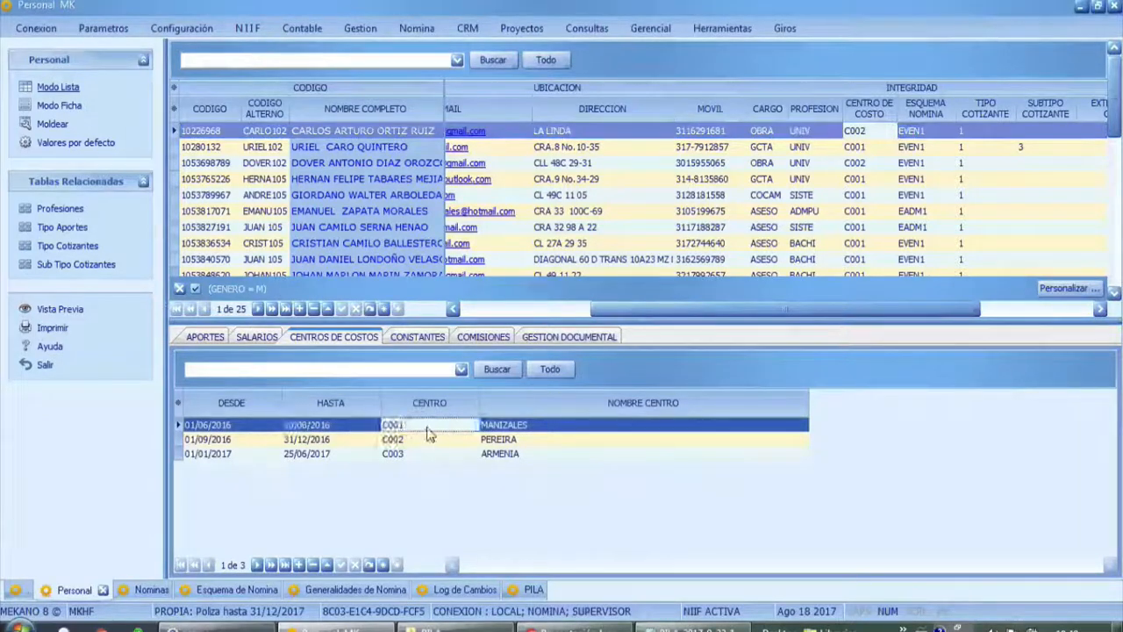
left_click(529, 426)
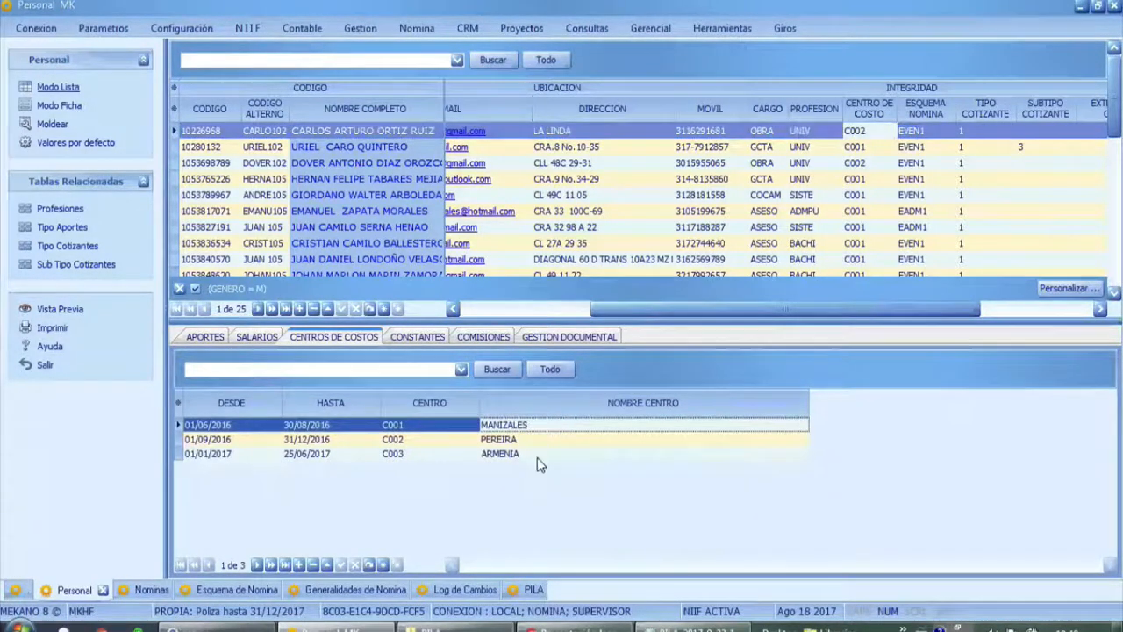
left_click(531, 453)
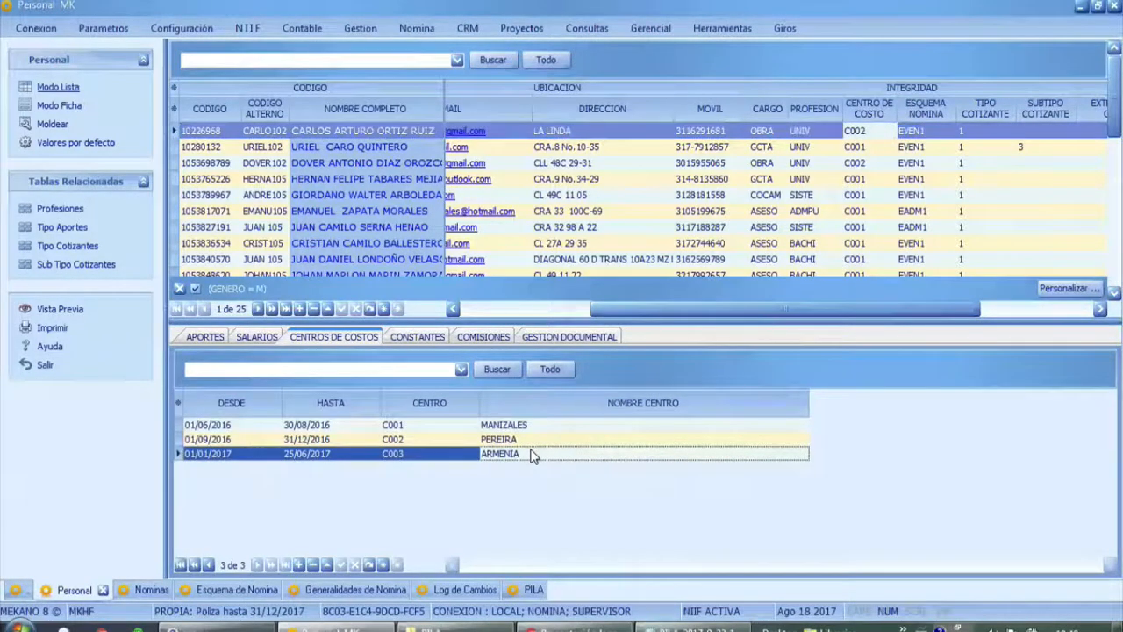
left_click(409, 149)
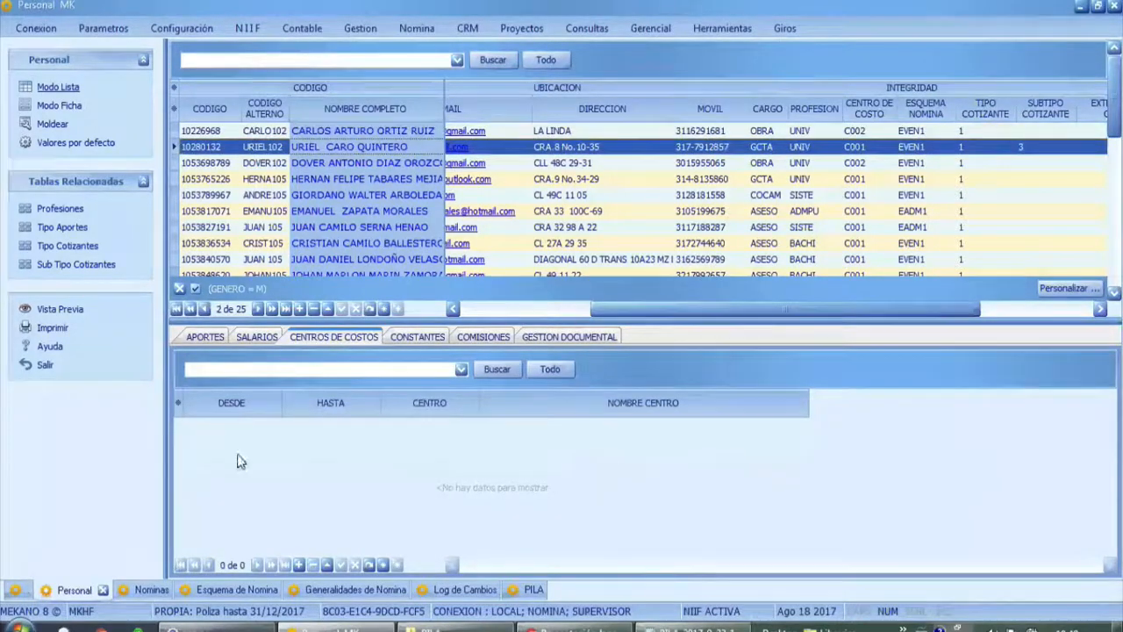
left_click(872, 147)
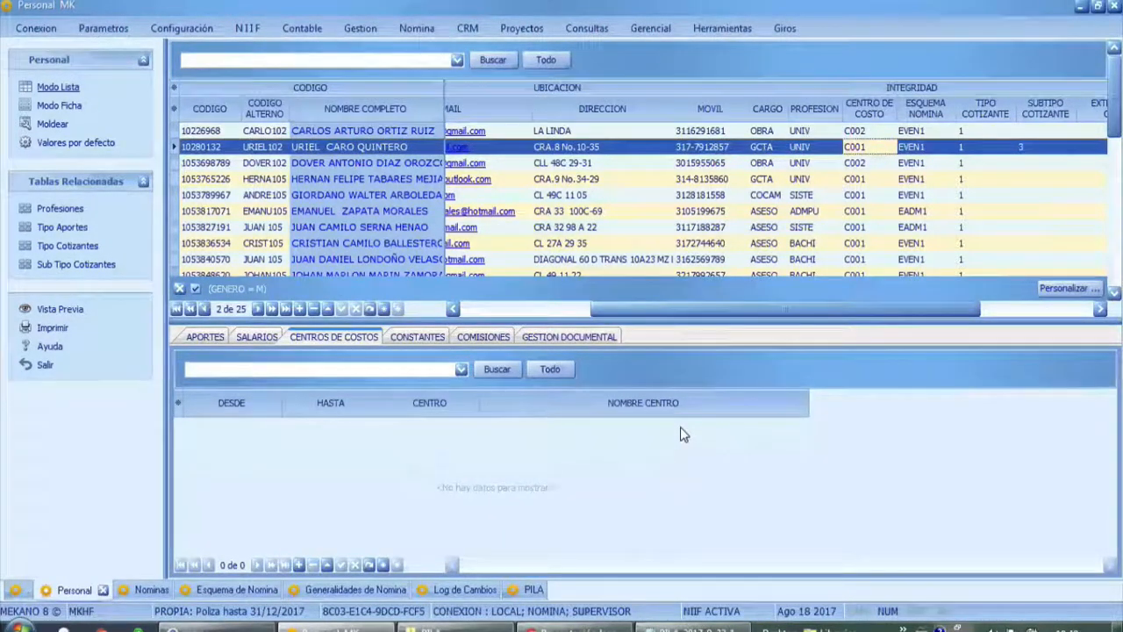
Step: Switch to the presentation, reveal the Historial de Fondos Seguridad Social point, and return to Mekano
key("alt+Tab")
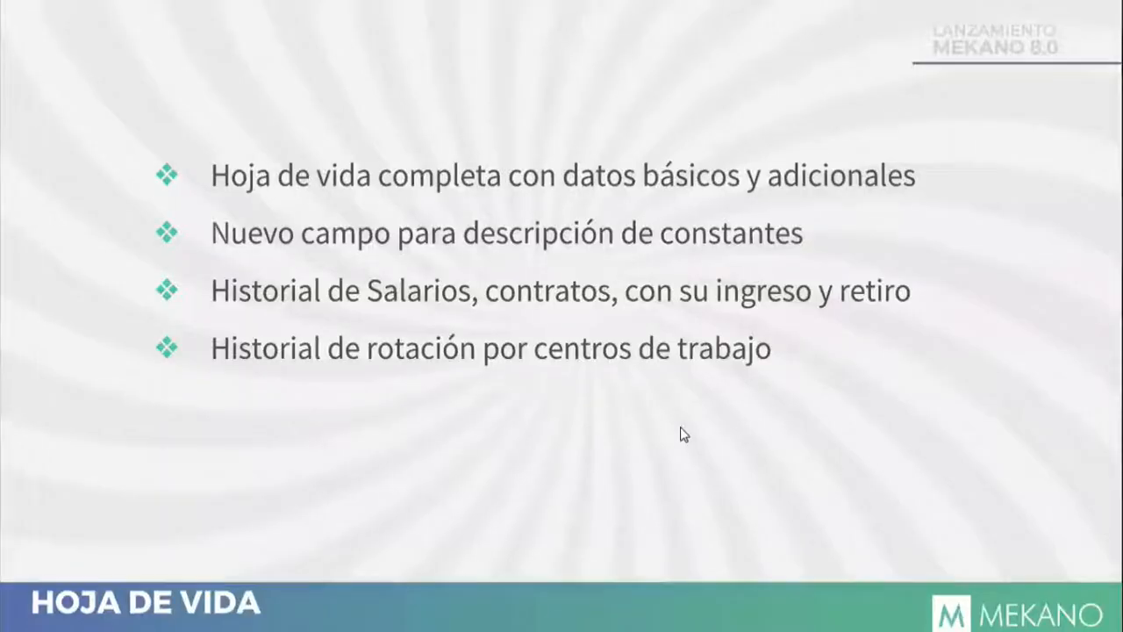
left_click(681, 428)
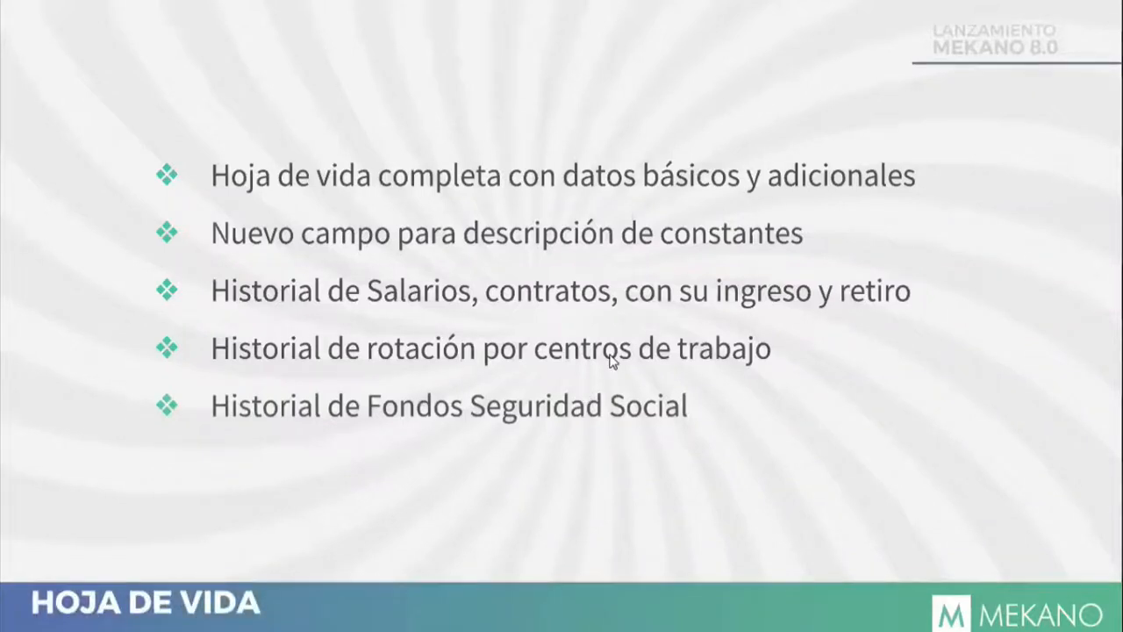
key("alt+Tab")
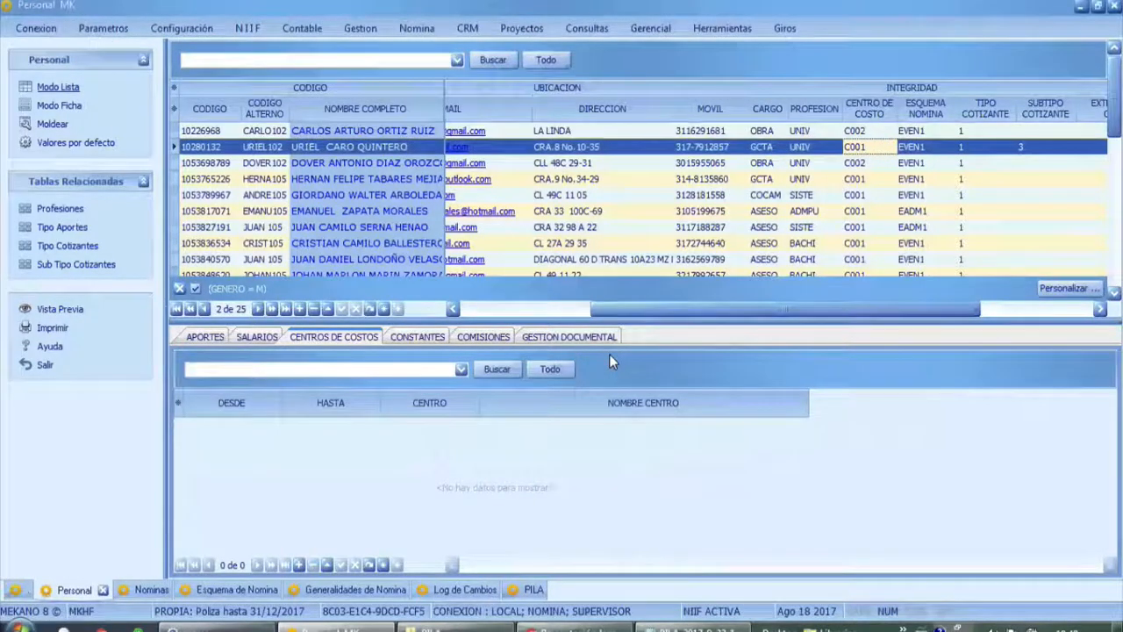
Step: Show the second employee's contributions, and examine the first employee's ARL, ICBF and SENA contribution entries
left_click(201, 337)
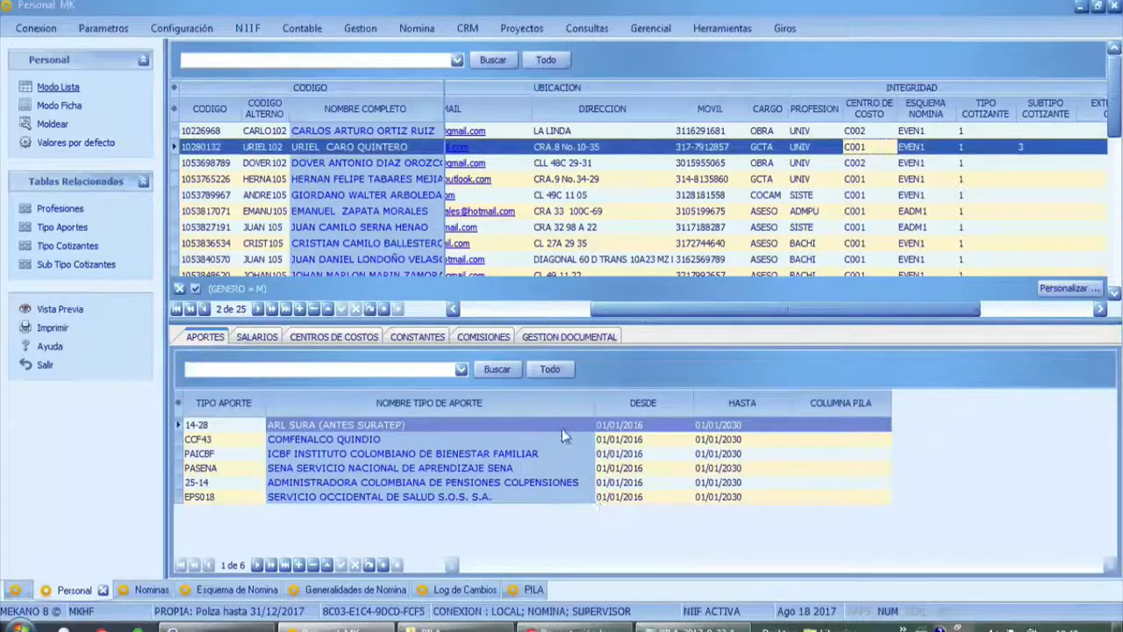
left_click(370, 130)
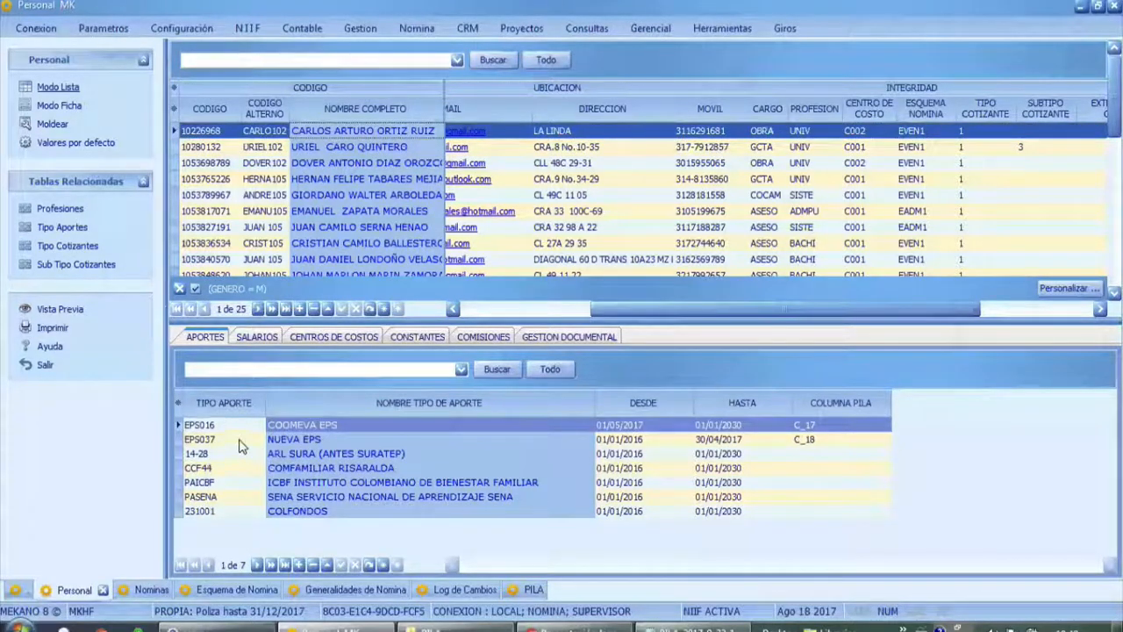
left_click(332, 457)
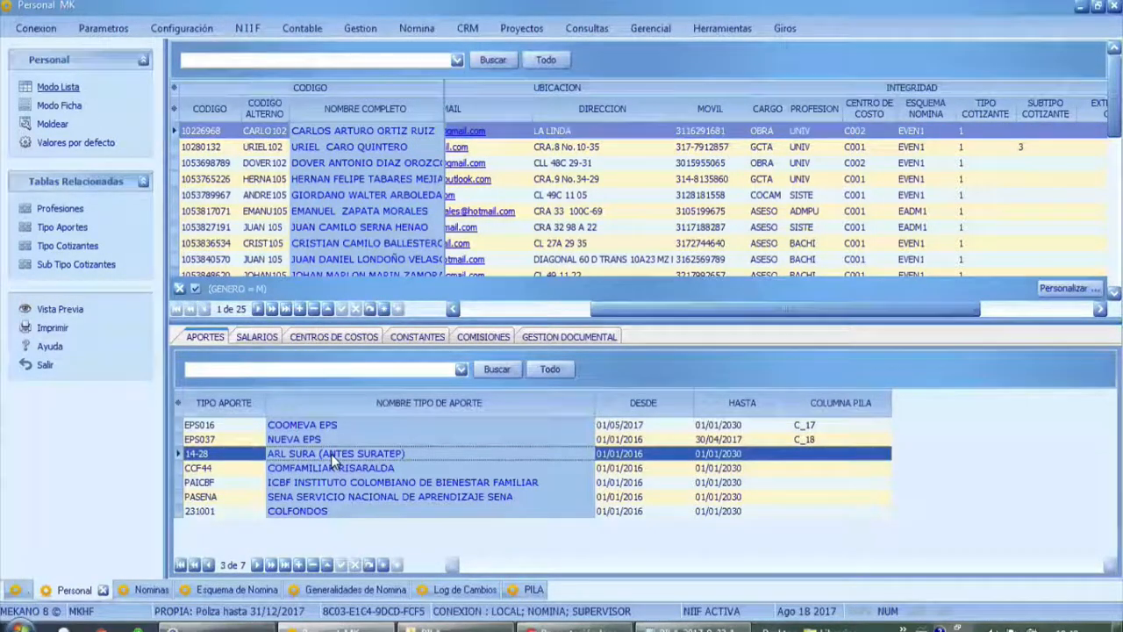
left_click(347, 482)
left_click(353, 497)
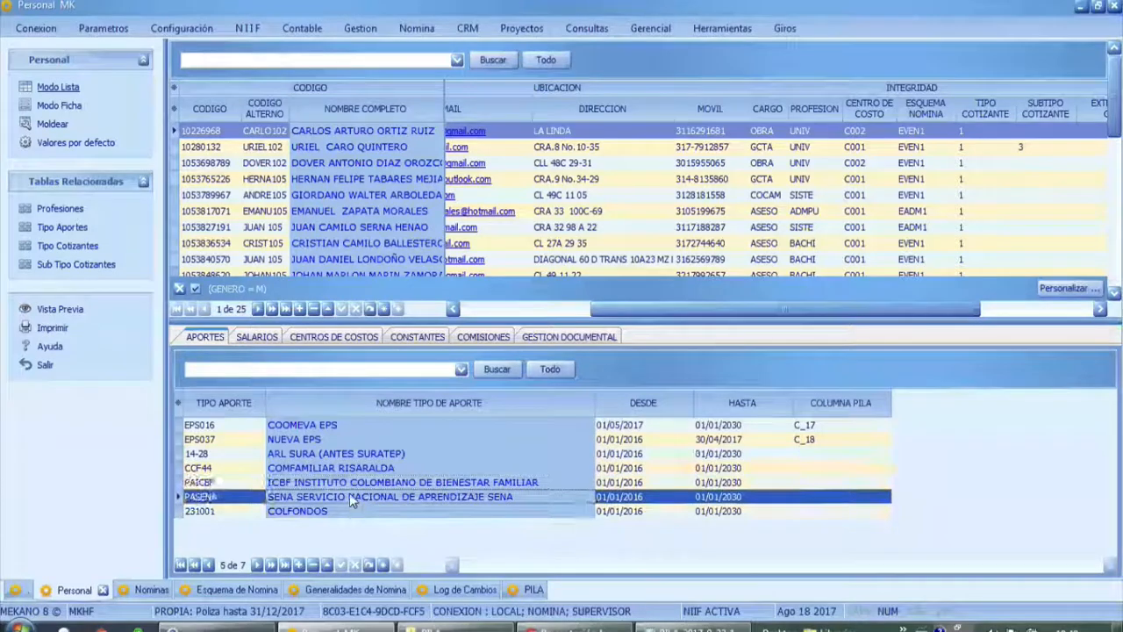
Step: Check the Tipo Aportes related table and return to the personnel list
left_click(58, 228)
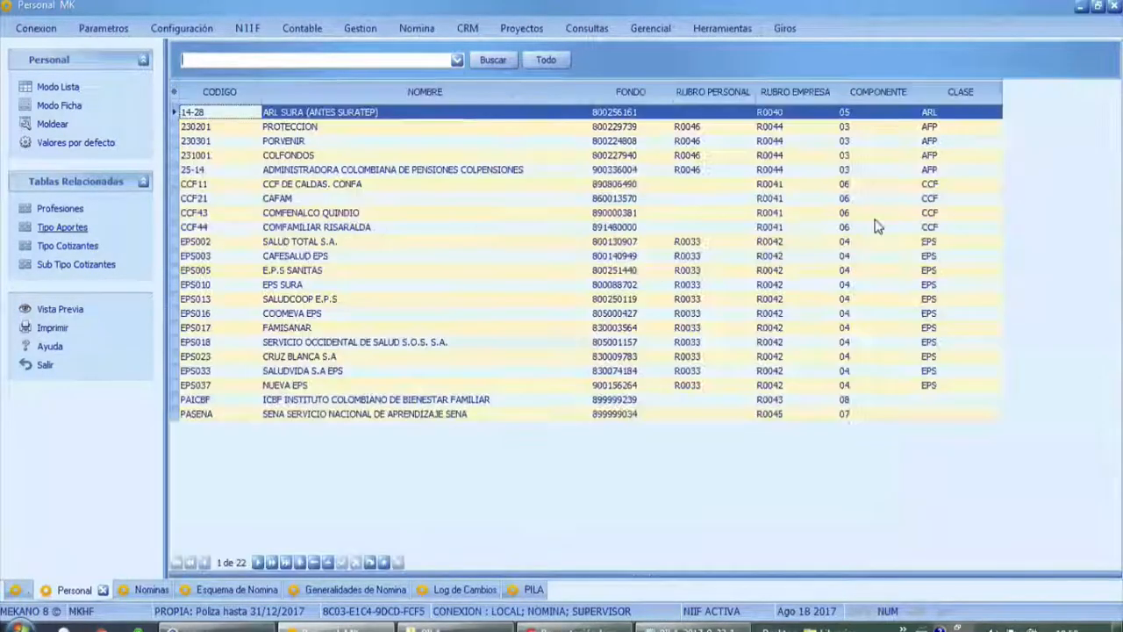
left_click(63, 87)
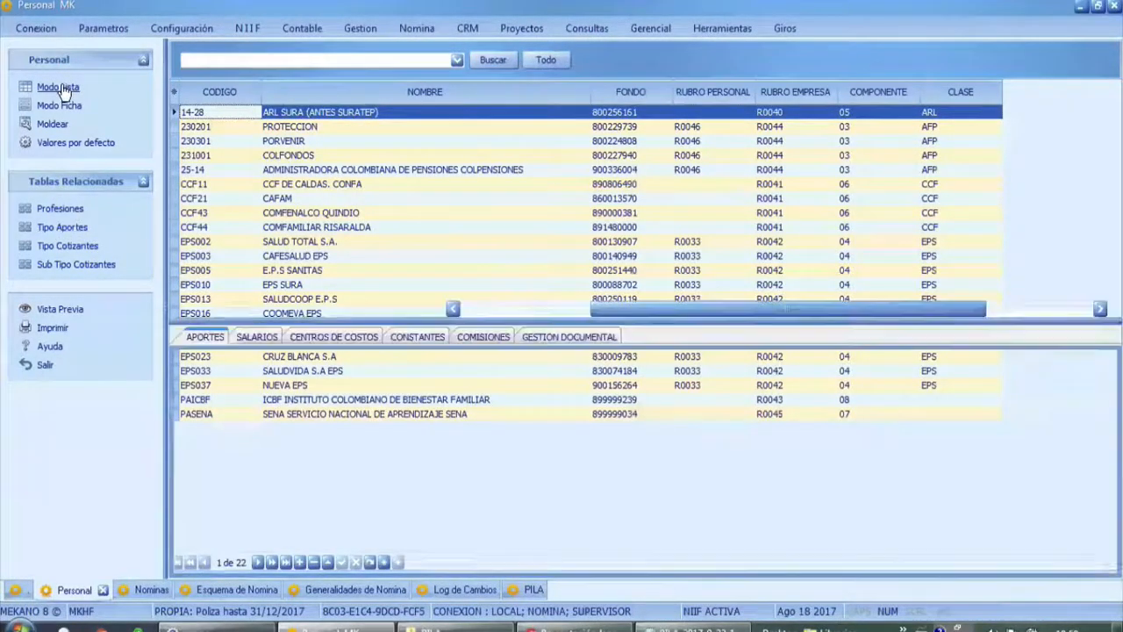
Step: Examine the validity dates and Columna PILA of the first employee's NUEVA EPS and COOMEVA EPS contributions
left_click(242, 439)
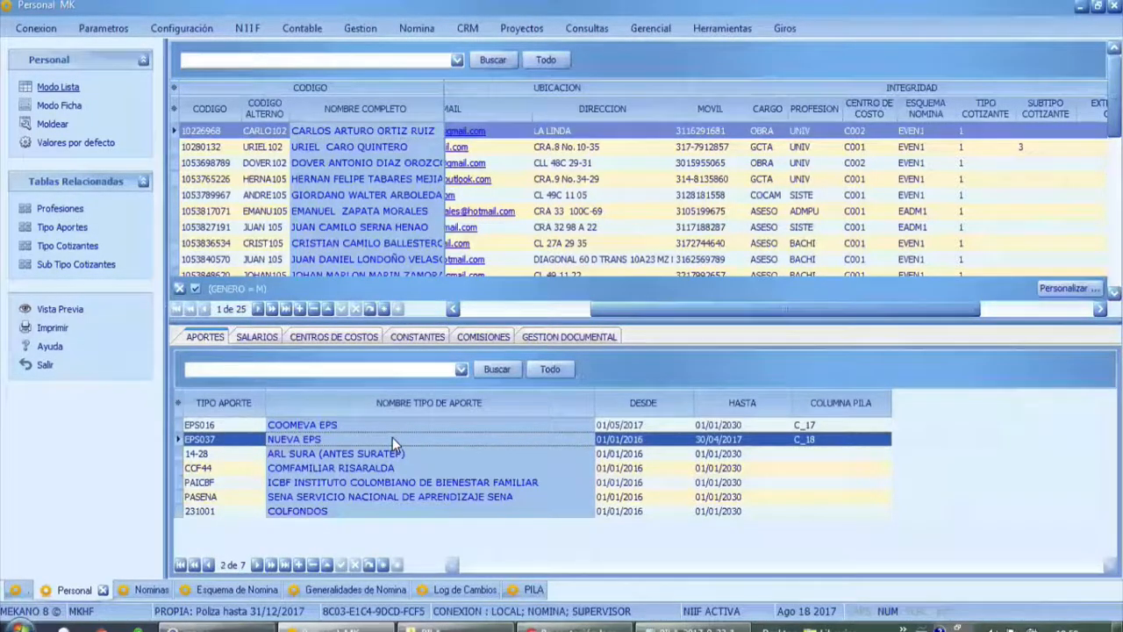
left_click(745, 443)
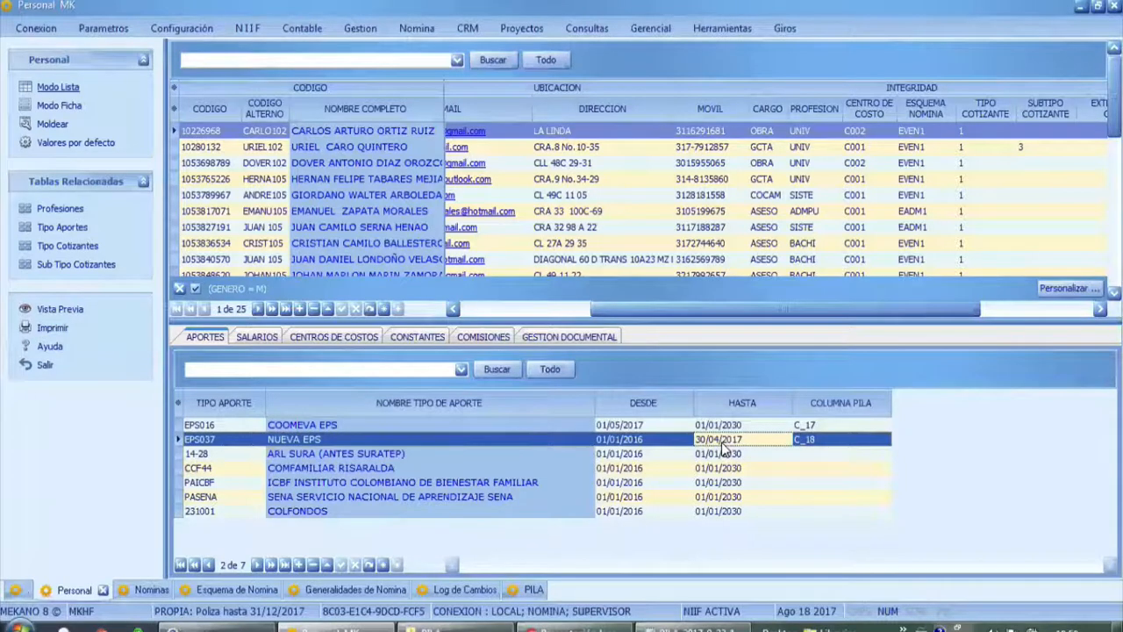
left_click(837, 444)
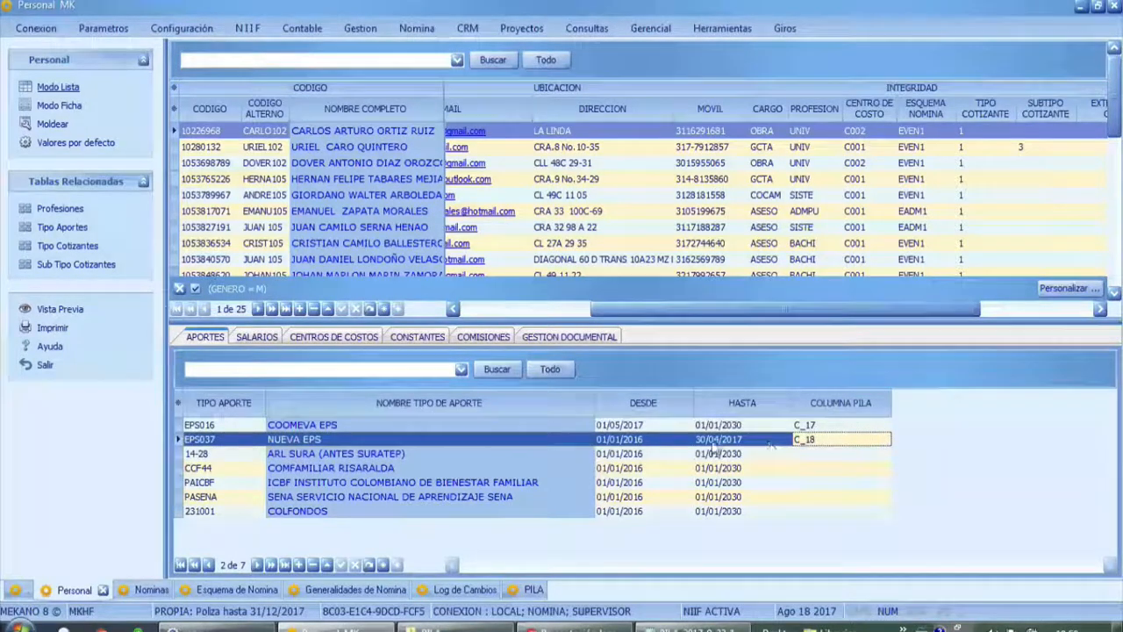
left_click(250, 429)
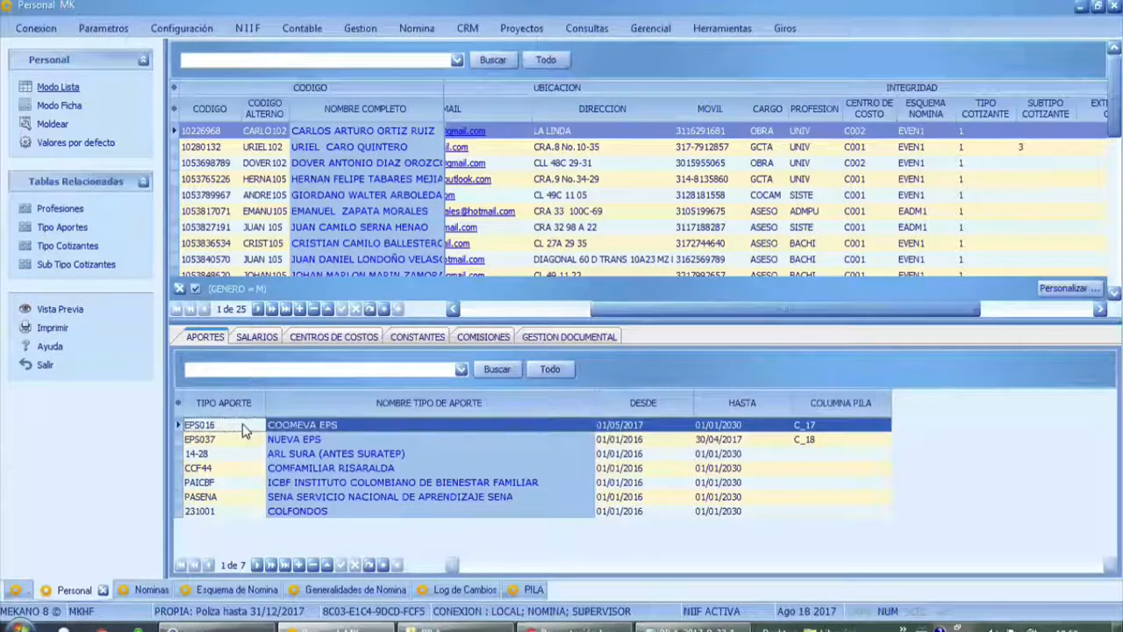
left_click(634, 427)
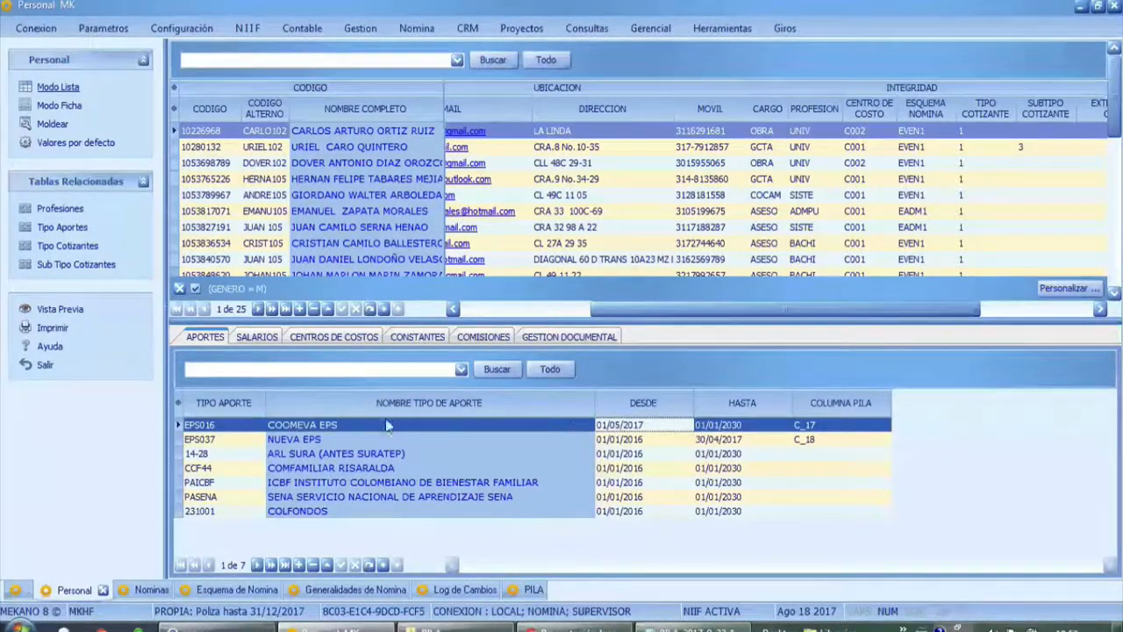
left_click(844, 427)
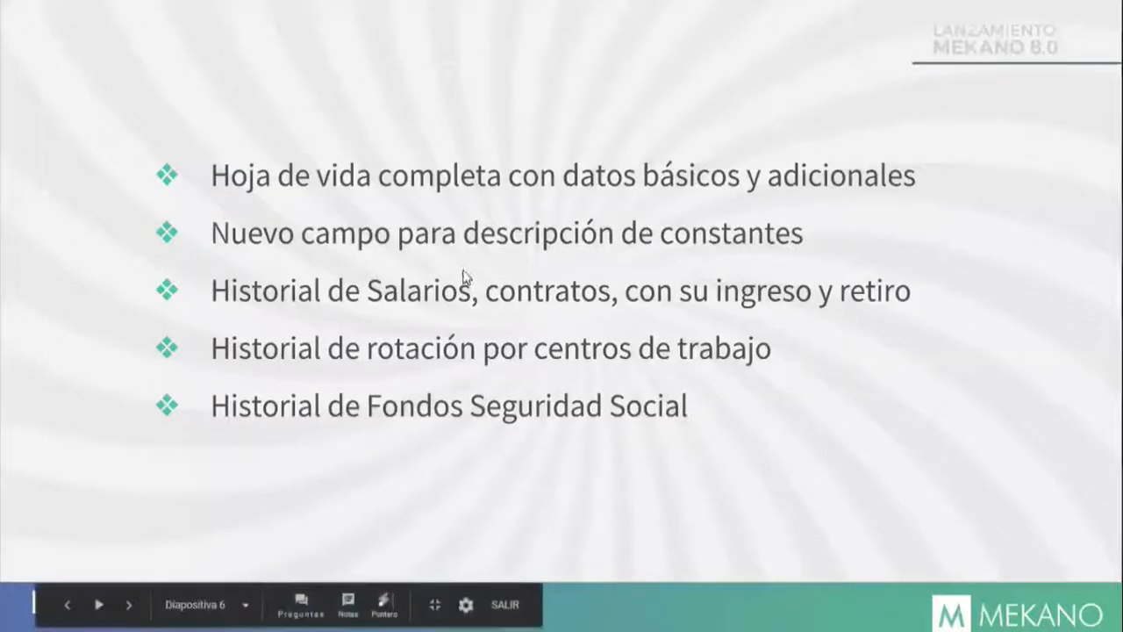
Step: Advance the presentation to the Optimización de Cálculos point on automatic calculation of days worked, and return to Mekano
left_click(413, 460)
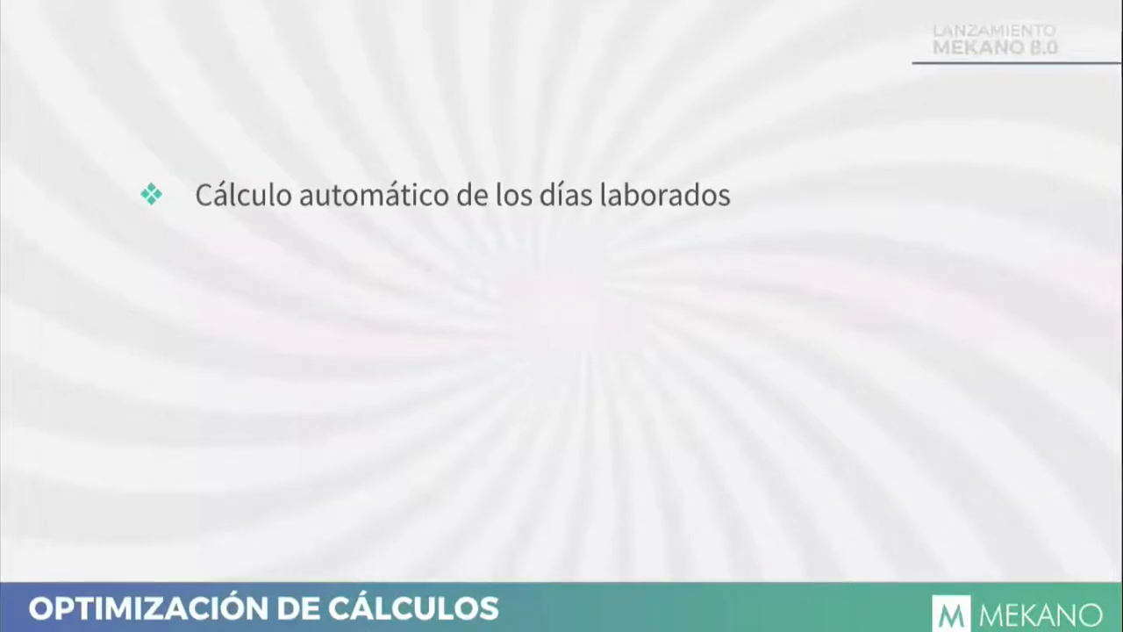
key("alt+Tab")
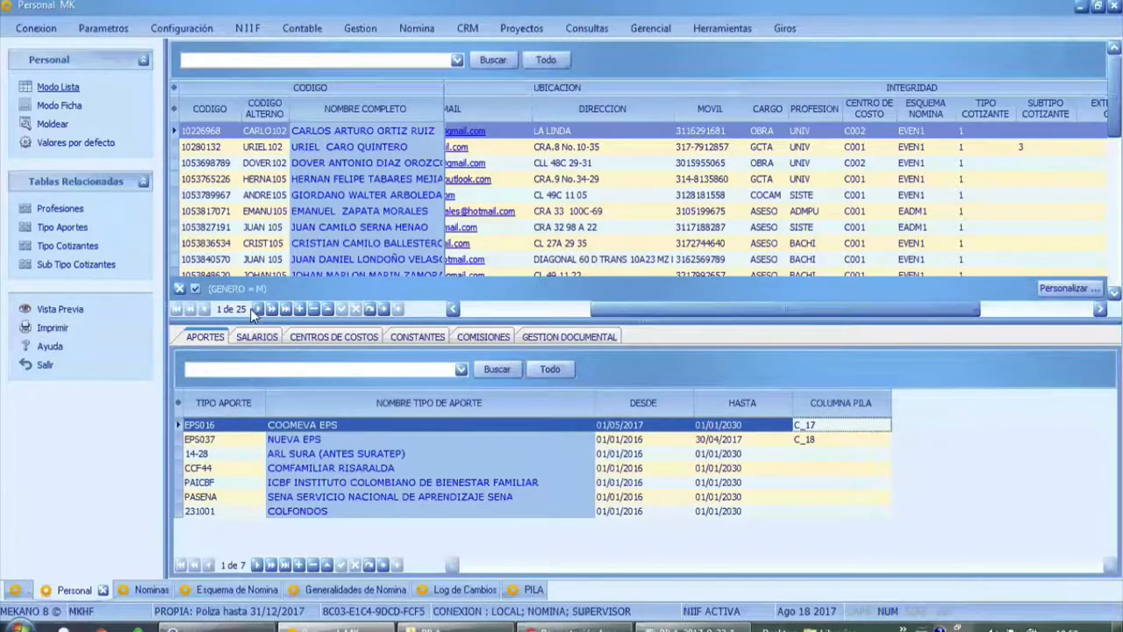
Step: Show the first employee's salary history and examine the start and end dates of the active salary record
left_click(255, 339)
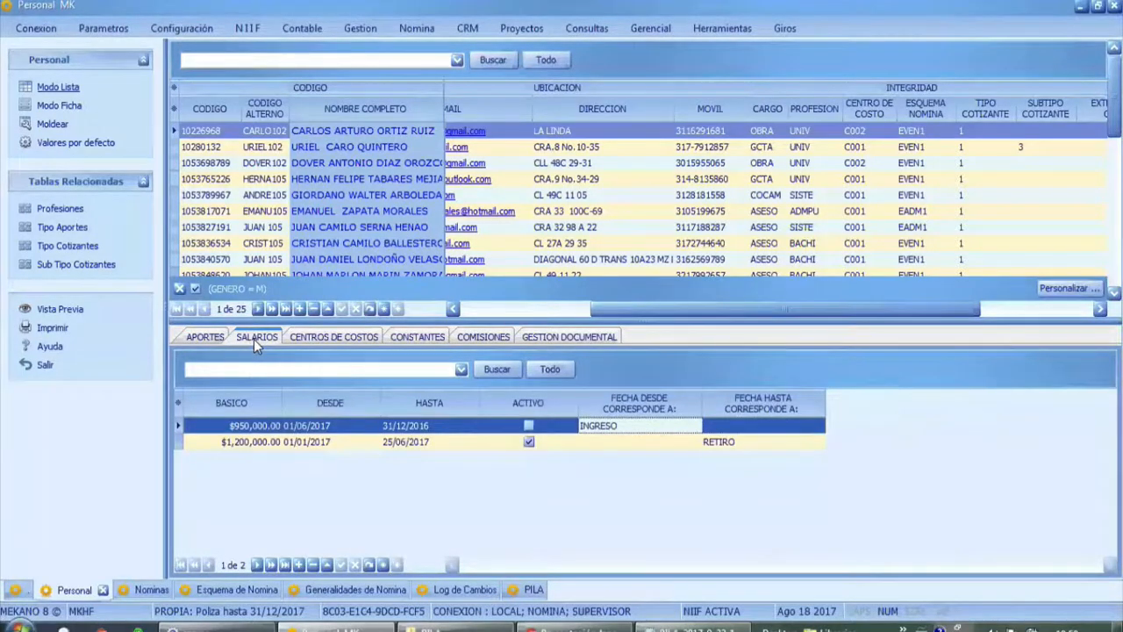
left_click(341, 441)
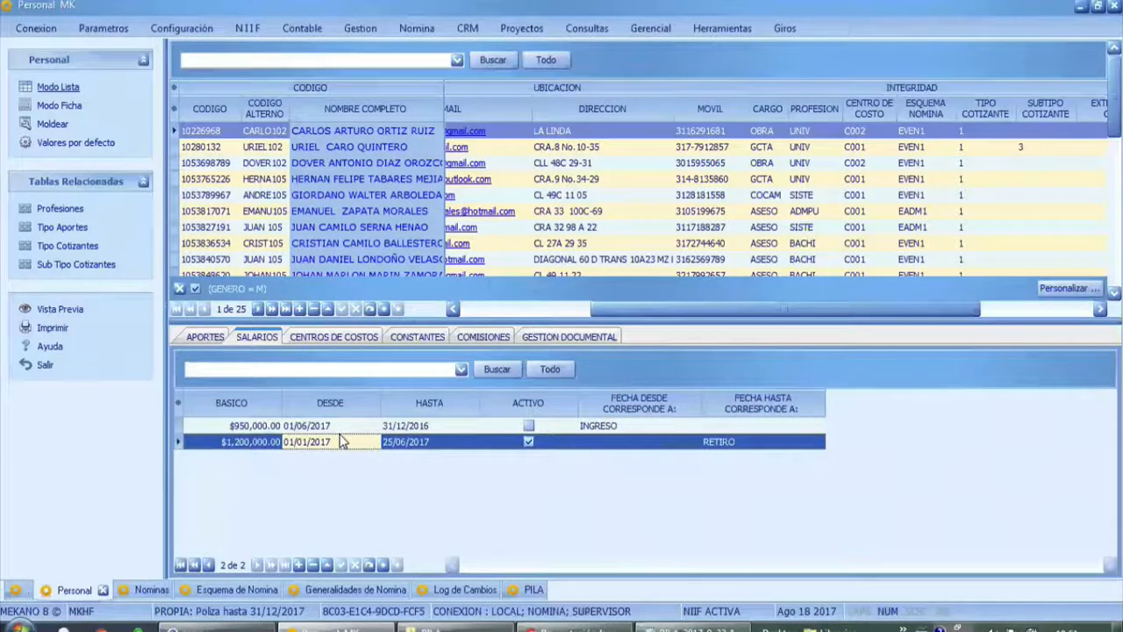
key("Tab")
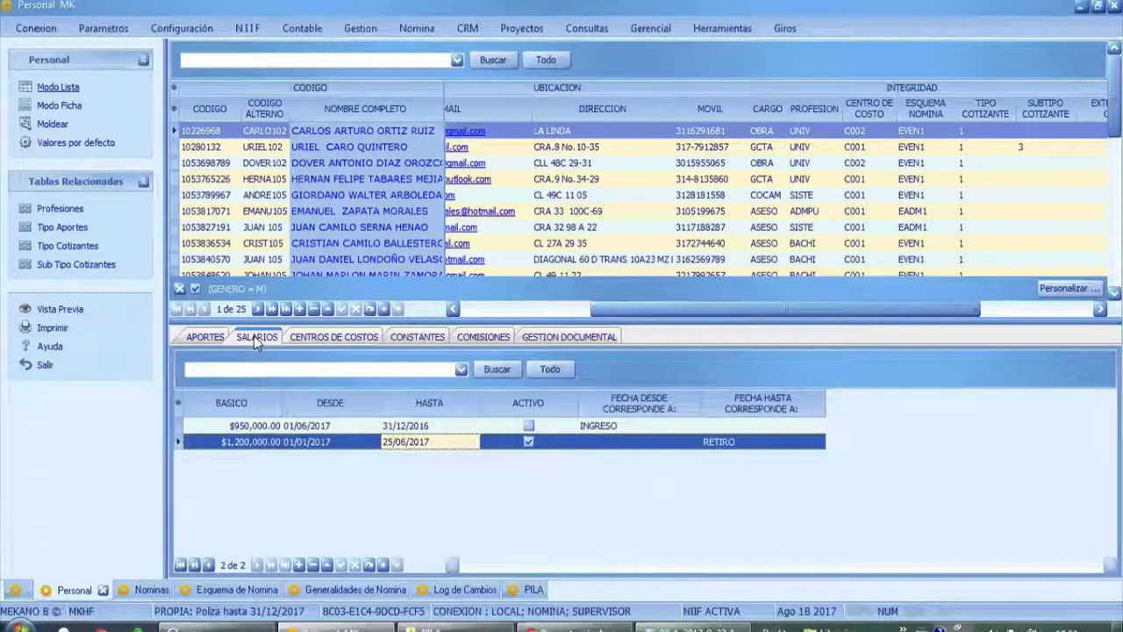
left_click(332, 444)
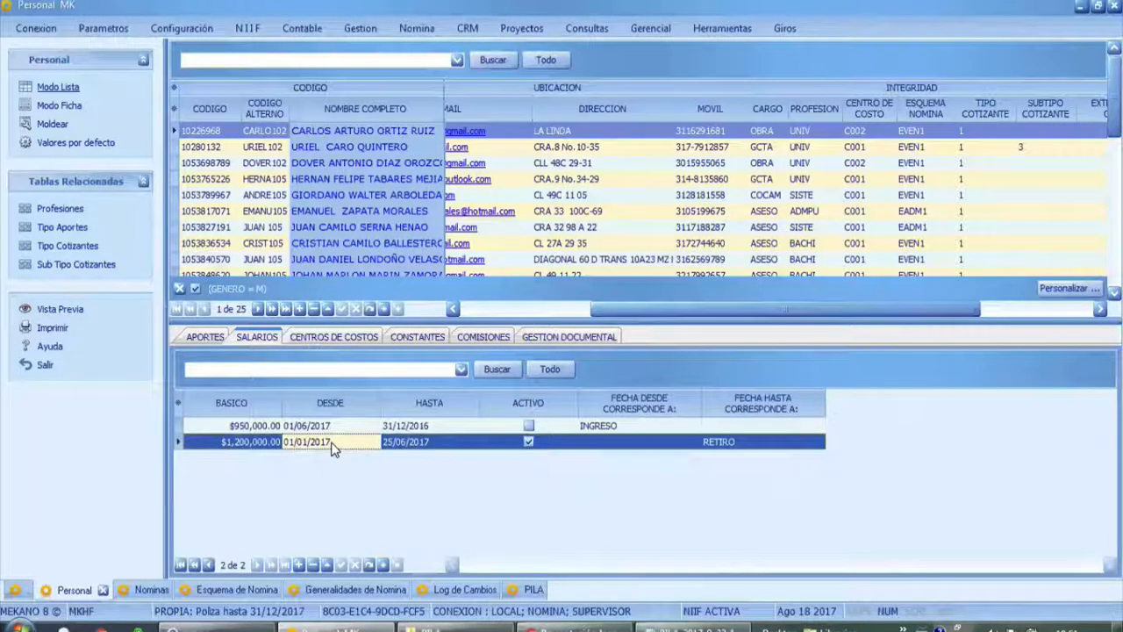
left_click(425, 443)
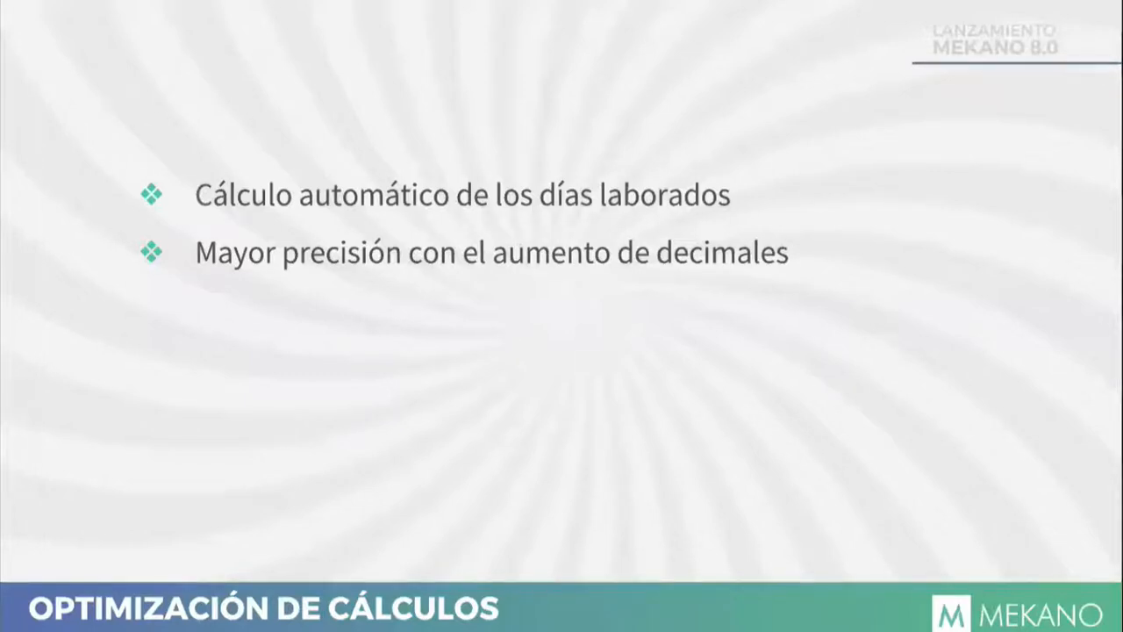
Step: Return to Mekano and inspect the decimals of the 2017 value of constant T020A in the Esquema de Nomina
key("alt+Tab")
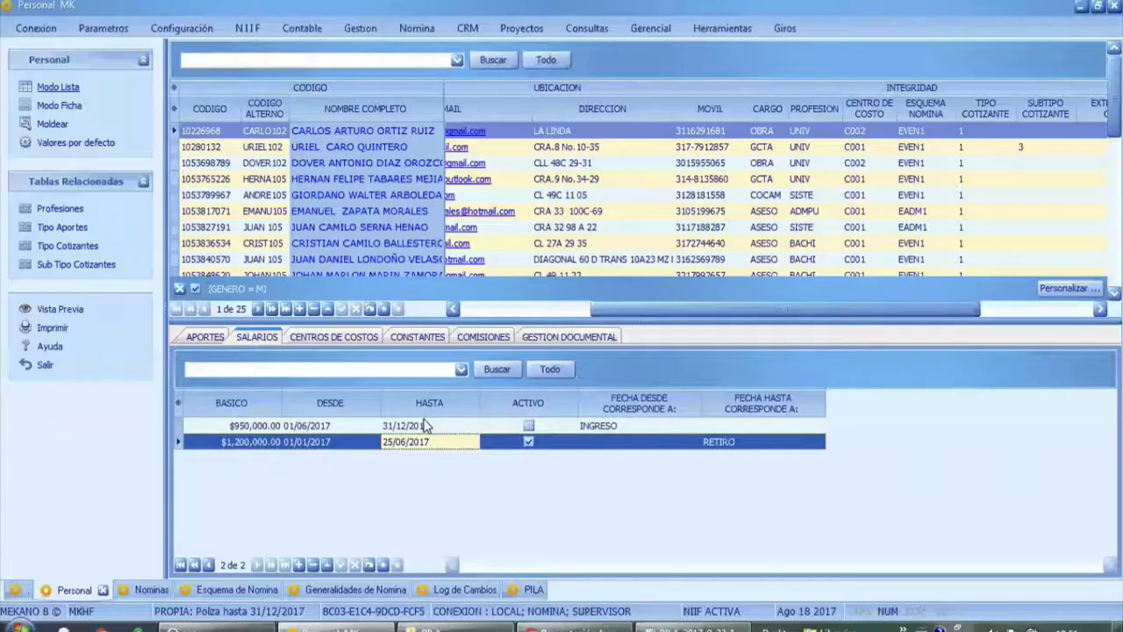
left_click(235, 592)
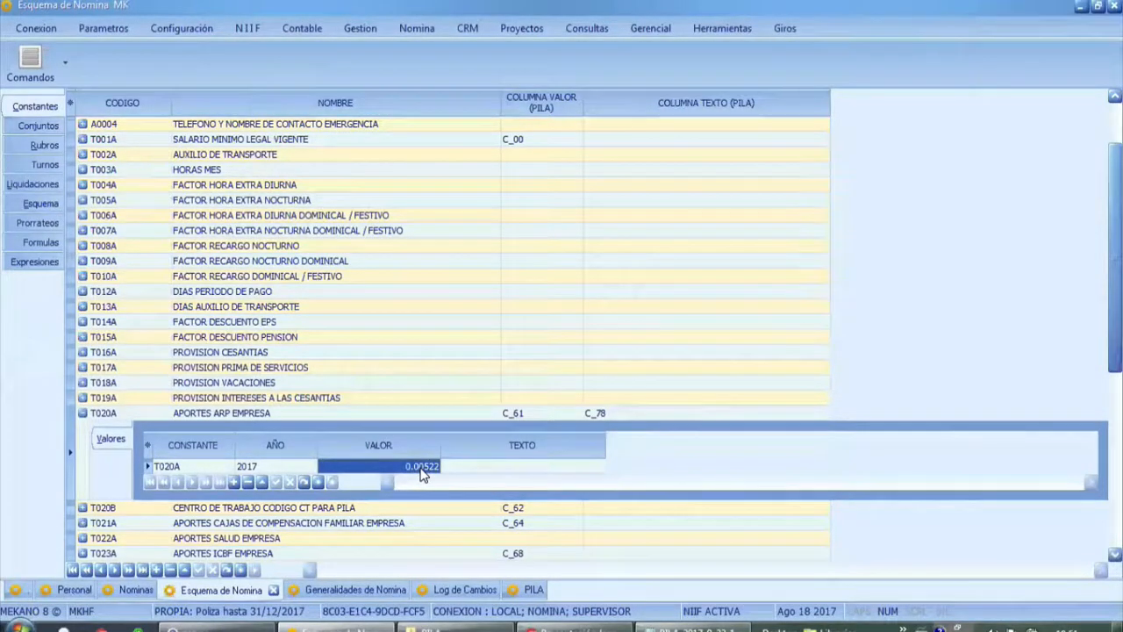
left_click(421, 470)
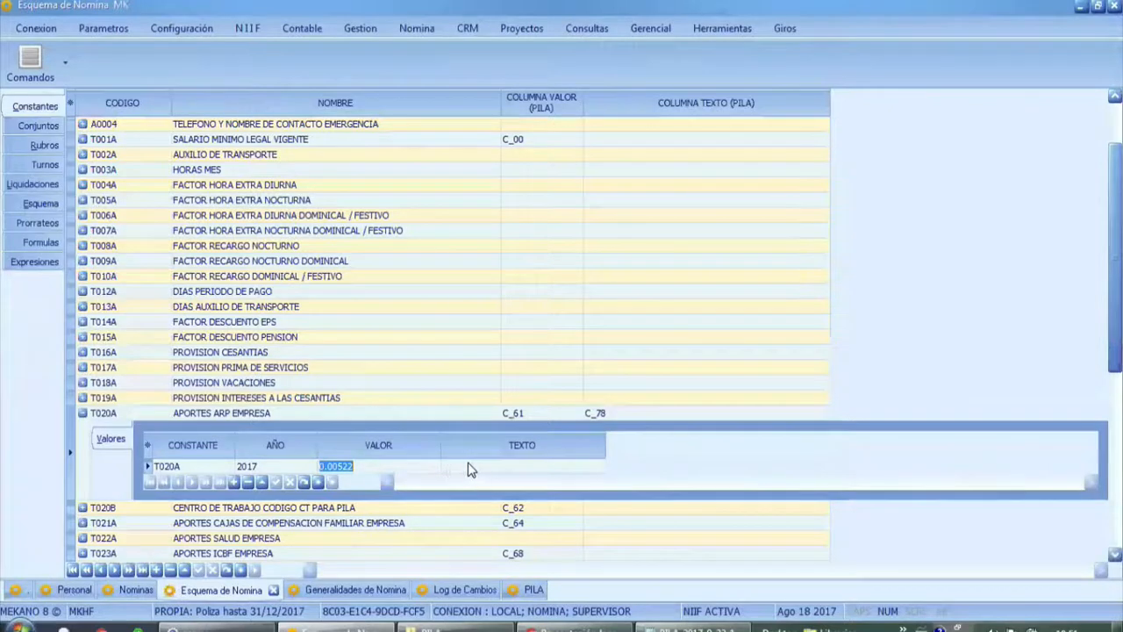
left_click(380, 466)
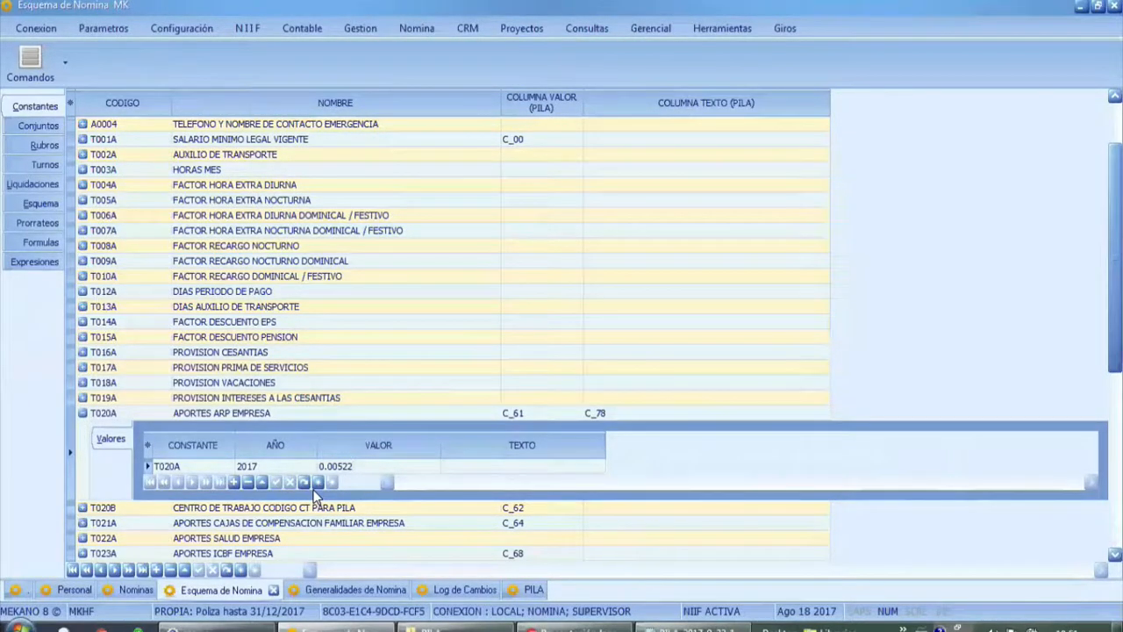
Step: Switch to the presentation and advance the Optimización de Cálculos slide to its next point
key("alt+Tab")
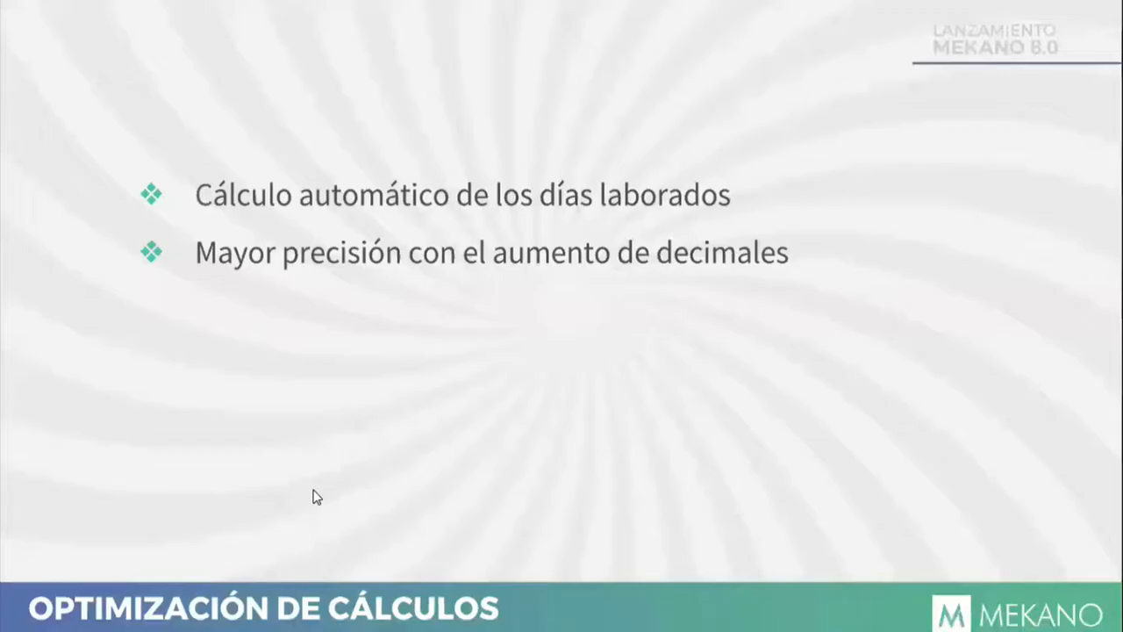
key("Right")
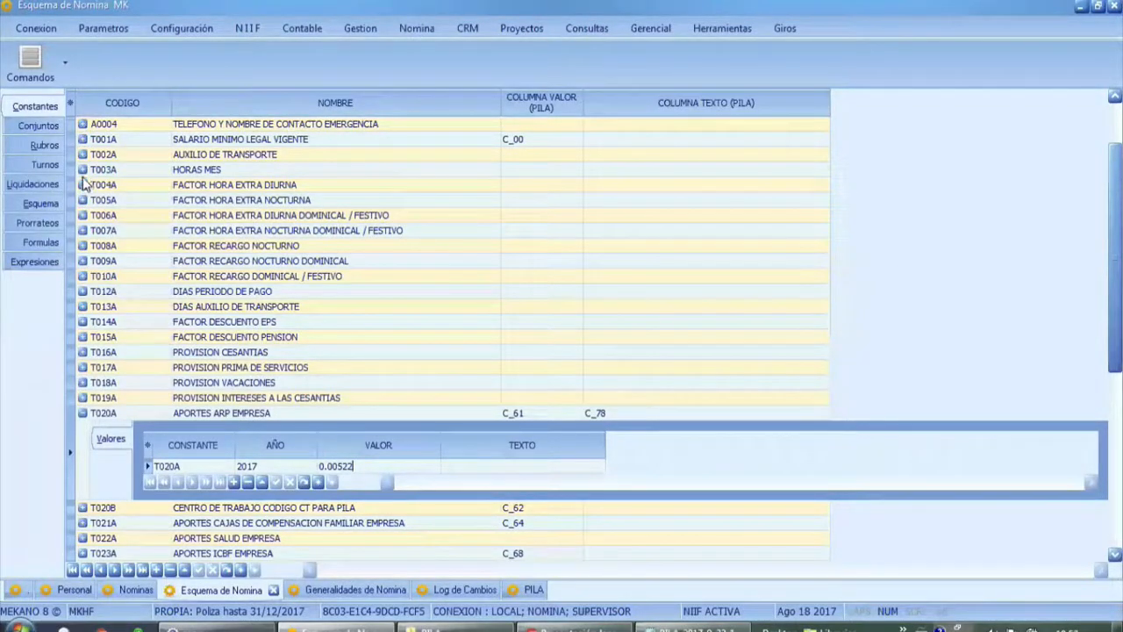
Step: Expand constant T001A, Salario Minimo Legal Vigente, and examine its yearly values across several years up to 2014
left_click(83, 138)
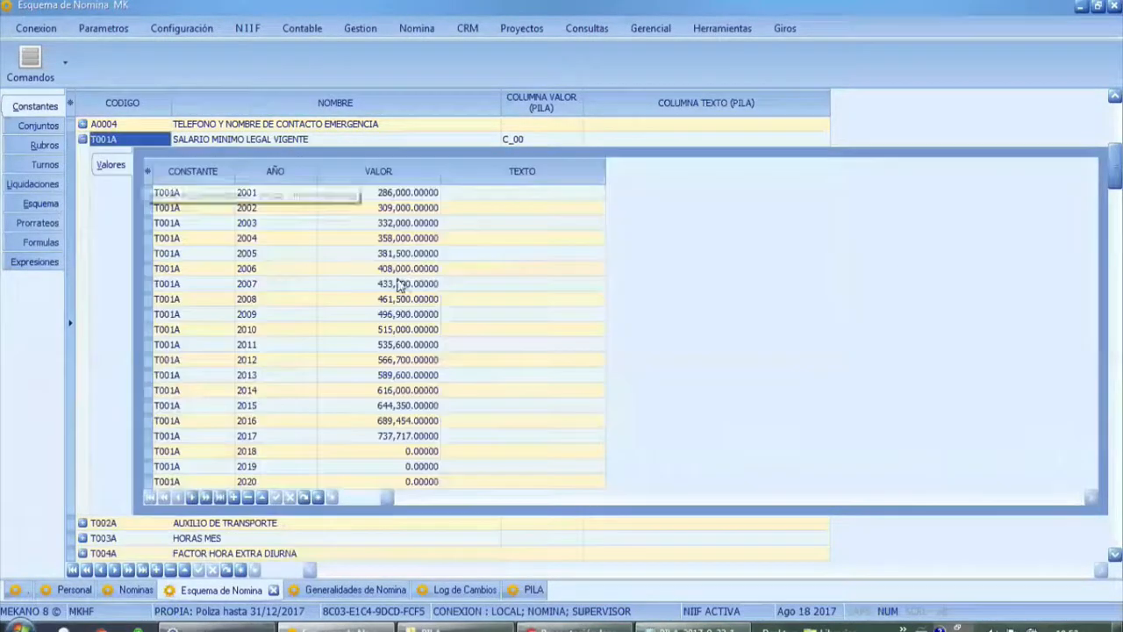
left_click(420, 241)
left_click(405, 300)
left_click(411, 331)
left_click(415, 390)
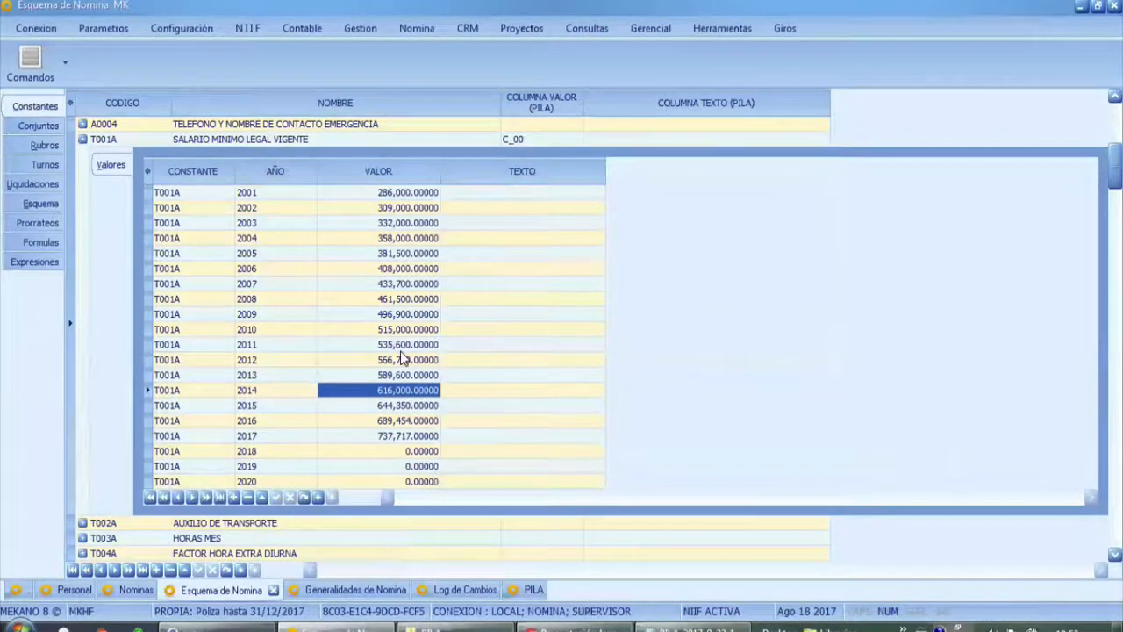
Step: Run the Actualizar Historicos Constantes command and collapse the yearly values of constant T001A
left_click(62, 61)
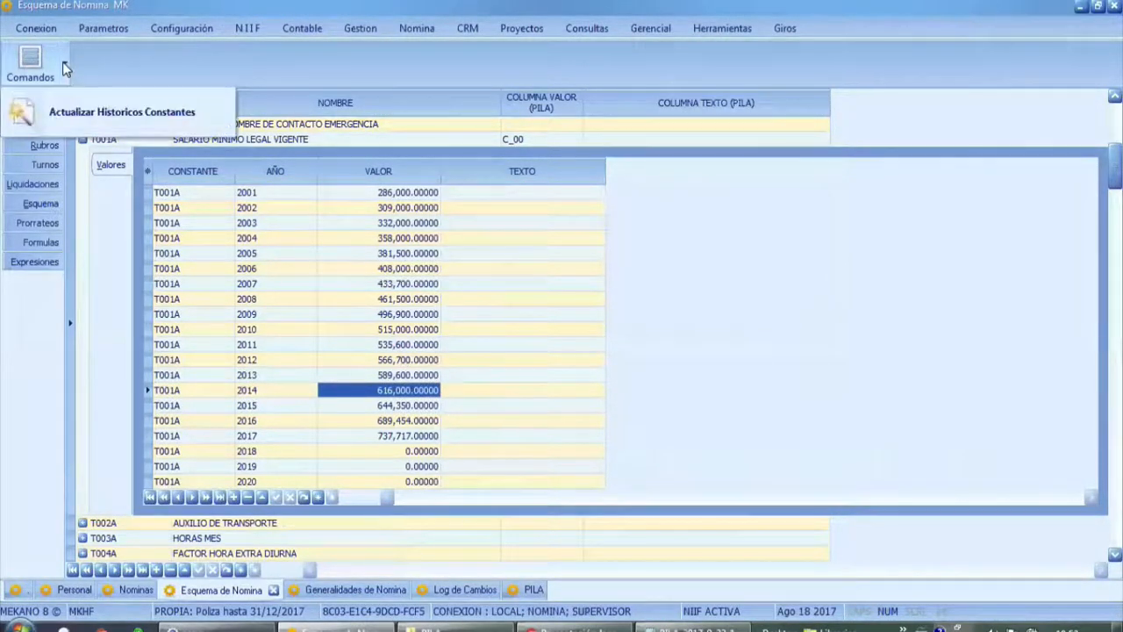
left_click(74, 115)
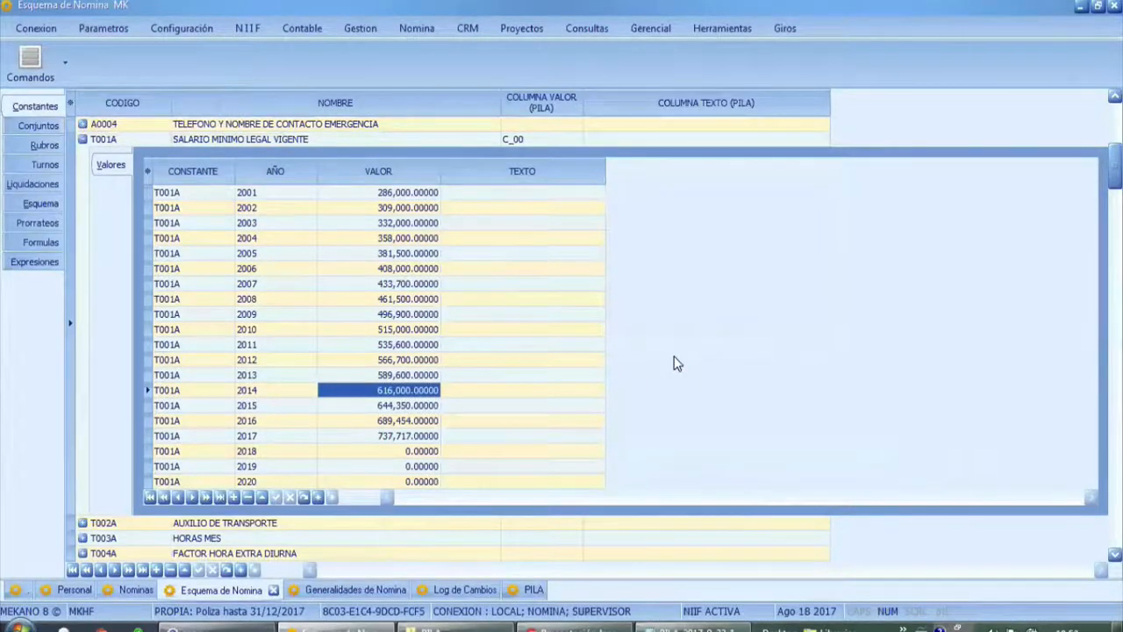
left_click(83, 140)
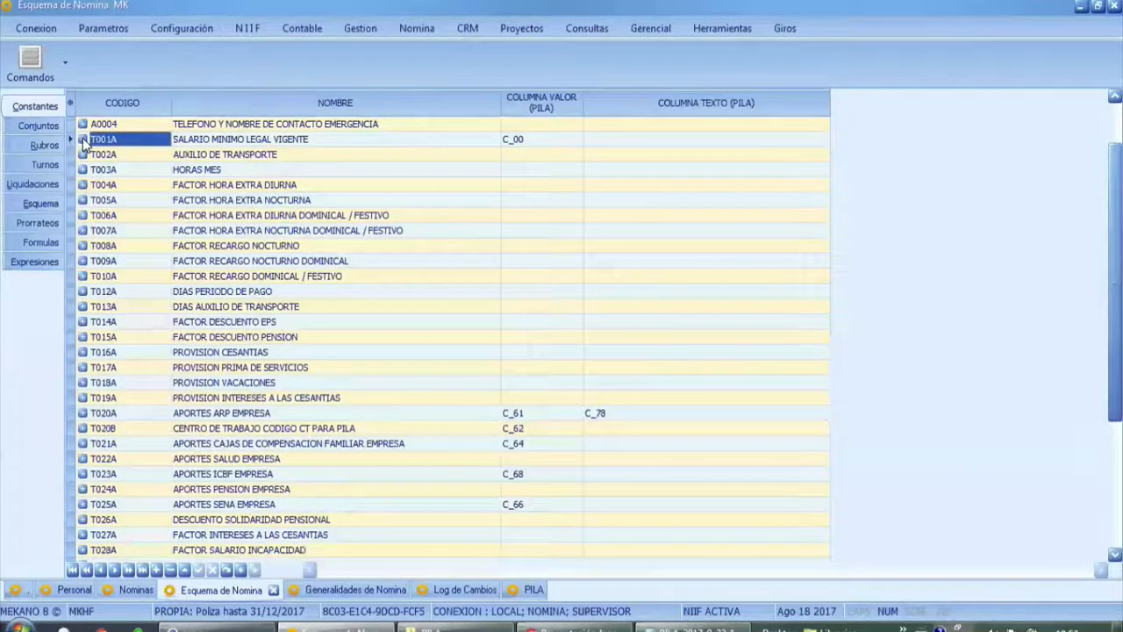
Step: Expand constant T009A, Factor Recargo Nocturno Dominical, and compare its values for 2017 and 2019
left_click(82, 262)
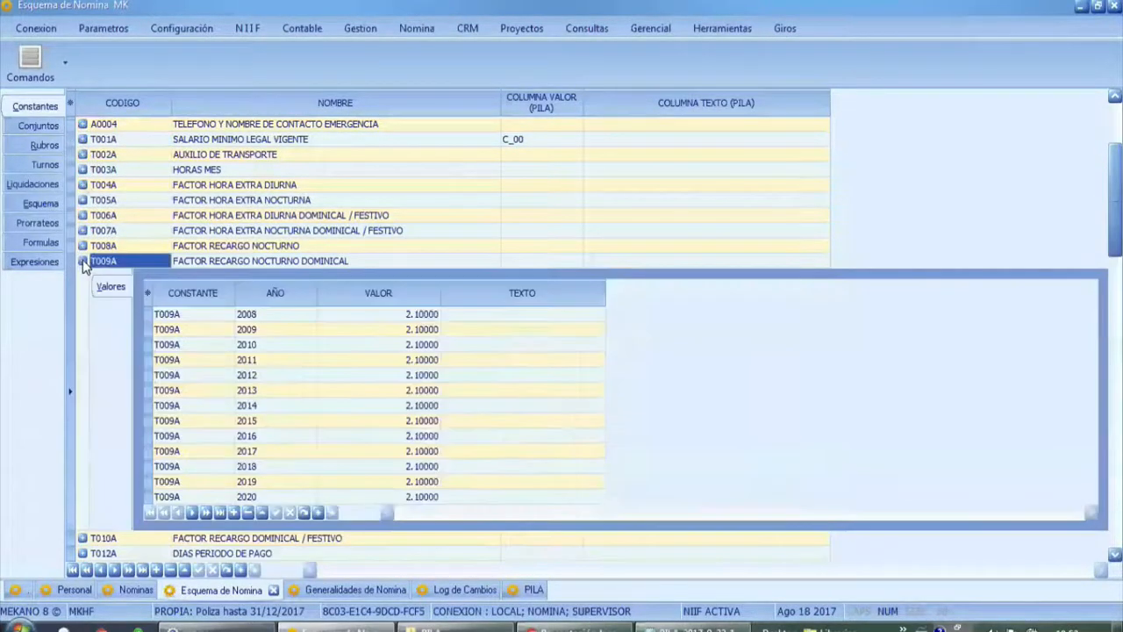
left_click(432, 455)
left_click(433, 481)
left_click(431, 452)
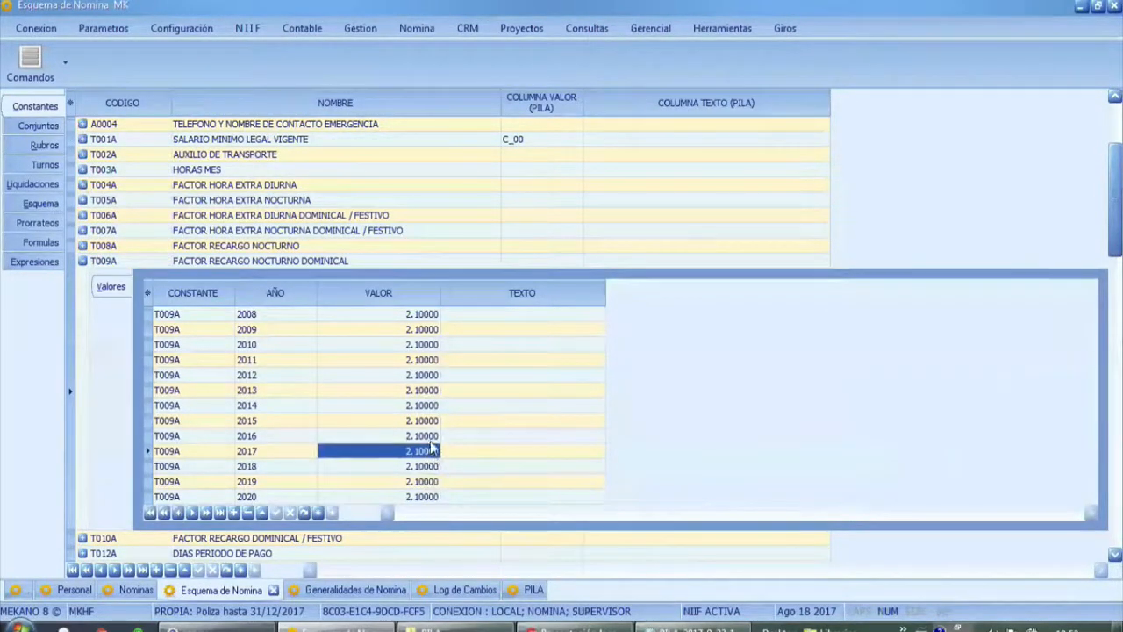
Step: Compare the values of constant T009A, Factor Recargo Nocturno Dominical, for the years 2016, 2017 and 2018
left_click(430, 441)
left_click(430, 451)
left_click(428, 440)
left_click(430, 452)
left_click(431, 468)
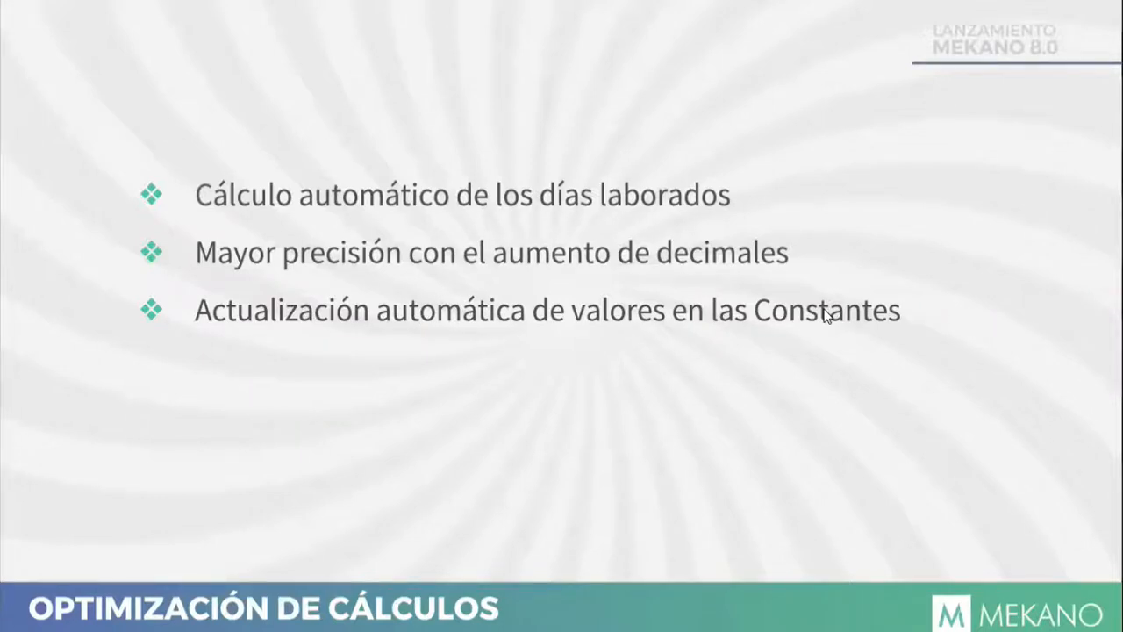
Step: Advance the Optimización de Cálculos slide to its Expresiones point and switch to Mekano to show the payroll scheme's Expresiones list
left_click(790, 377)
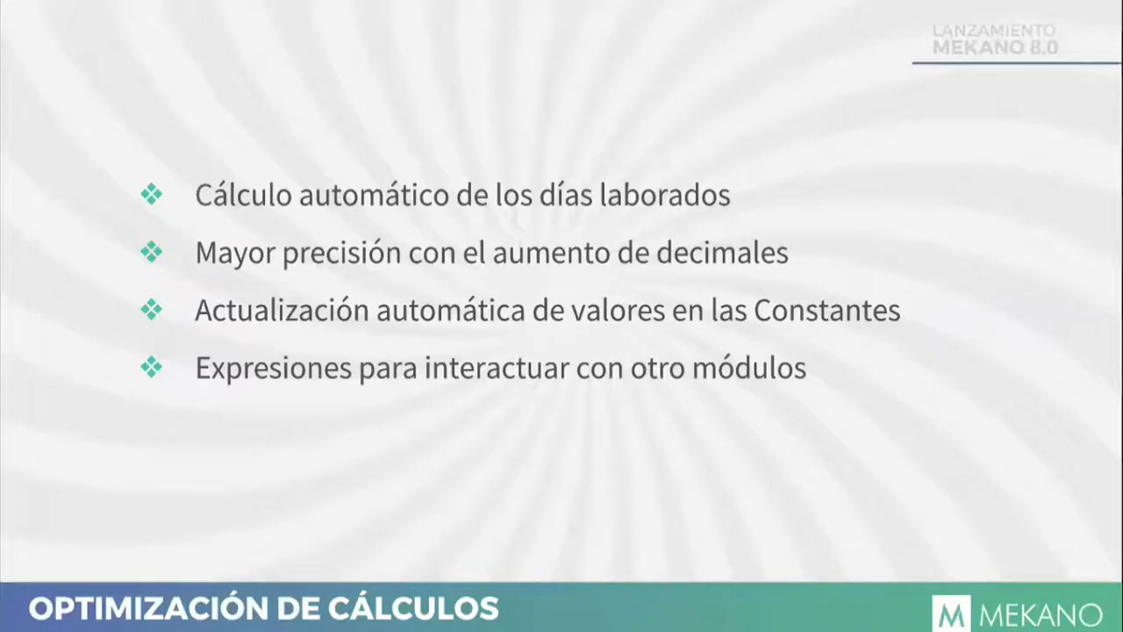
key("alt+Tab")
left_click(35, 262)
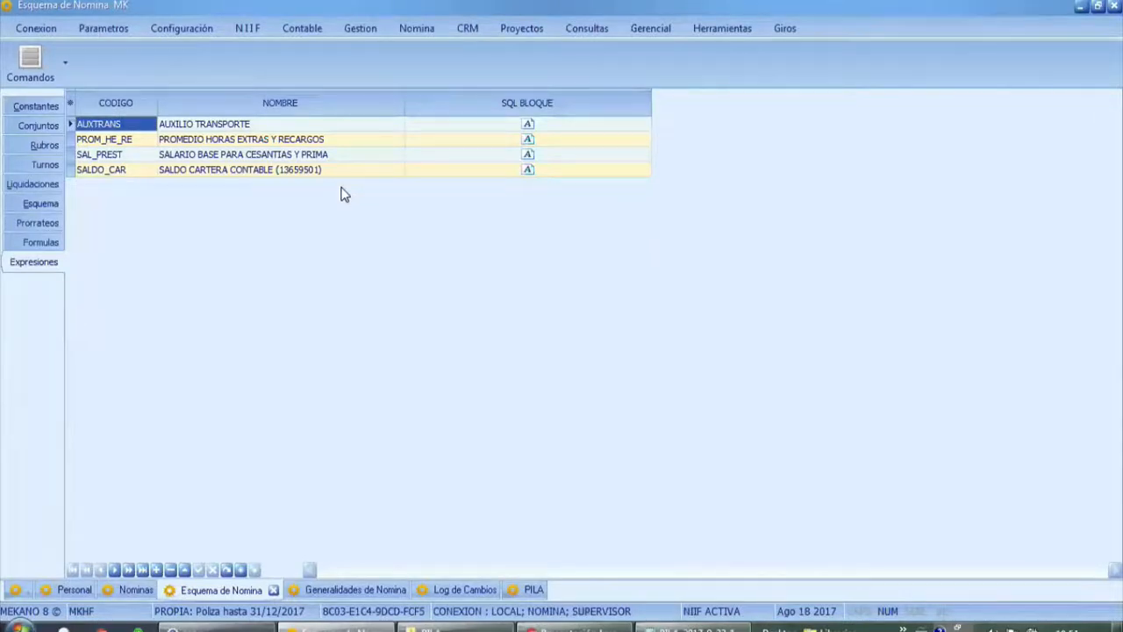
Step: Open the SQL block of the AUXTRANS (Auxilio Transporte) expression, examine its code and close it
left_click(529, 124)
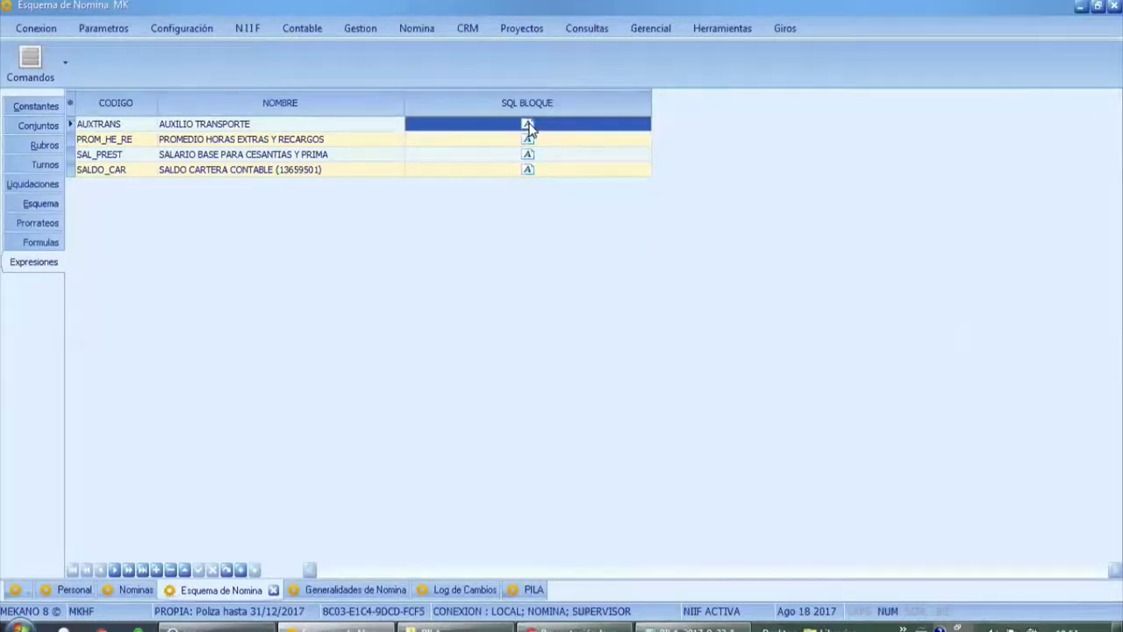
left_click(527, 125)
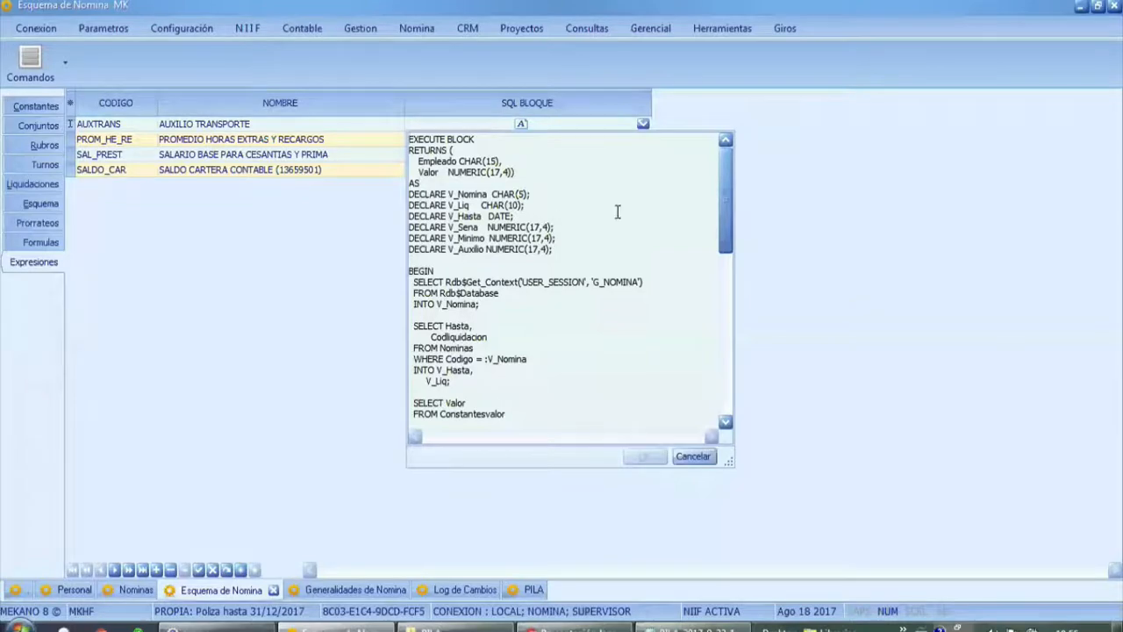
key("Escape")
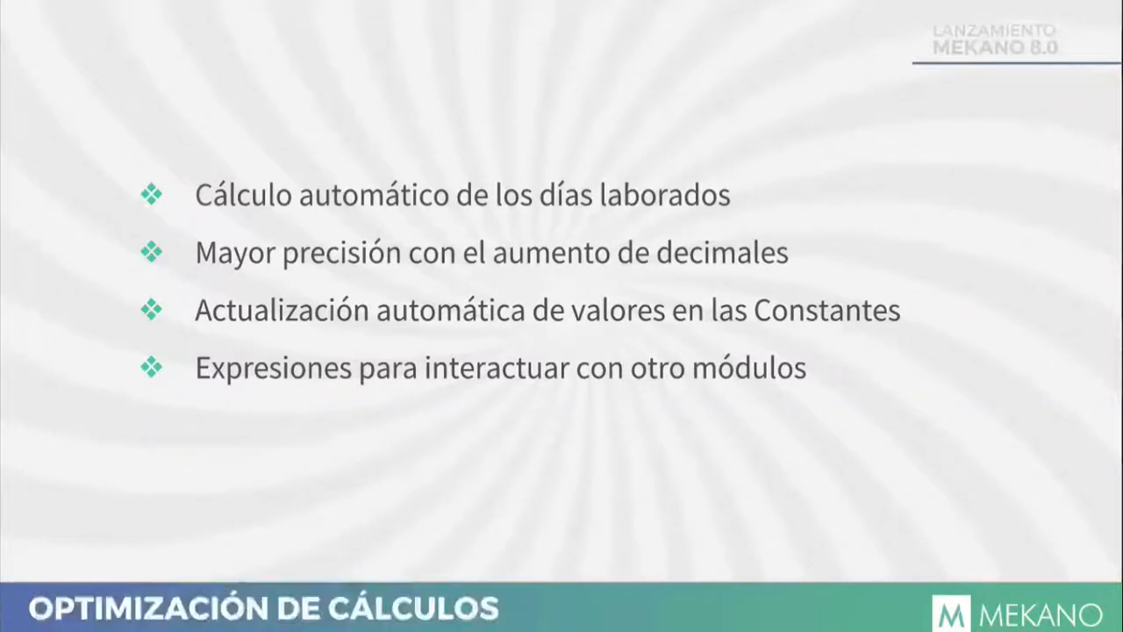
Step: Advance the presentation to the Novedades Transversales slide, switch to Mekano and show the Generalidades de Nomina records
key("Right")
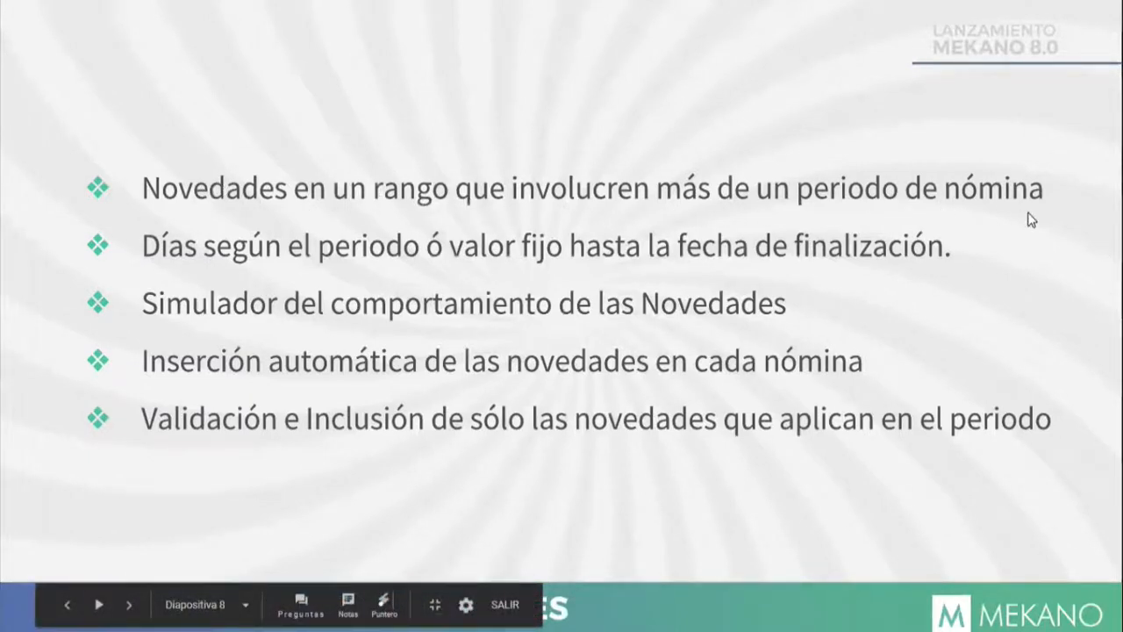
key("alt+Tab")
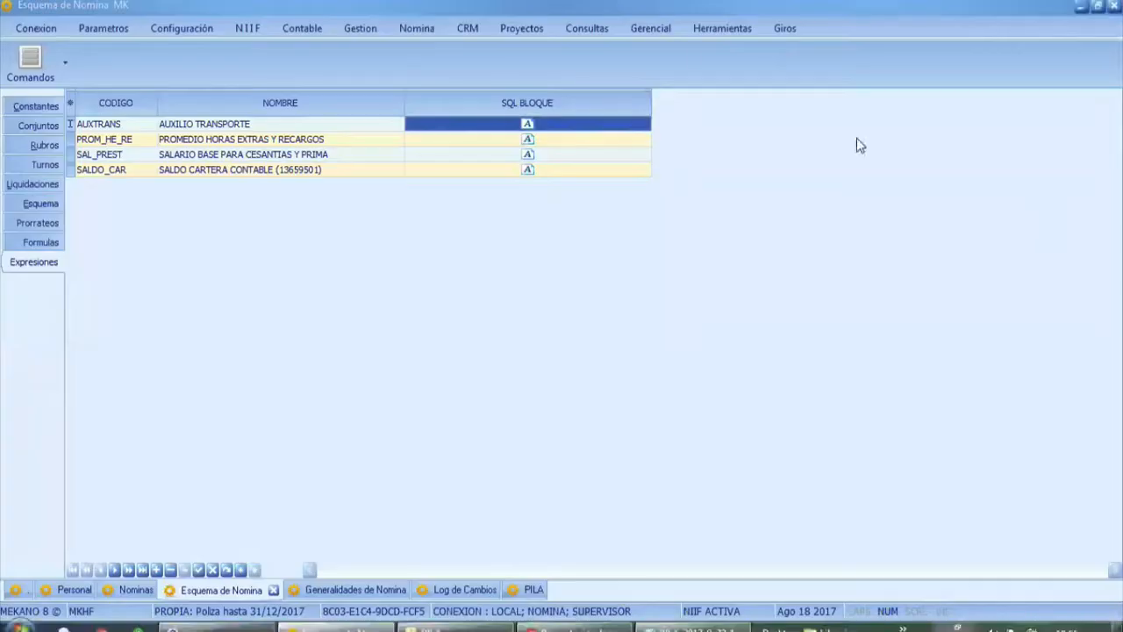
left_click(344, 595)
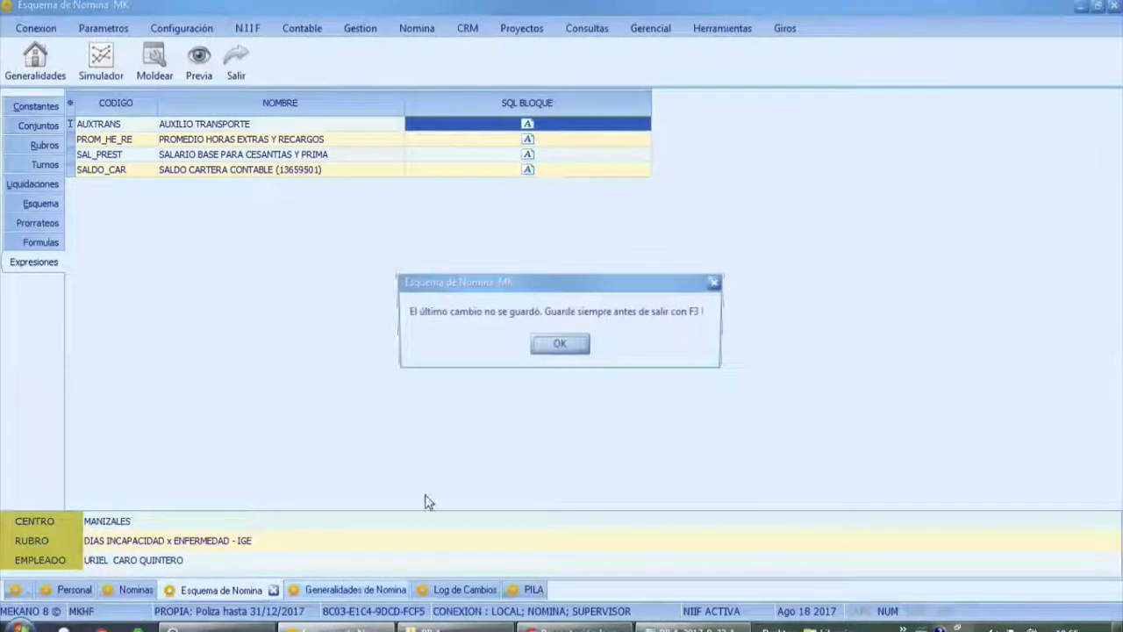
left_click(567, 348)
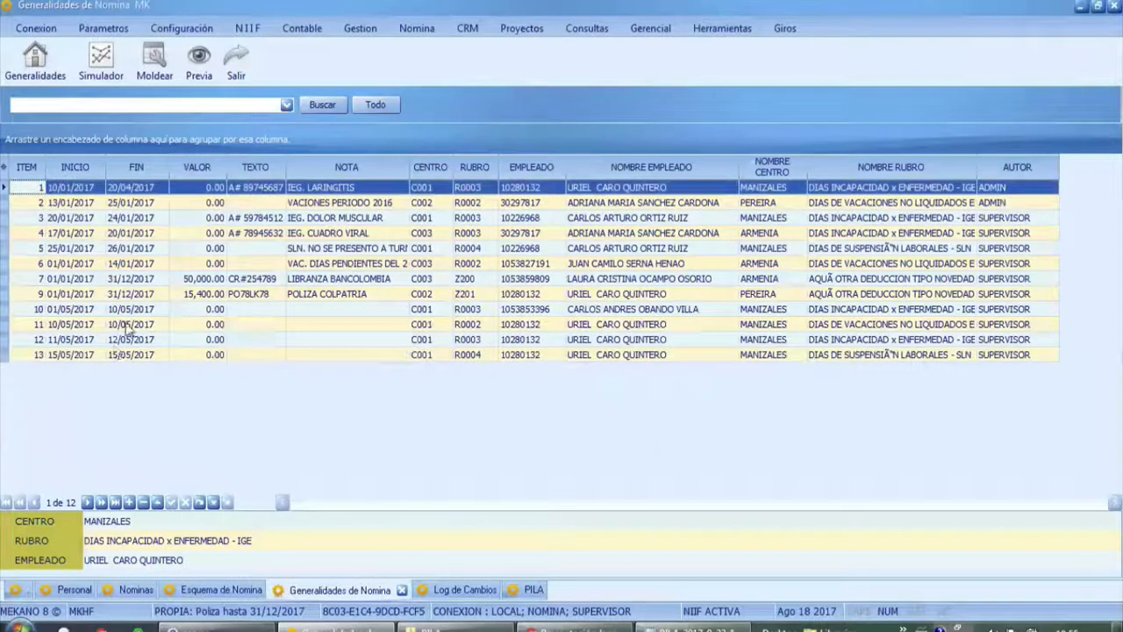
Step: Examine the start dates, end dates and values of items 7, Libranza Bancolombia, and 9, Poliza Colpatria
left_click(57, 278)
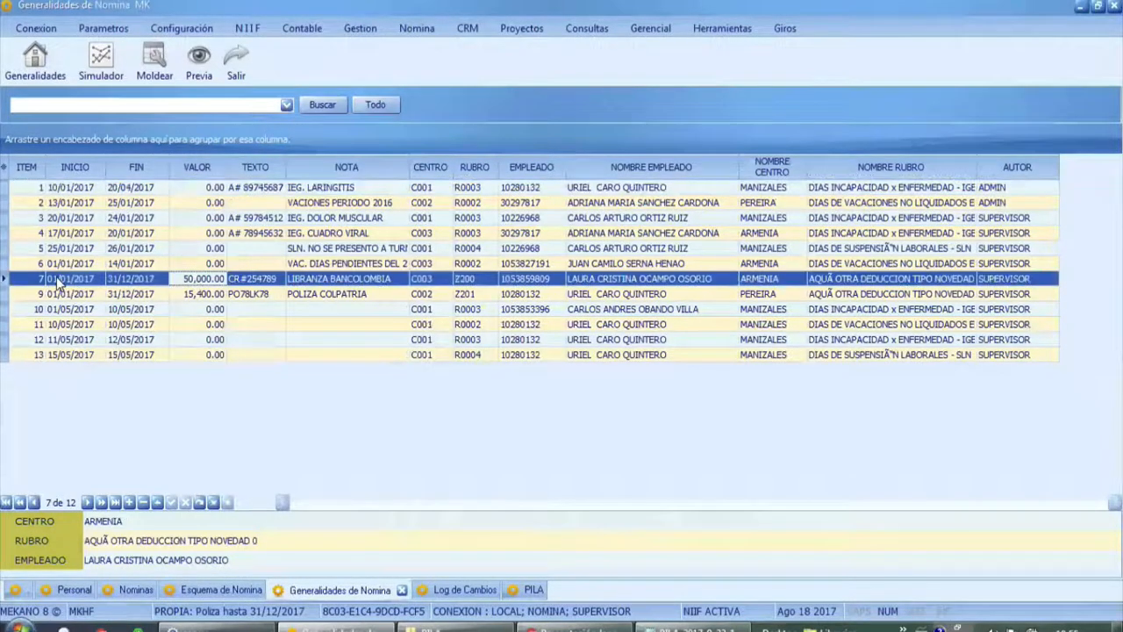
left_click(160, 282)
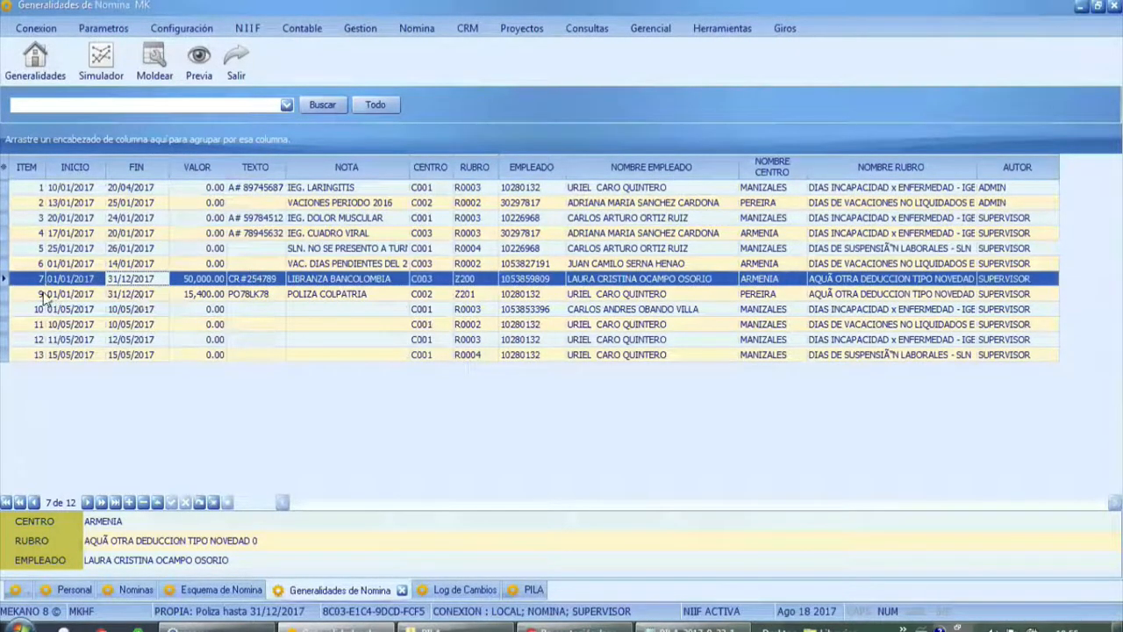
left_click(74, 296)
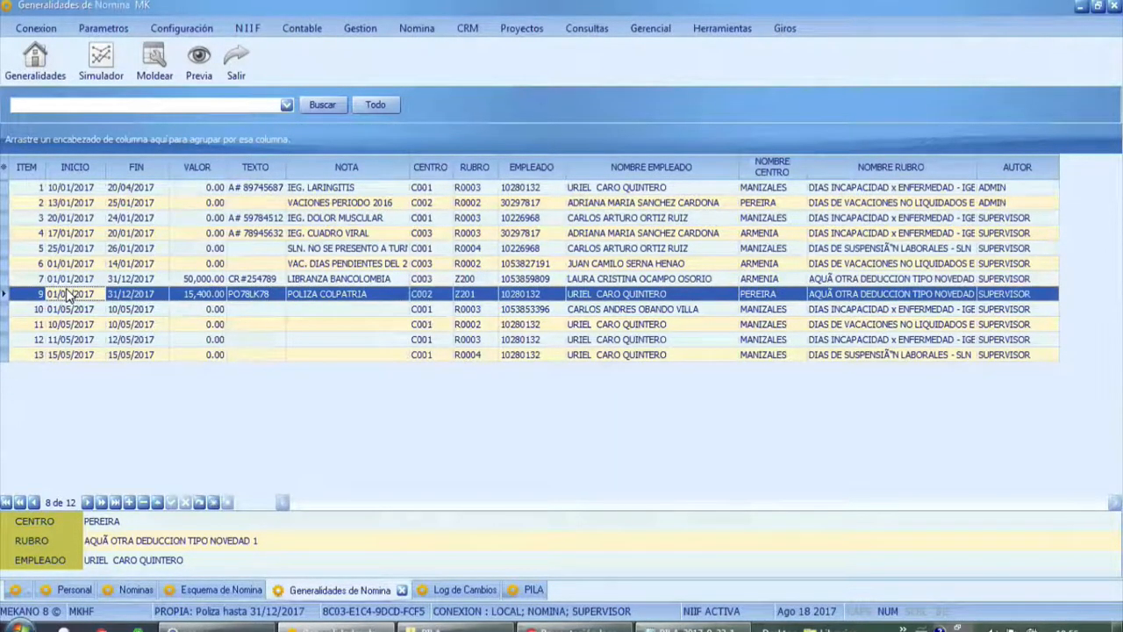
left_click(208, 279)
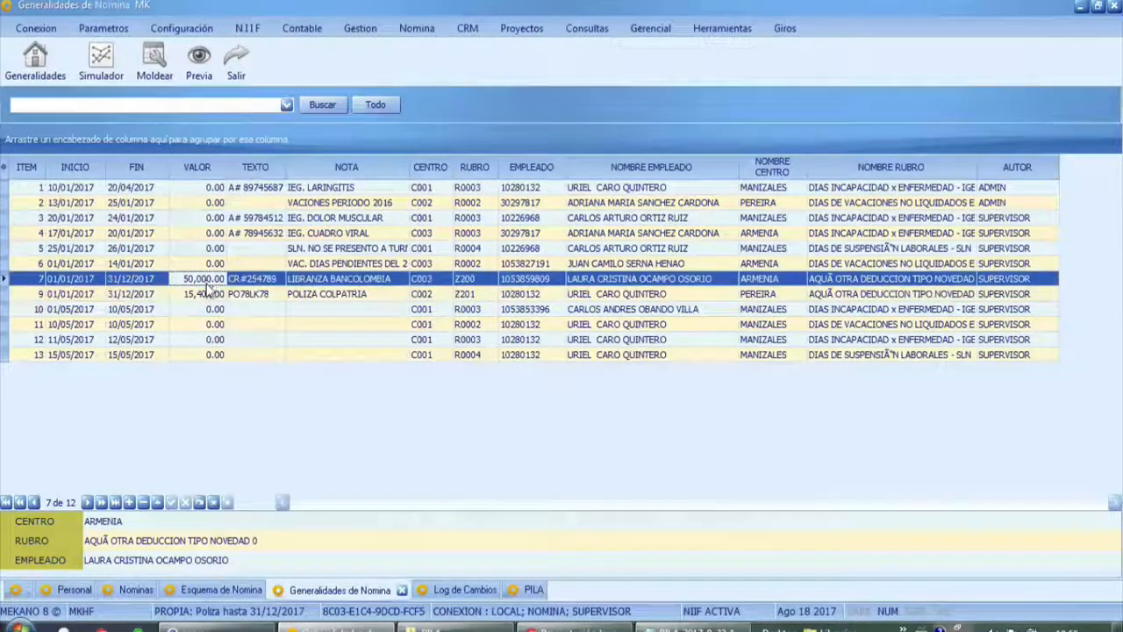
left_click(208, 295)
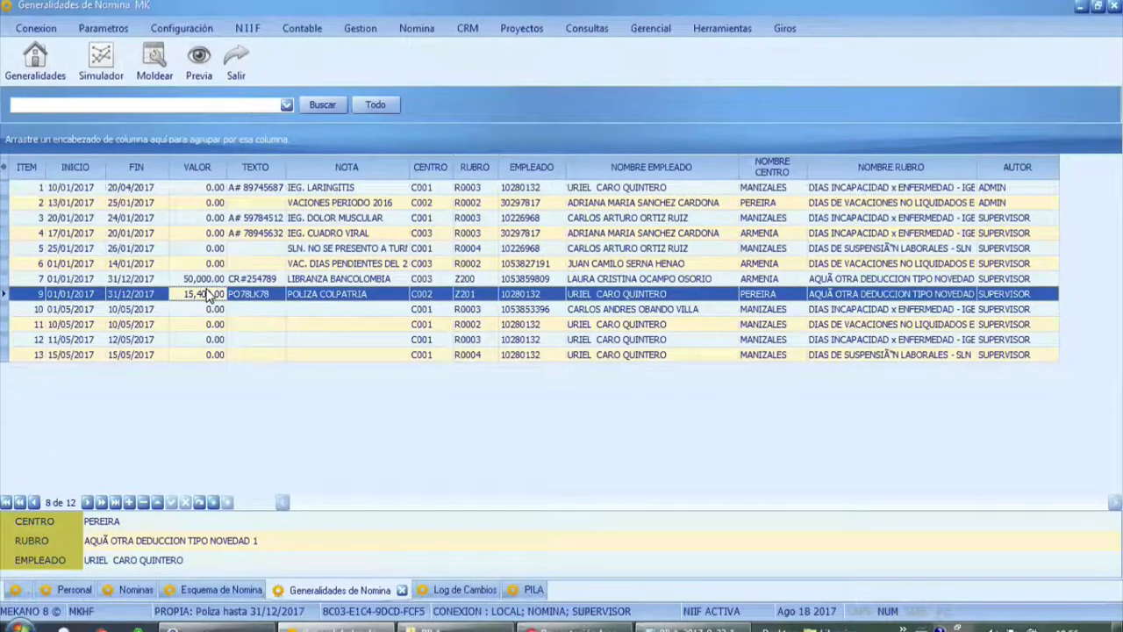
left_click(148, 298)
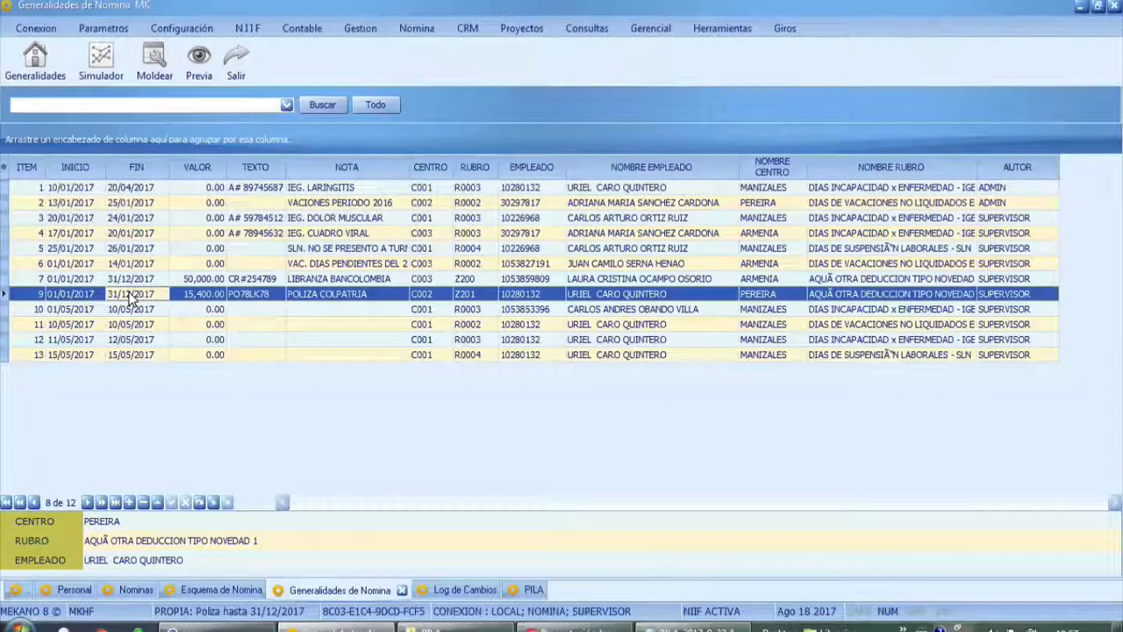
Step: Examine the end date of item 4, Cuadro Viral, and the end date and value of item 2, the 2016 vacations
left_click(150, 234)
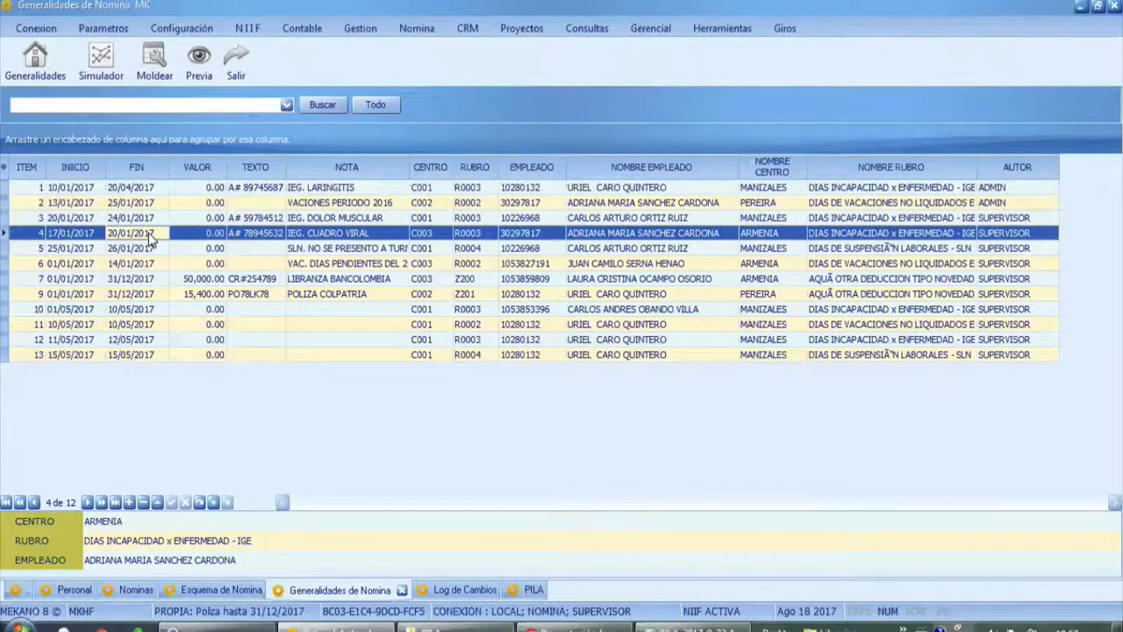
left_click(132, 203)
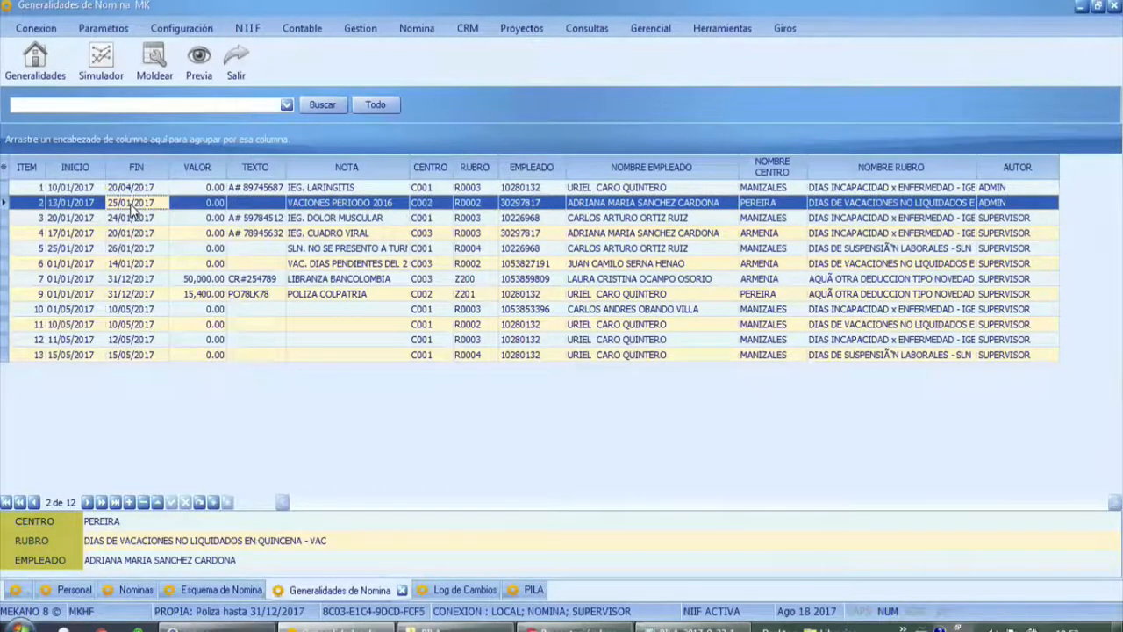
left_click(201, 205)
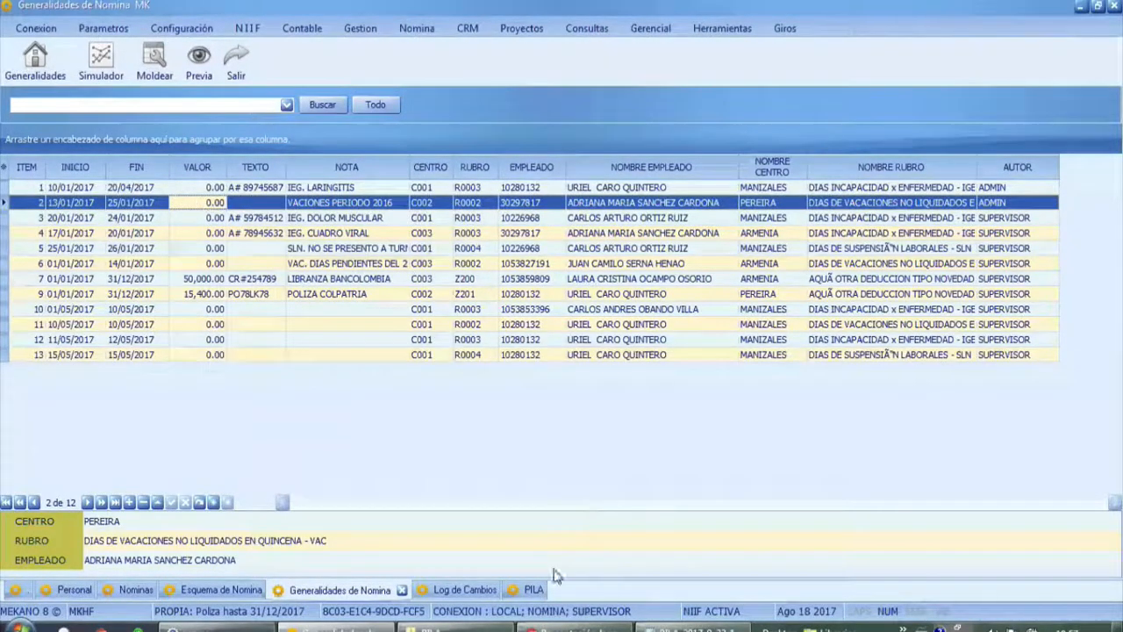
Step: Consult the Novedades Transversales slide, return to Mekano and examine item 2's start date and the values of items 3 to 5
key("alt+Tab")
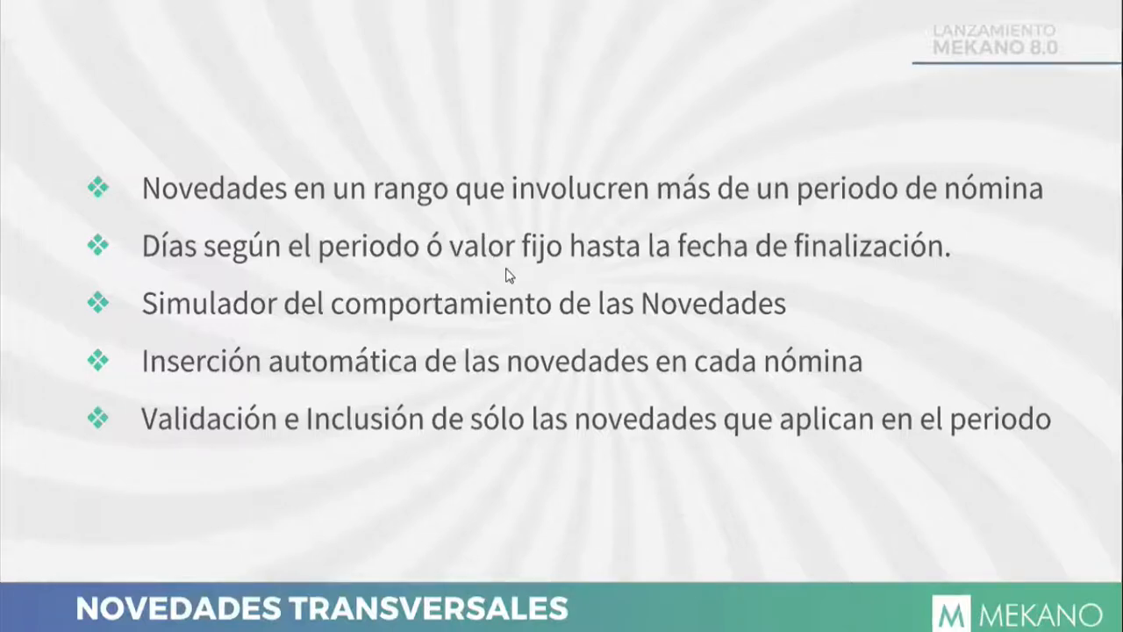
key("alt+Tab")
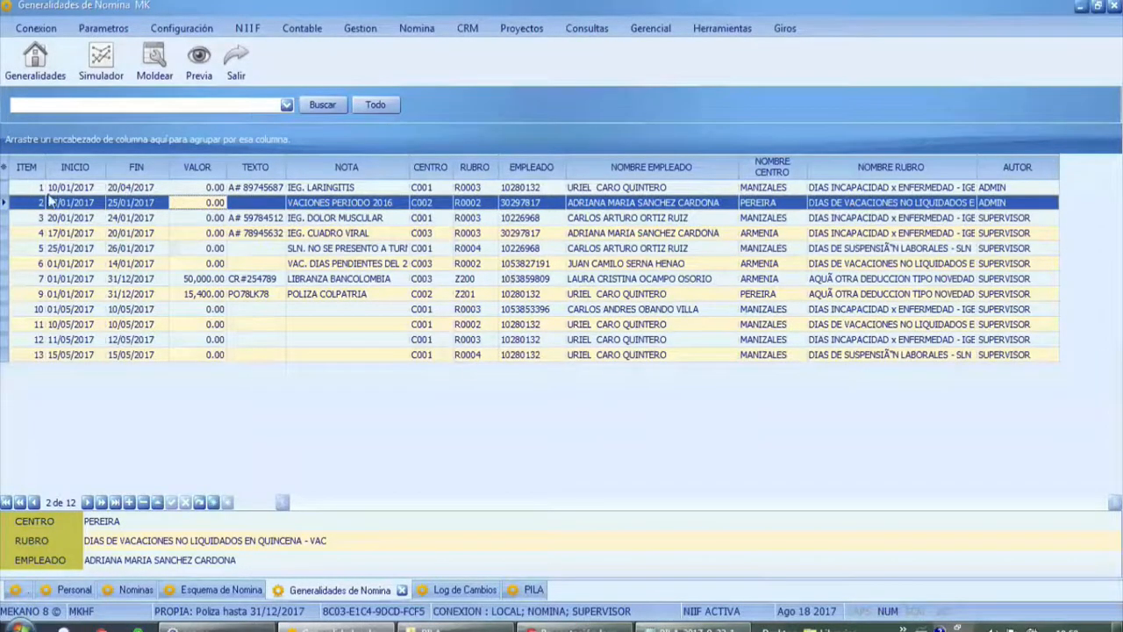
left_click(75, 202)
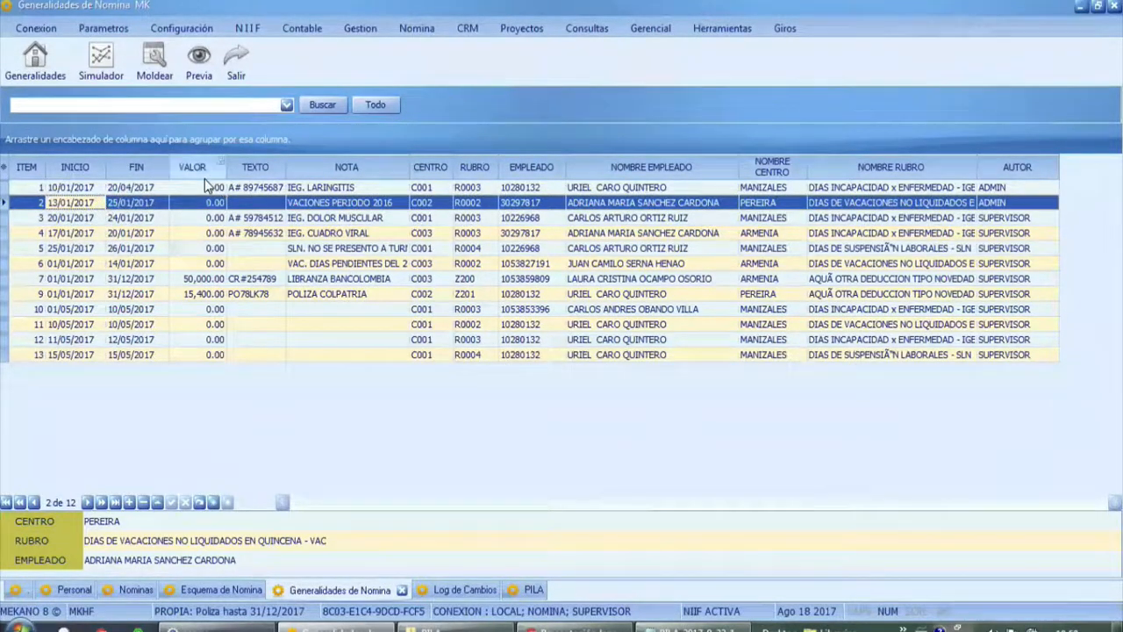
left_click(210, 218)
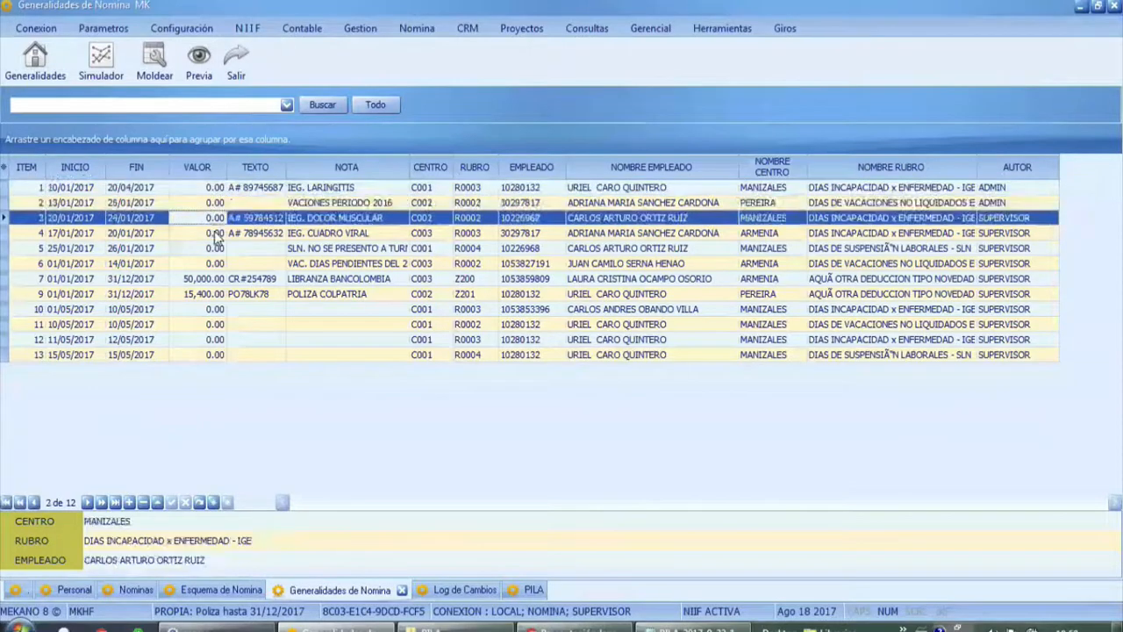
left_click(215, 232)
left_click(217, 249)
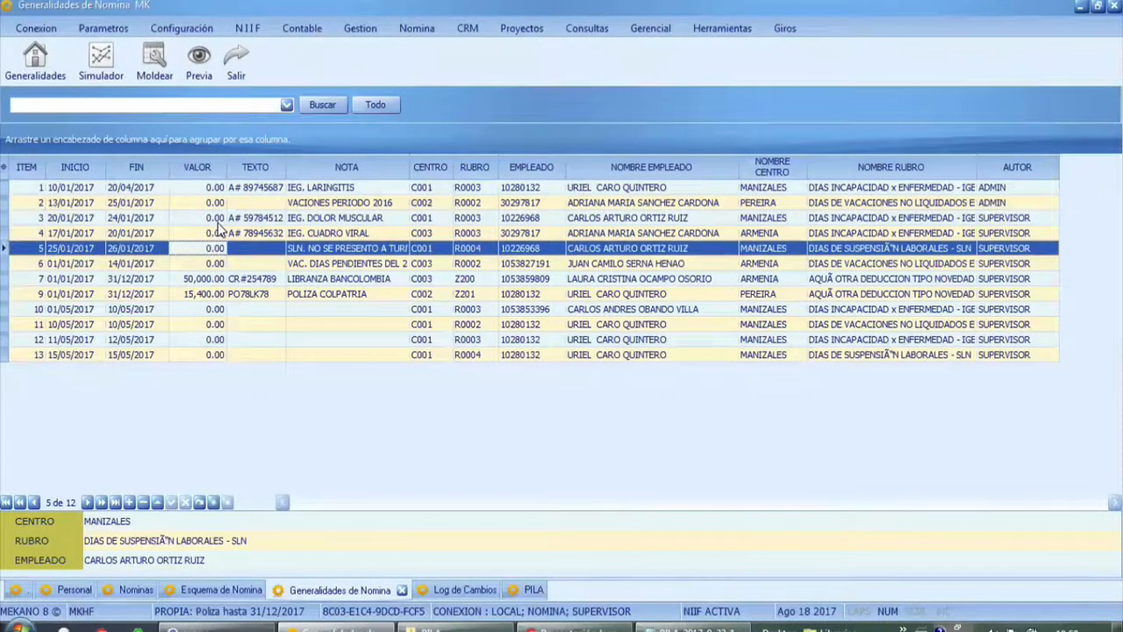
Step: Consult the slide's Simulador point, return to Mekano and simulate the Generalidades from 01/01/2017 to 30/01/2017
key("alt+Tab")
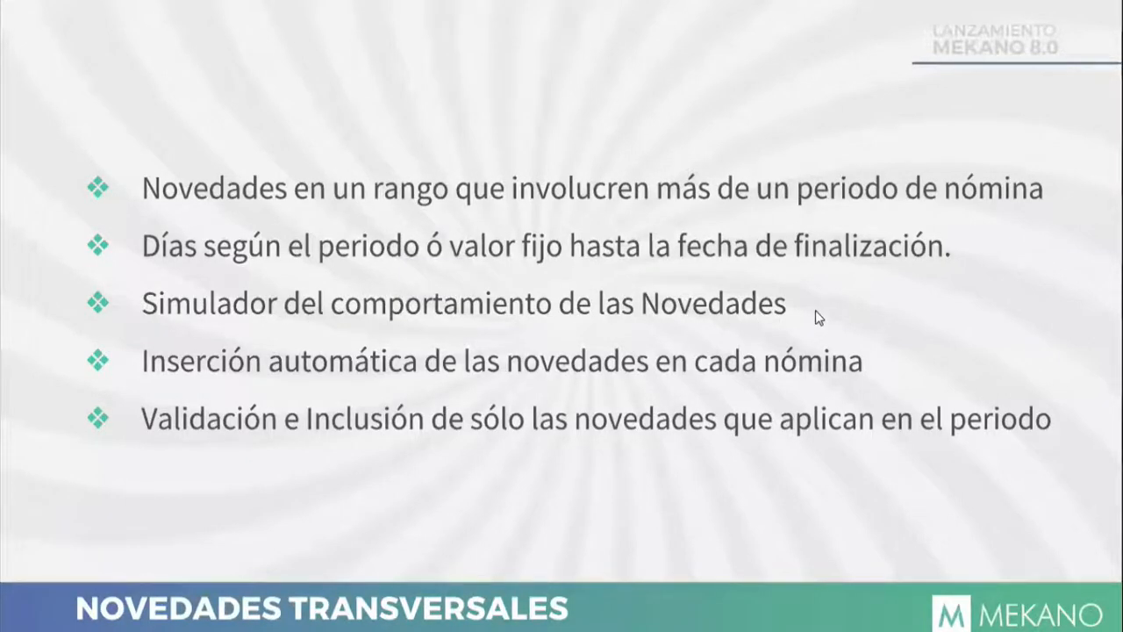
key("alt+Tab")
left_click(101, 77)
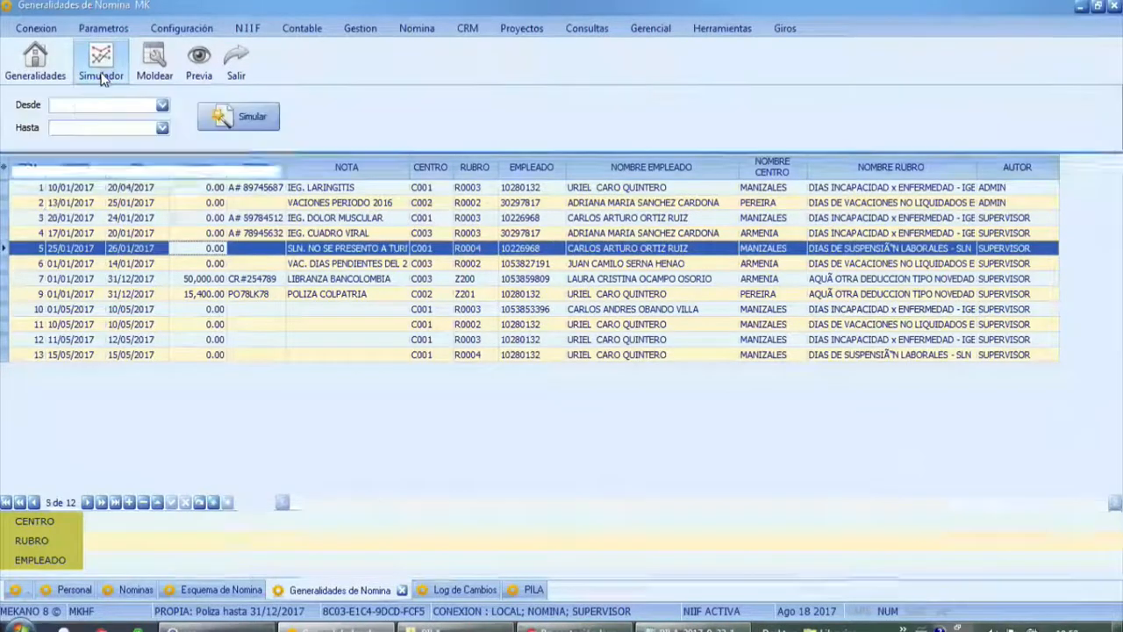
left_click(56, 104)
type("01/0")
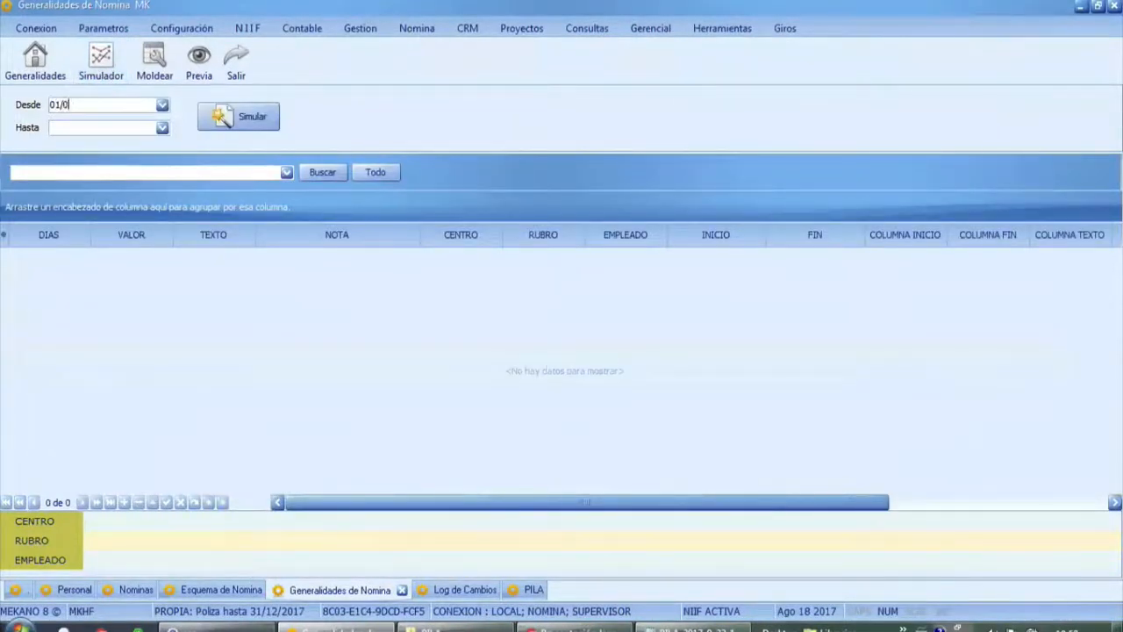
type("1/2017")
left_click(81, 130)
type("30/01/2017")
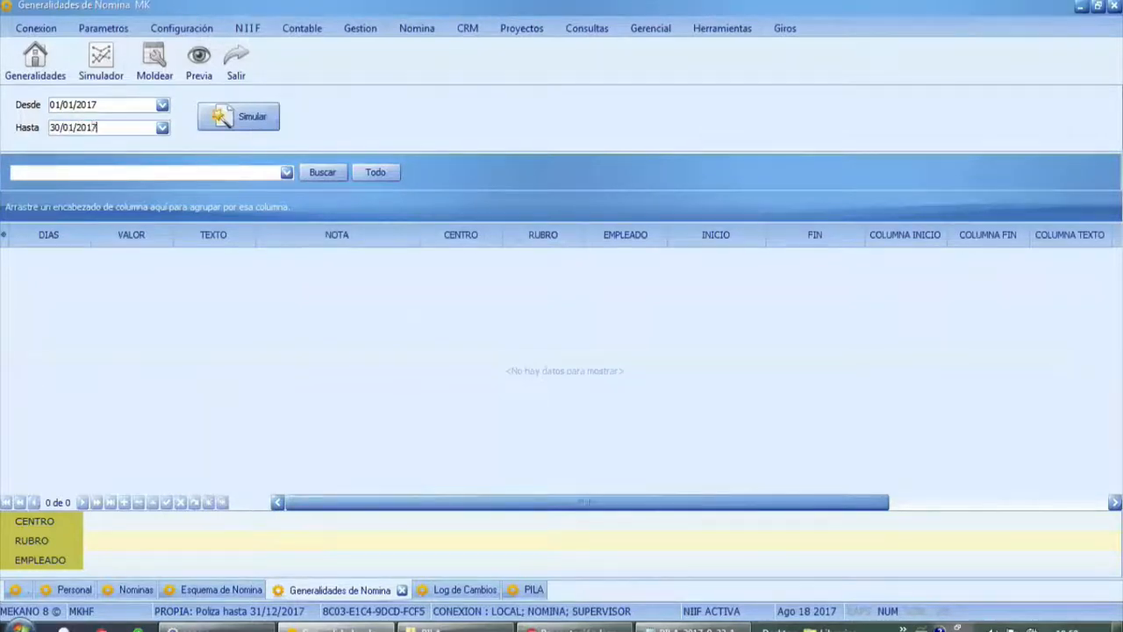
left_click(222, 119)
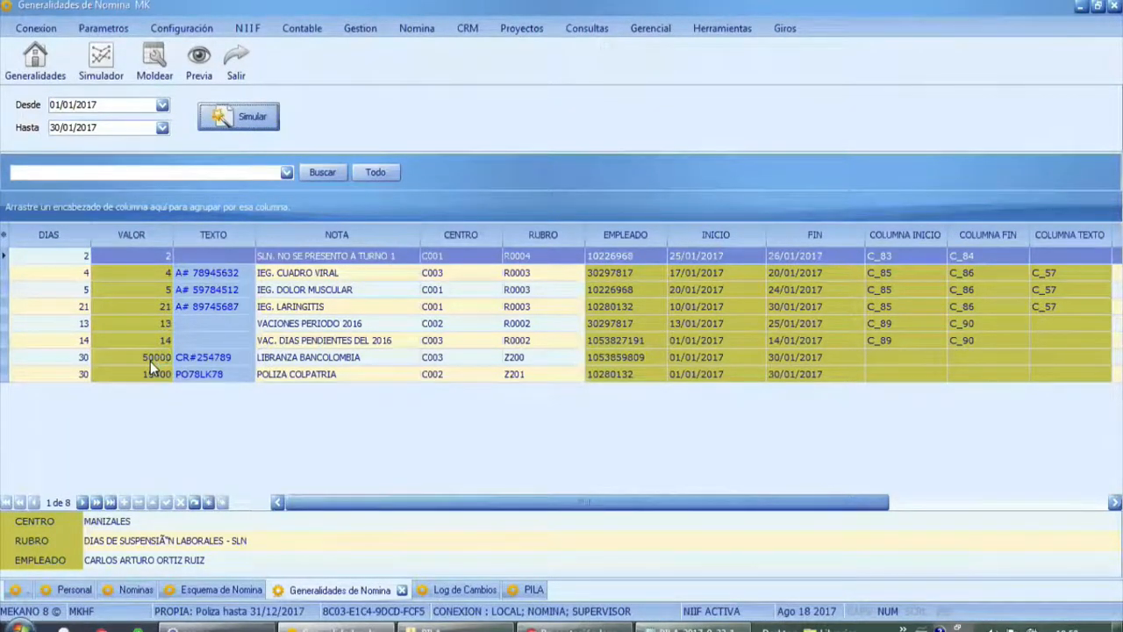
Step: Review the simulated entries for Cuadro Viral, Dolor Muscular and the pending 2016 vacation days
left_click(360, 275)
left_click(362, 291)
left_click(373, 341)
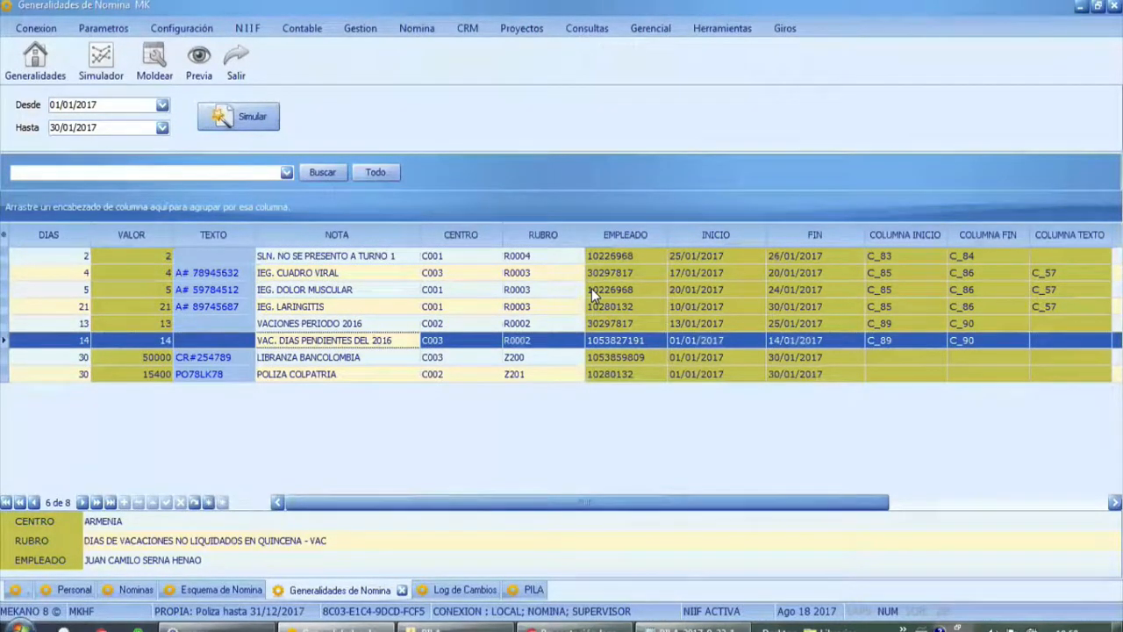
Step: Consult the Novedades Transversales slide, return to Mekano and open the Novedades of the May pre-payroll in Prenominas
key("alt+Tab")
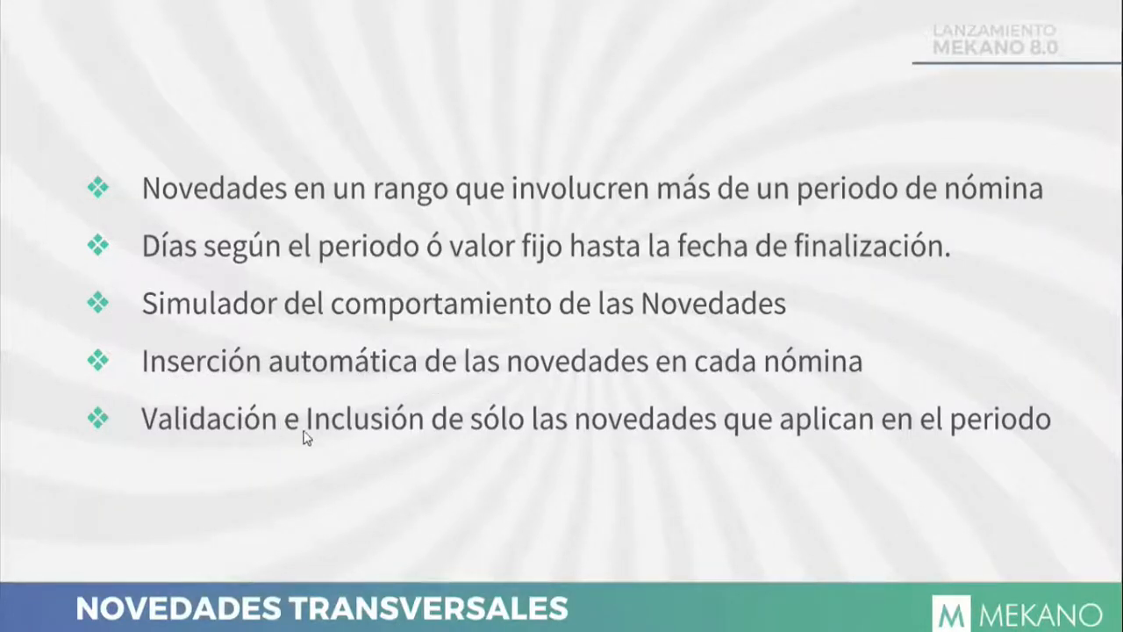
key("alt+Tab")
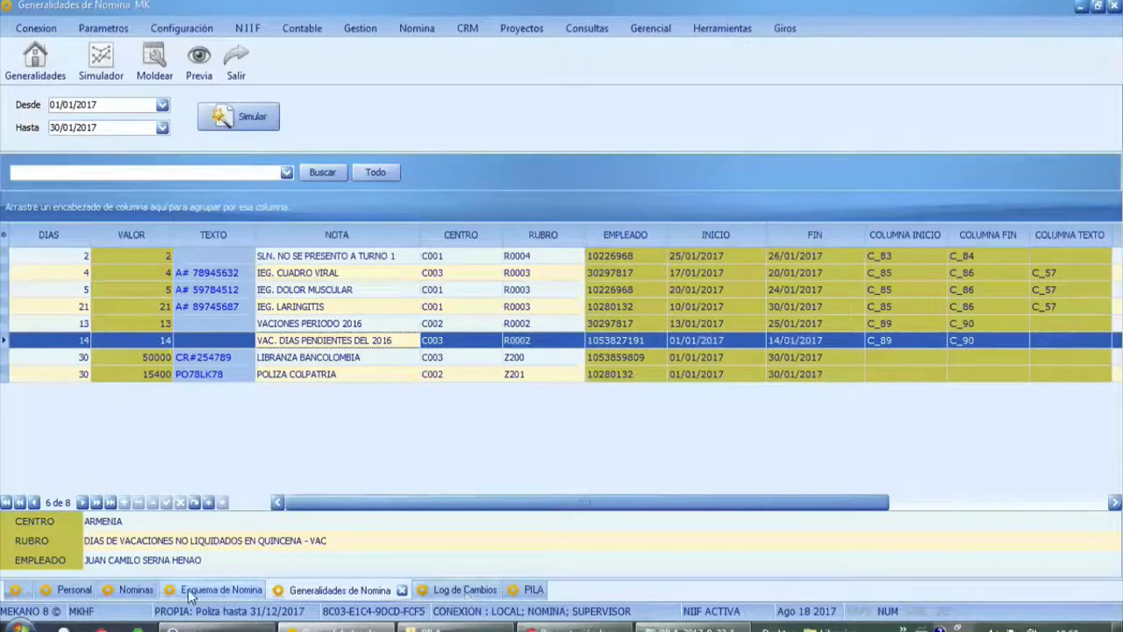
left_click(416, 28)
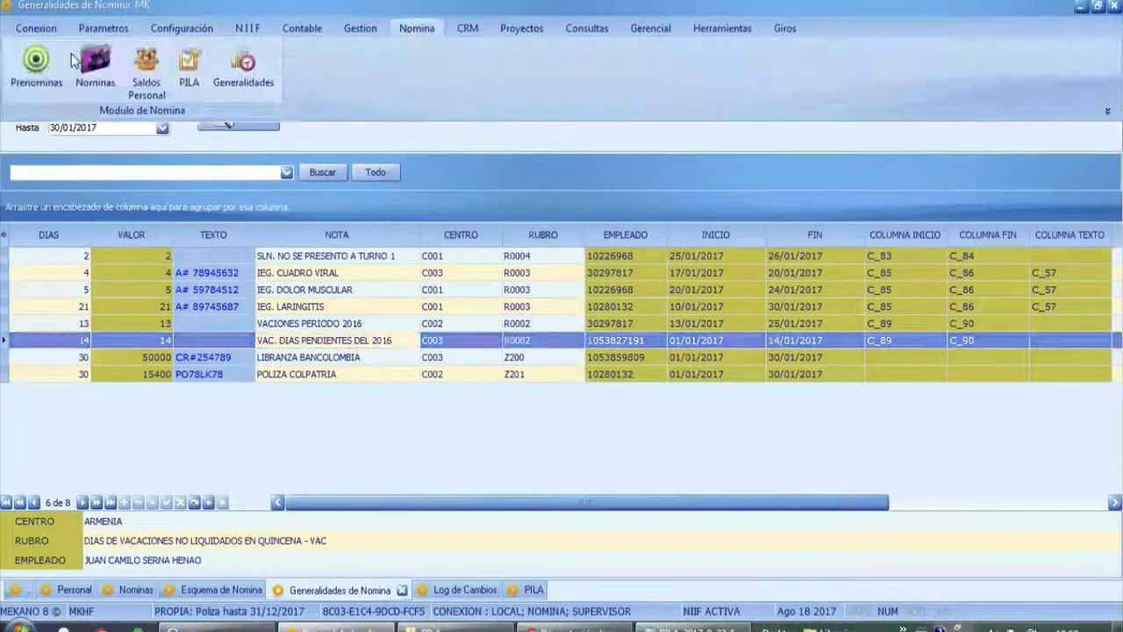
left_click(39, 79)
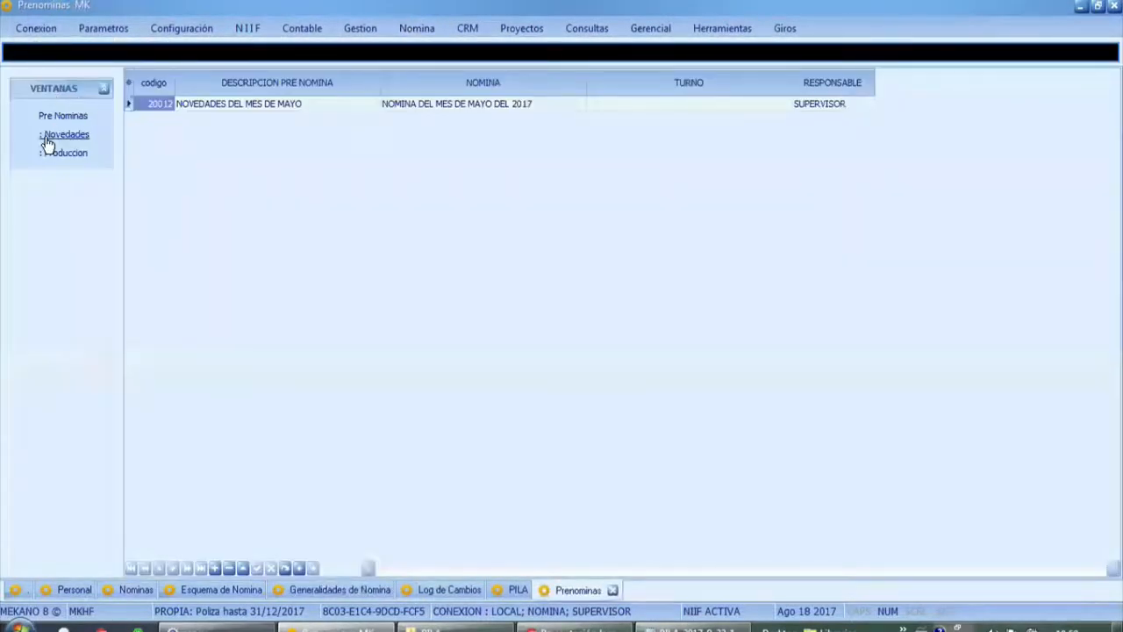
left_click(45, 138)
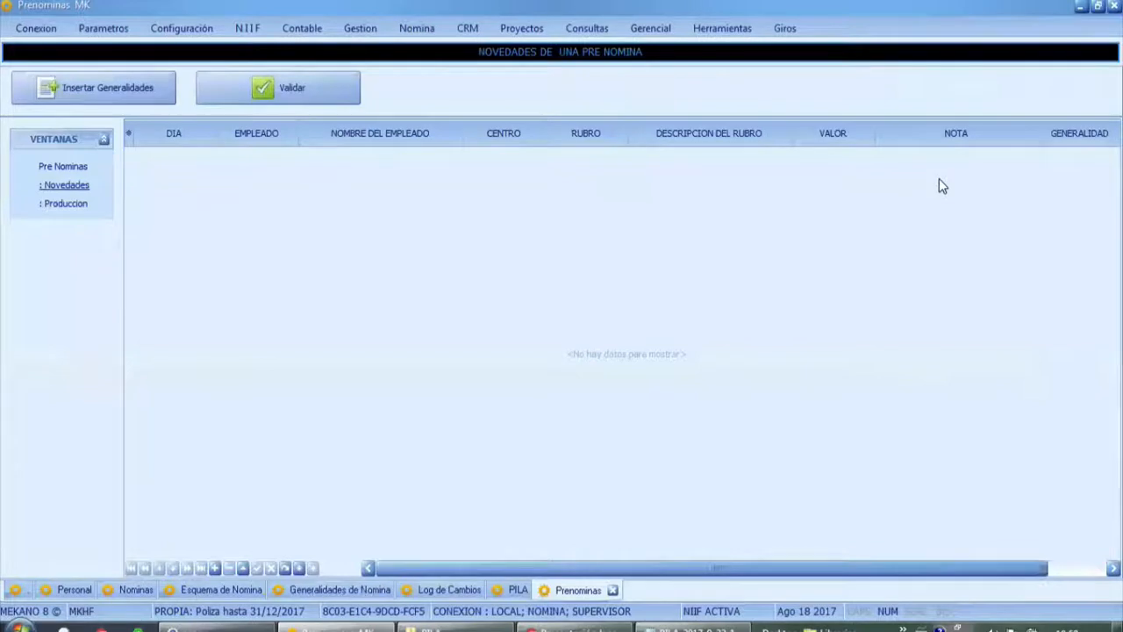
Step: Insert the Generalidades into the May pre-payroll's Novedades and review the values of the inserted records
left_click(79, 94)
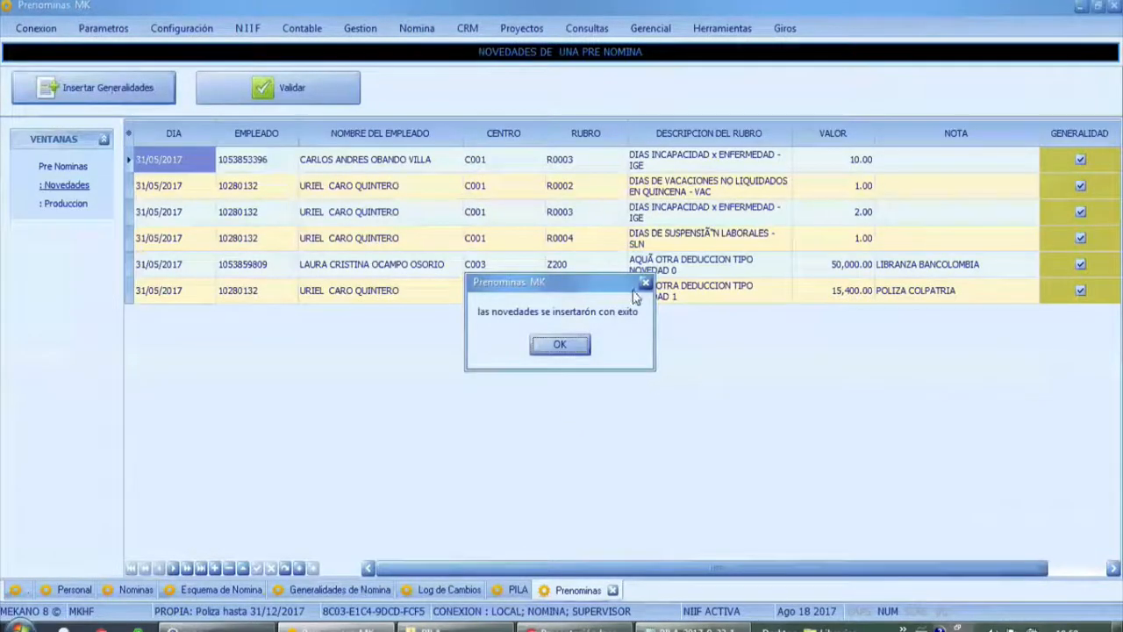
left_click(585, 349)
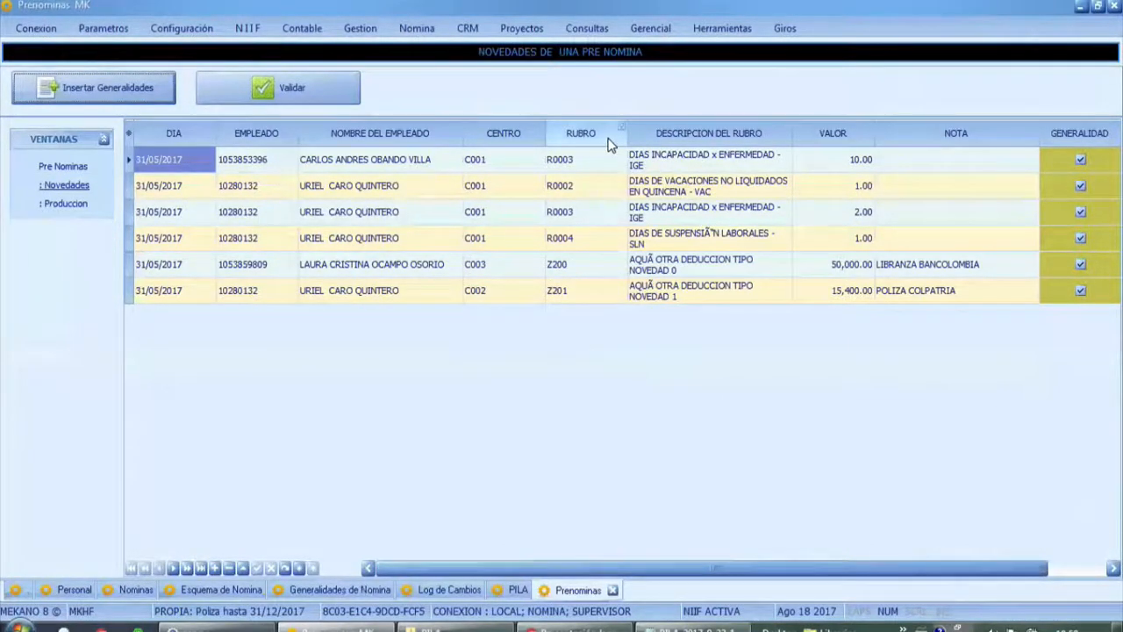
left_click(856, 159)
left_click(857, 186)
left_click(880, 243)
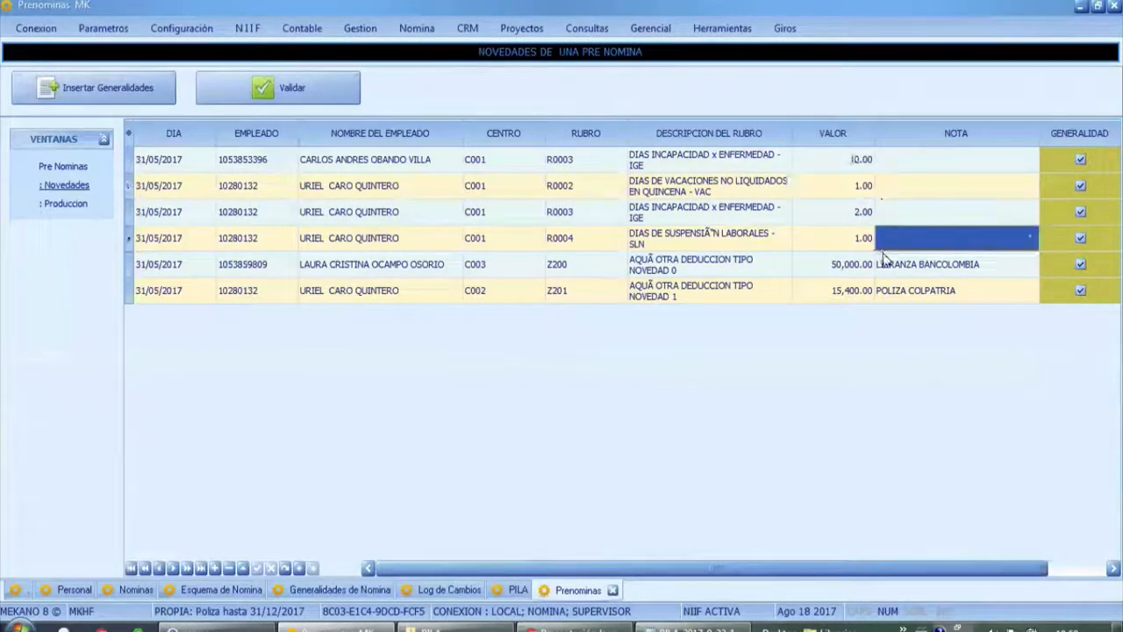
left_click(857, 293)
key("Up")
key("Down")
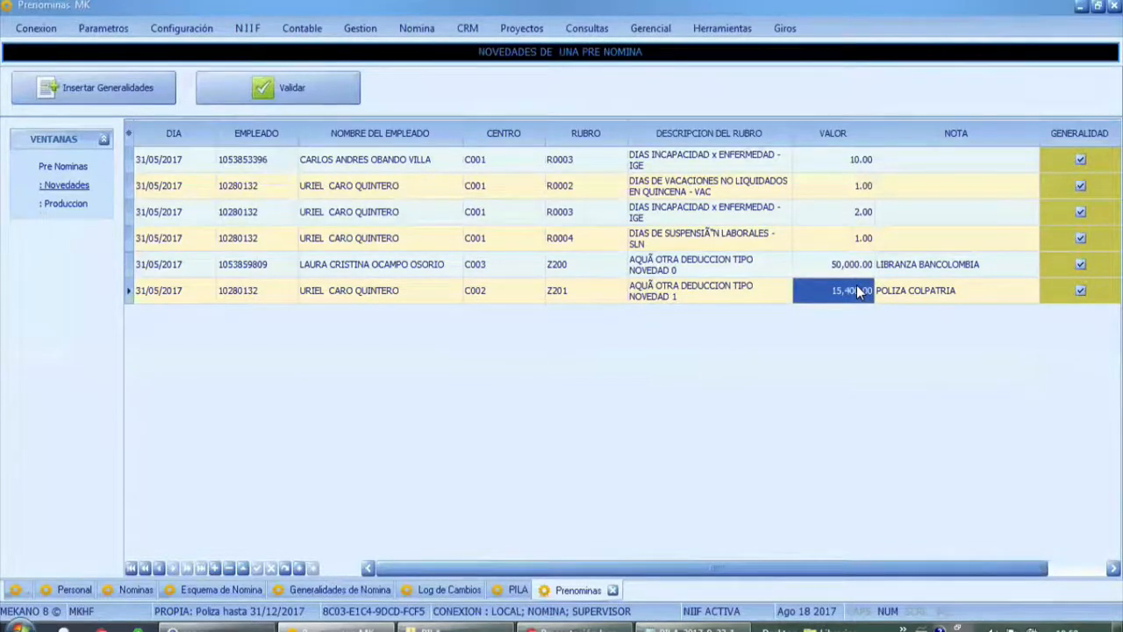
Step: Validate the inserted Novedades and filter the list to the excluded records with INCLUIR = N
left_click(299, 92)
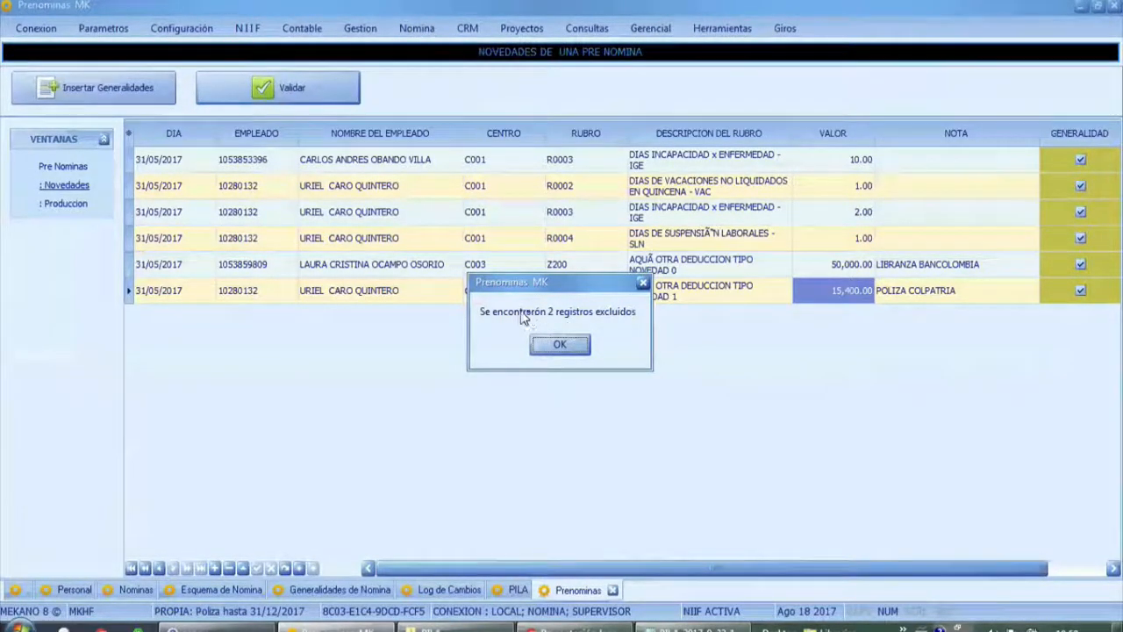
left_click(570, 344)
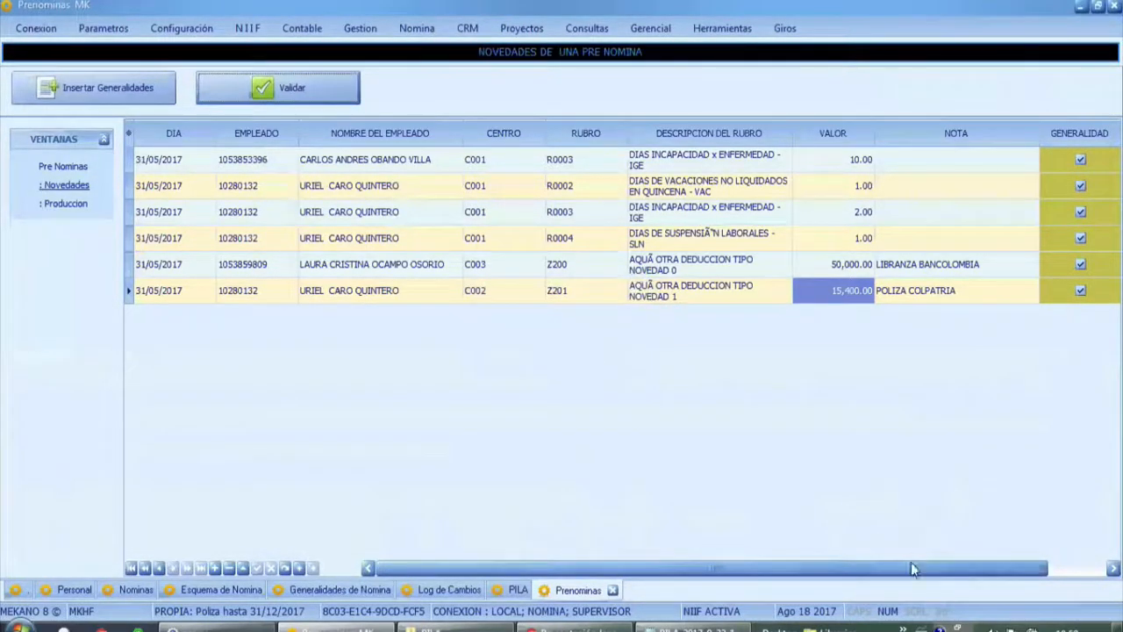
left_click_drag(911, 566, 967, 567)
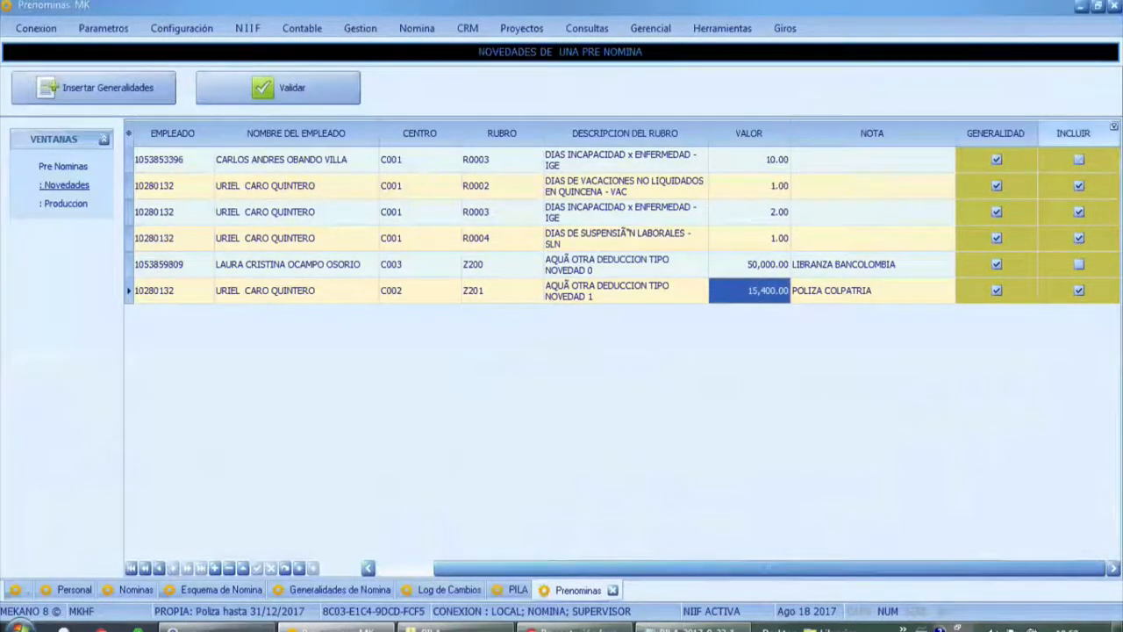
left_click(1113, 125)
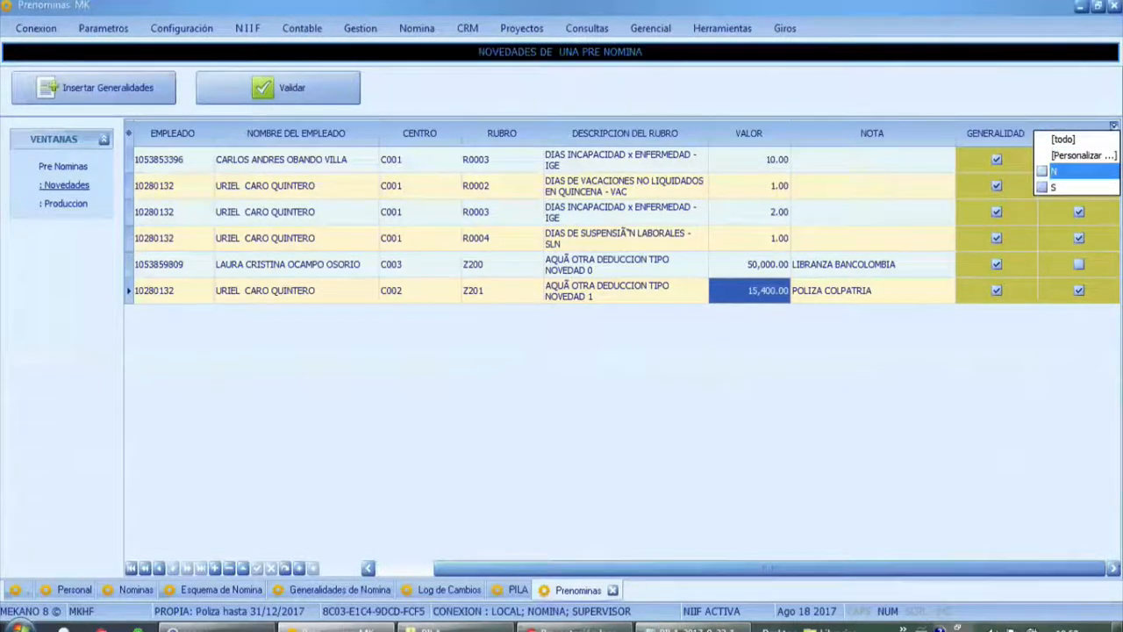
left_click(1053, 172)
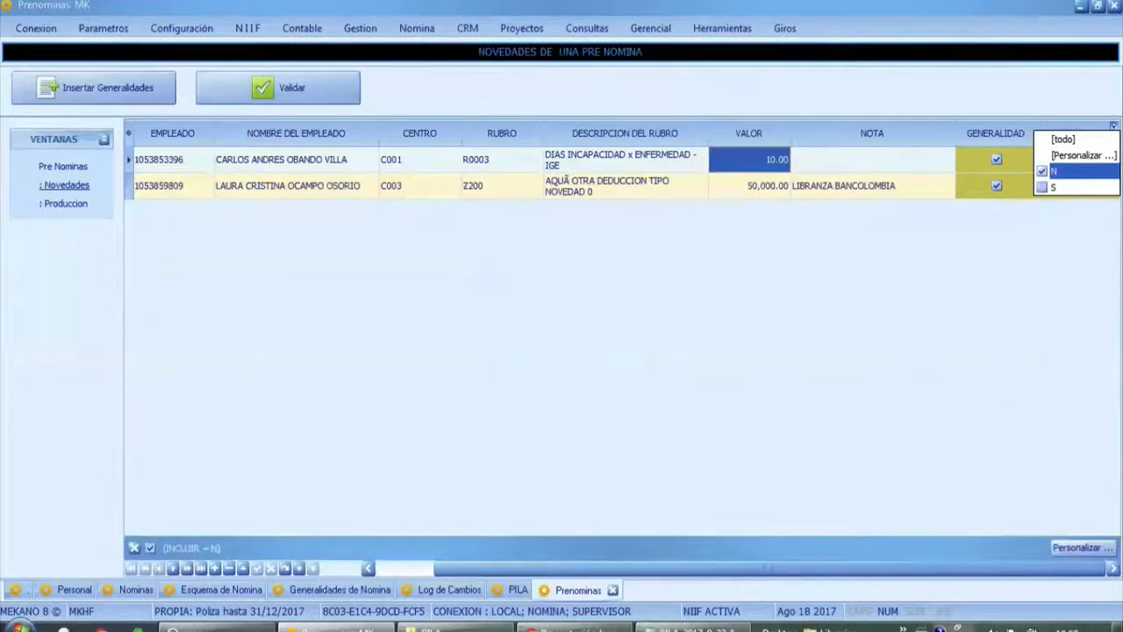
left_click(1063, 227)
left_click(1063, 158)
left_click(1053, 181)
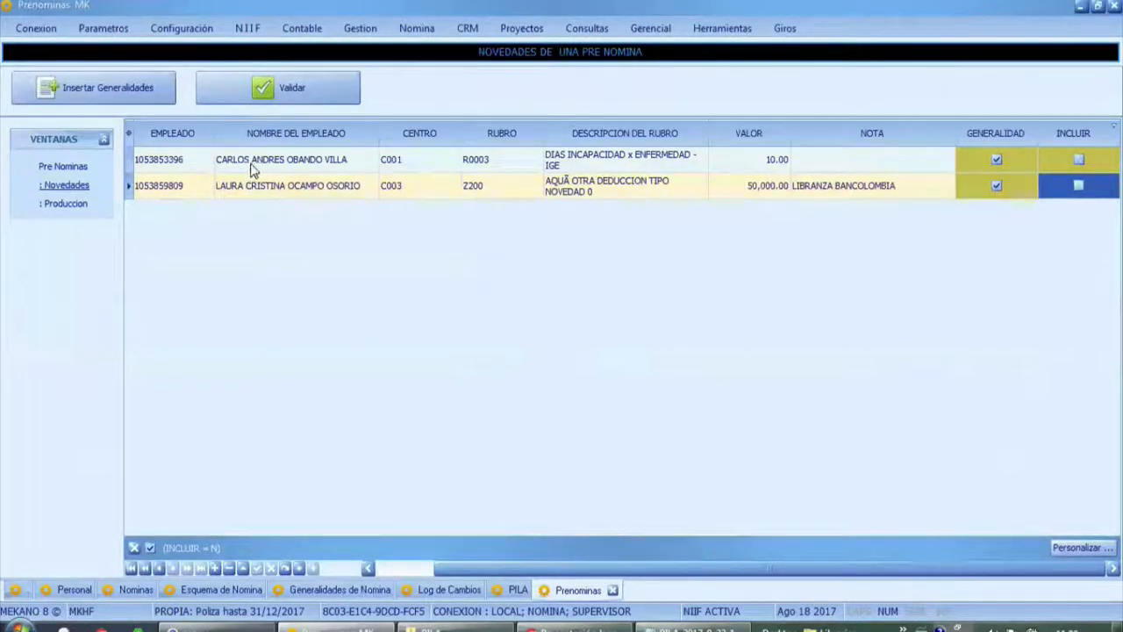
Step: Check which payroll the pre-payroll belongs to, then return to its Novedades and examine the excluded Libranza Bancolombia record
left_click(173, 163)
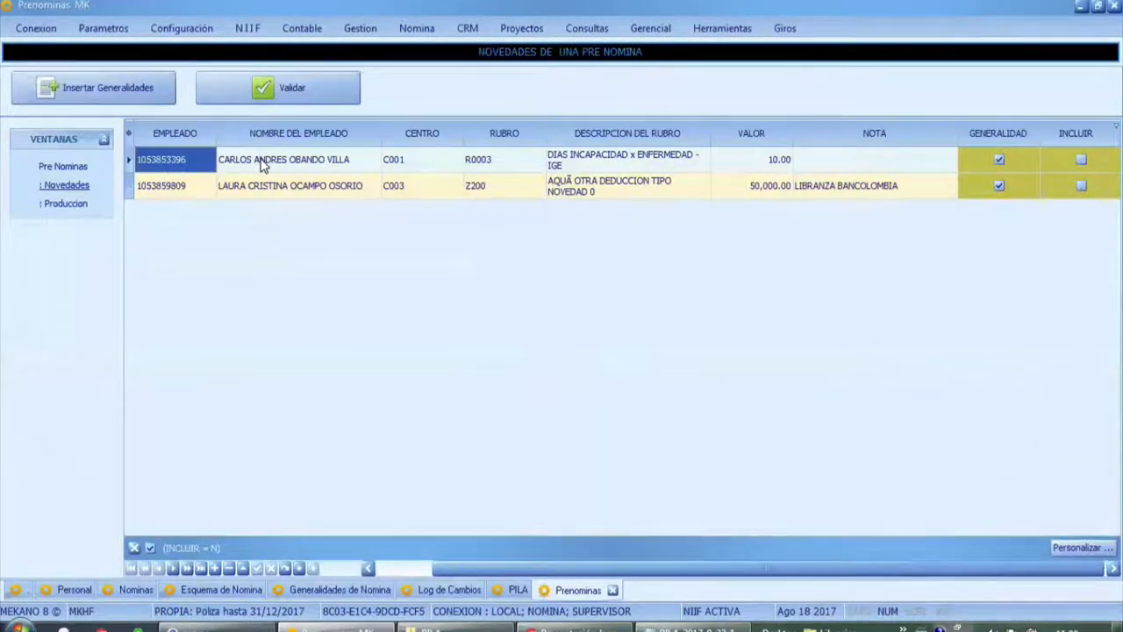
left_click(63, 167)
left_click(436, 106)
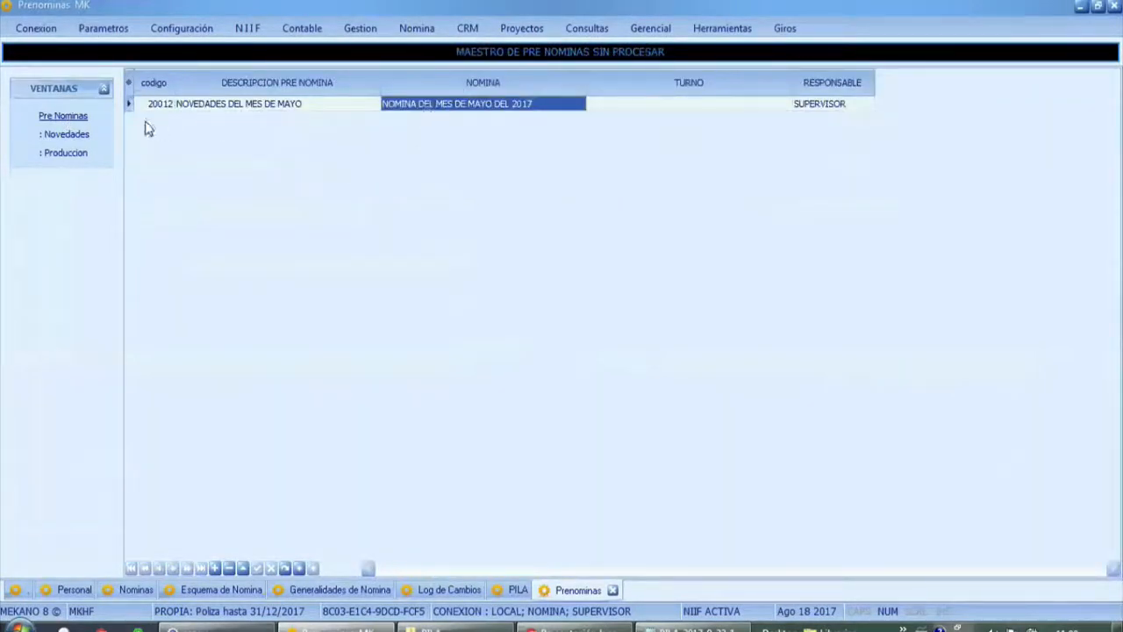
left_click(72, 136)
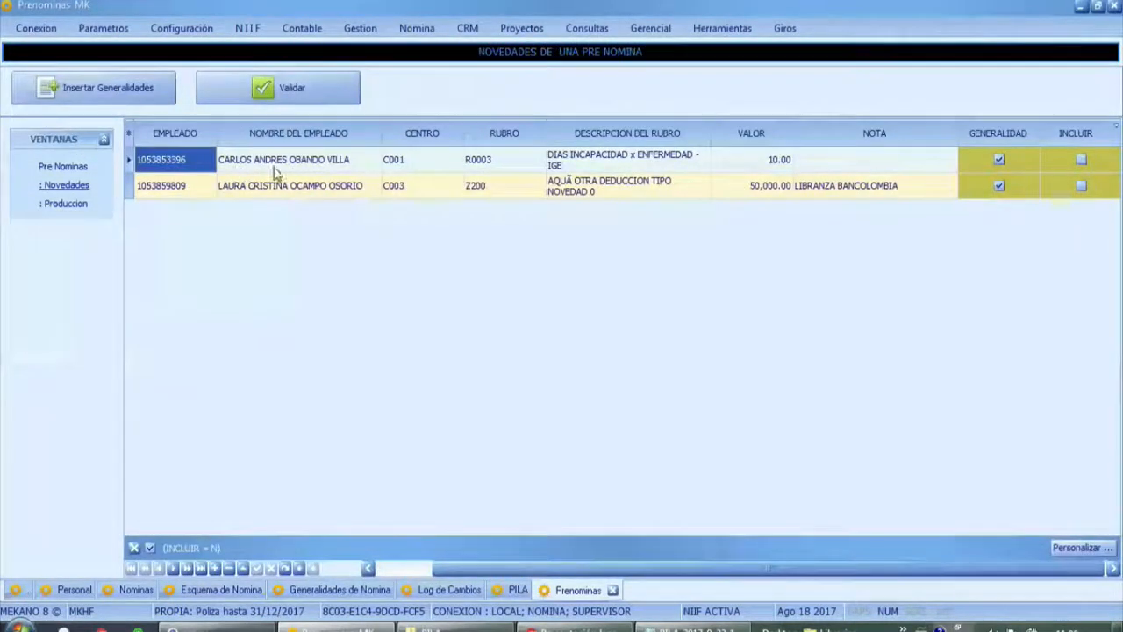
left_click(759, 190)
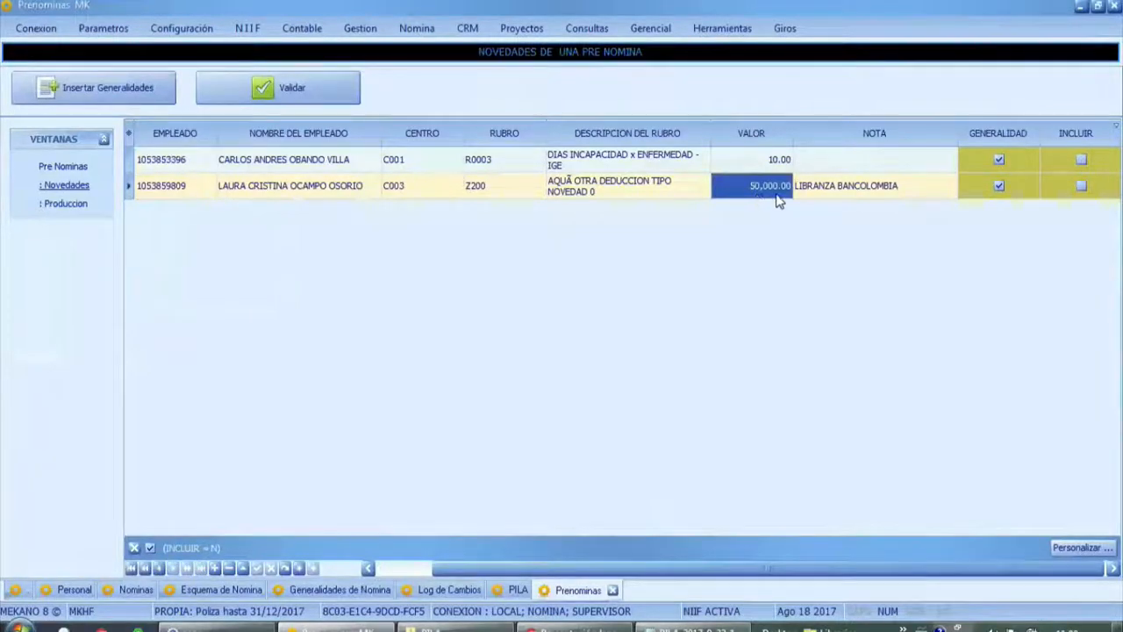
Step: Examine an employee's salary validity dates in Personal and return to the Novedades in Prenominas
left_click(74, 590)
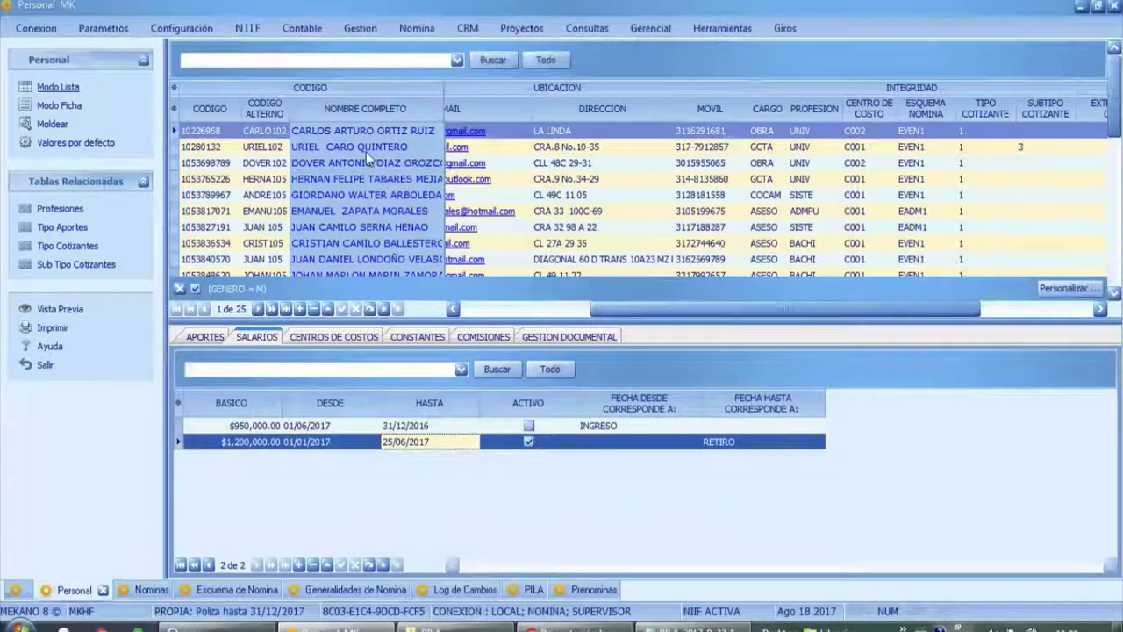
left_click(376, 243)
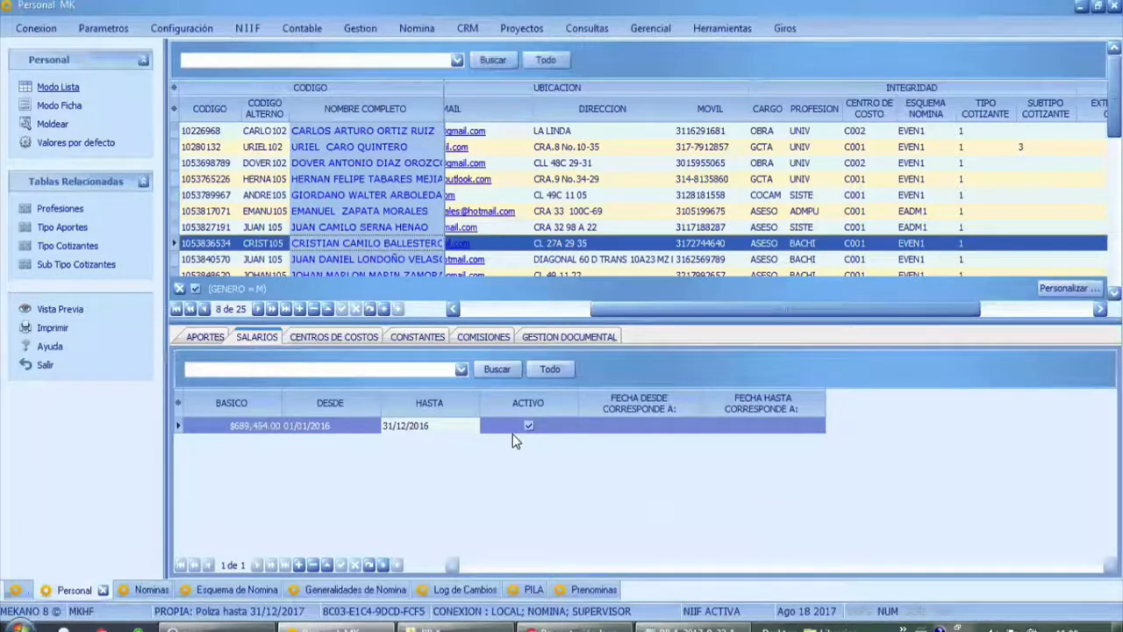
left_click(588, 592)
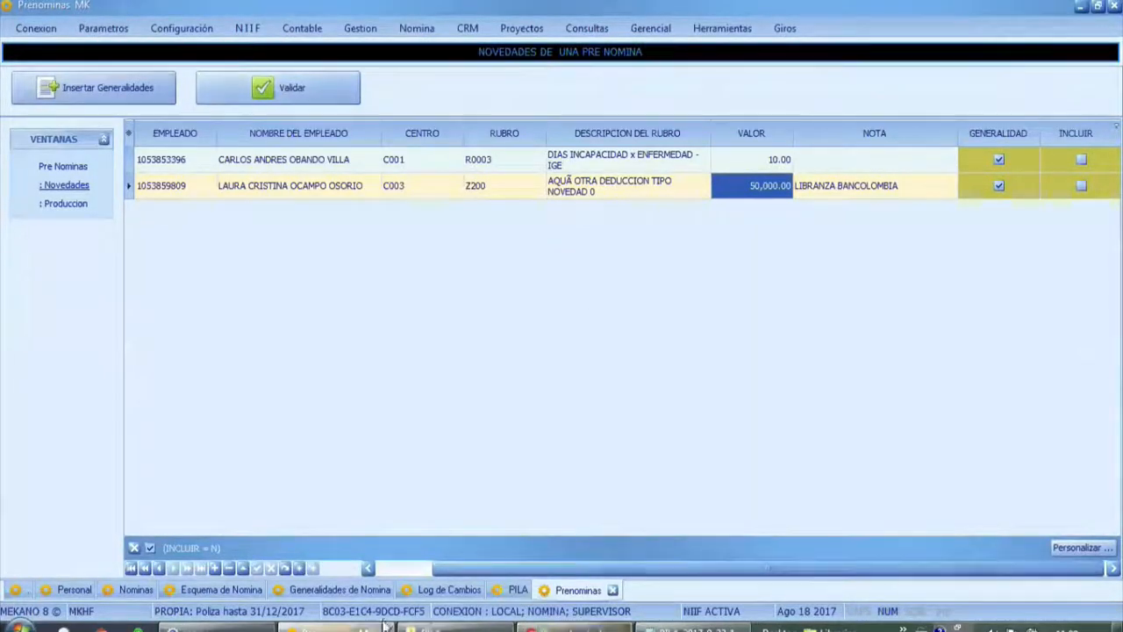
Step: Switch to the presentation, consult the Novedades Transversales validation point and advance to the Log de Nómina slide
left_click(351, 591)
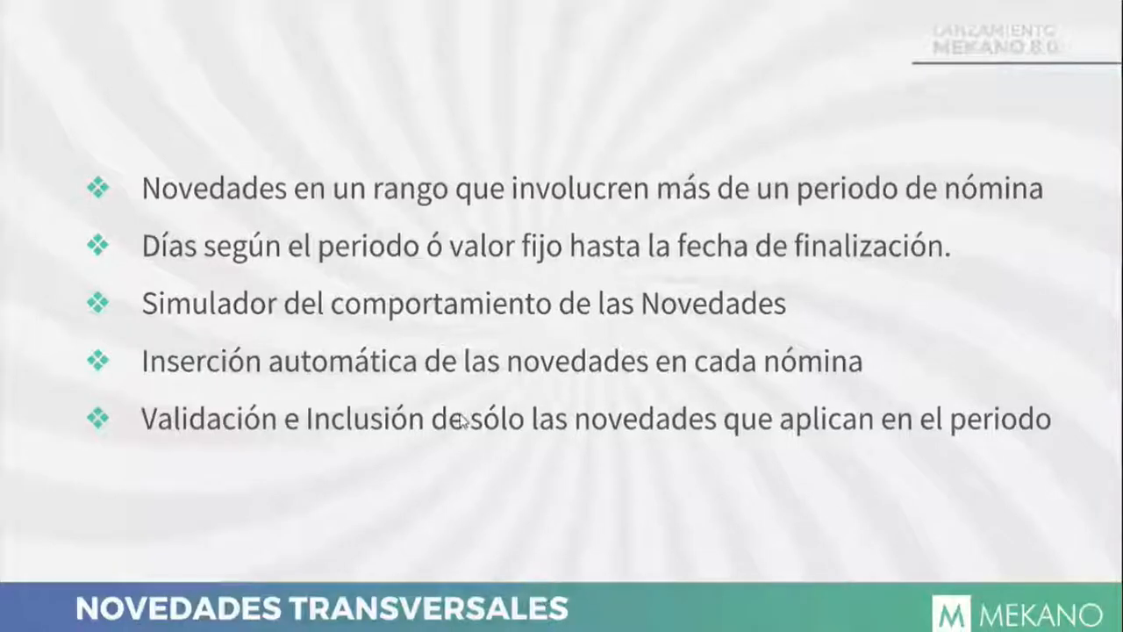
right_click(460, 419)
left_click(299, 415)
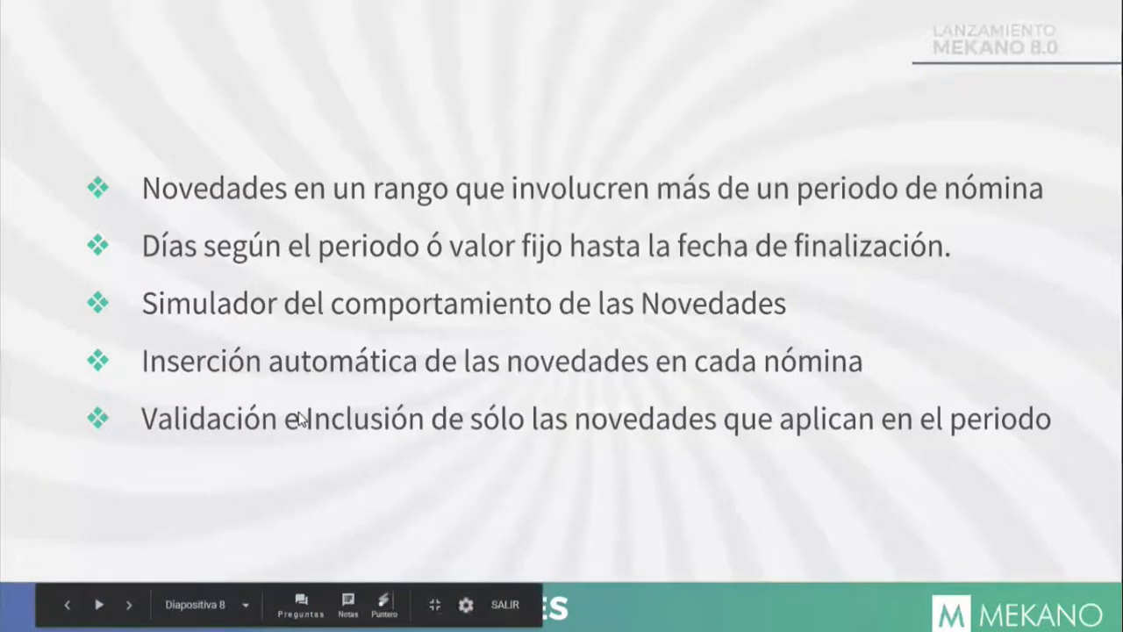
left_click(299, 415)
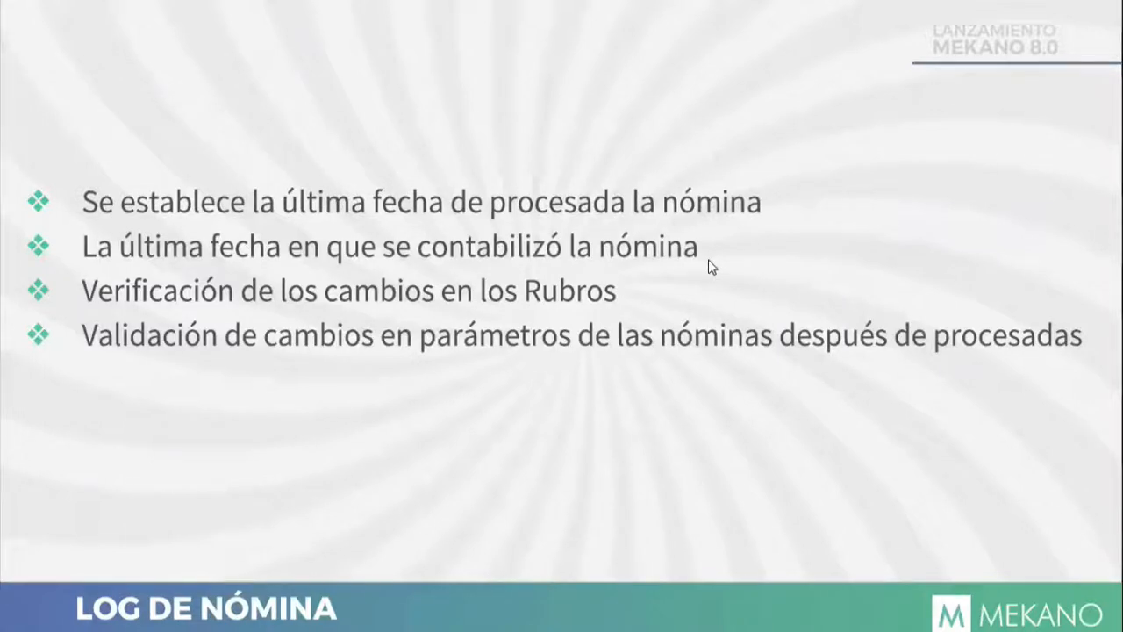
Step: Return to Mekano and examine the December 2016 payroll's period, Fecha Procesado and Fecha Contabilizado in Nominas
key("alt+Tab")
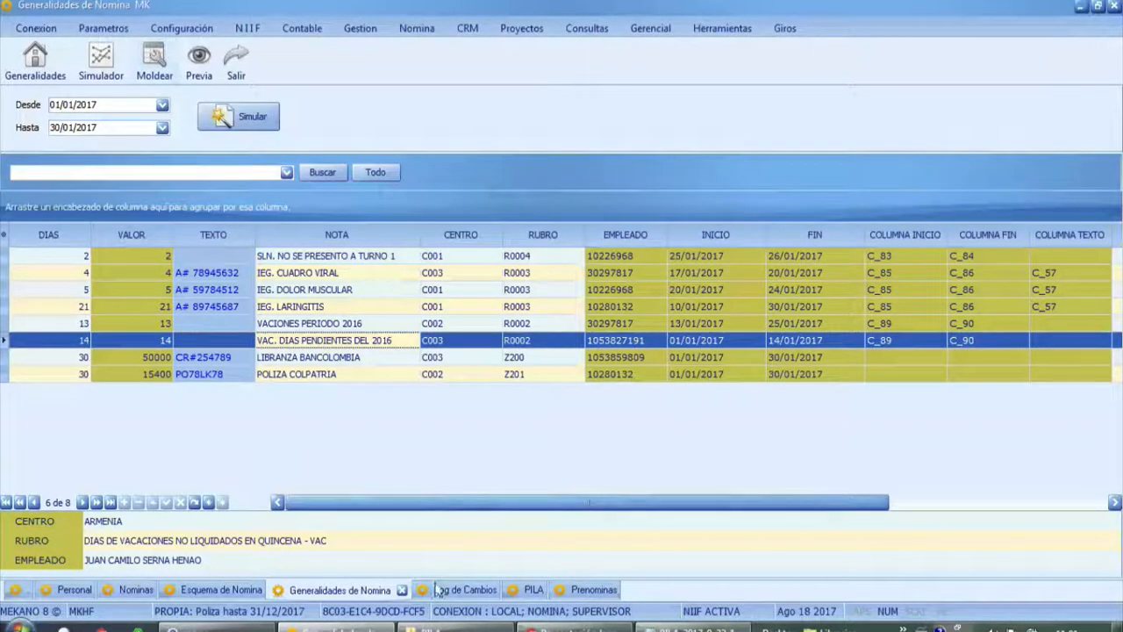
left_click(134, 590)
left_click_drag(882, 542, 1053, 562)
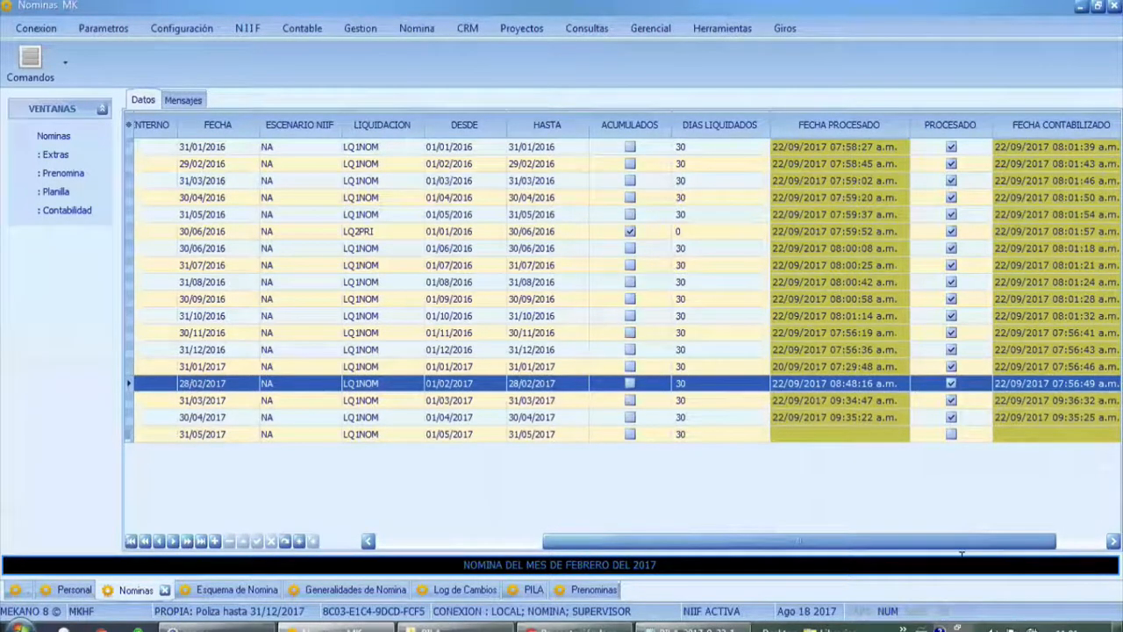
left_click(1041, 353)
left_click(481, 351)
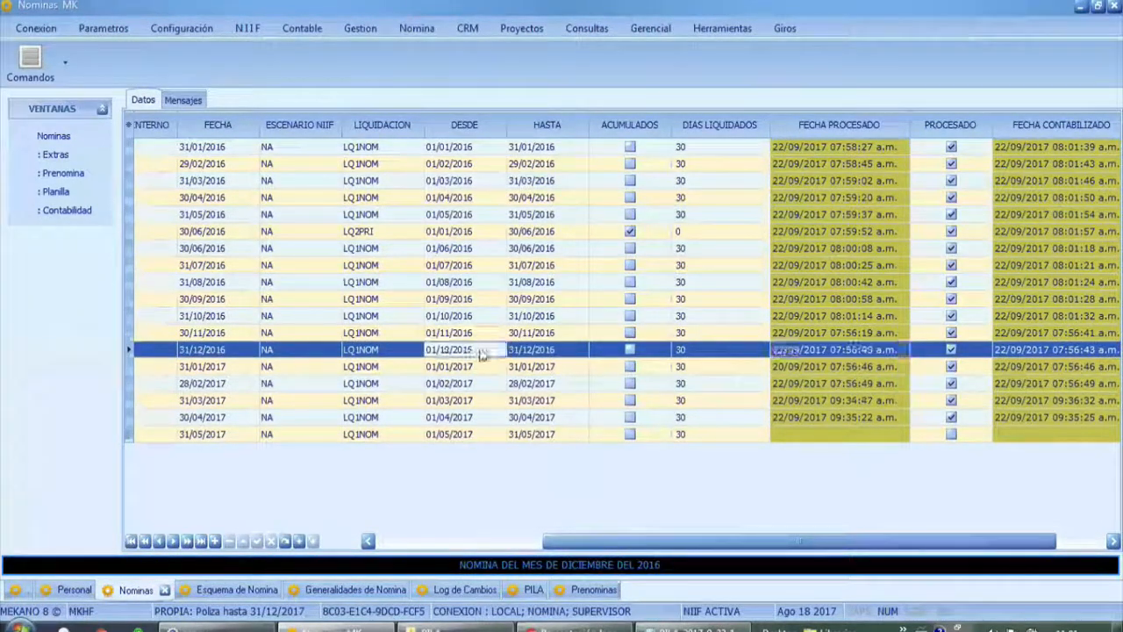
left_click(537, 352)
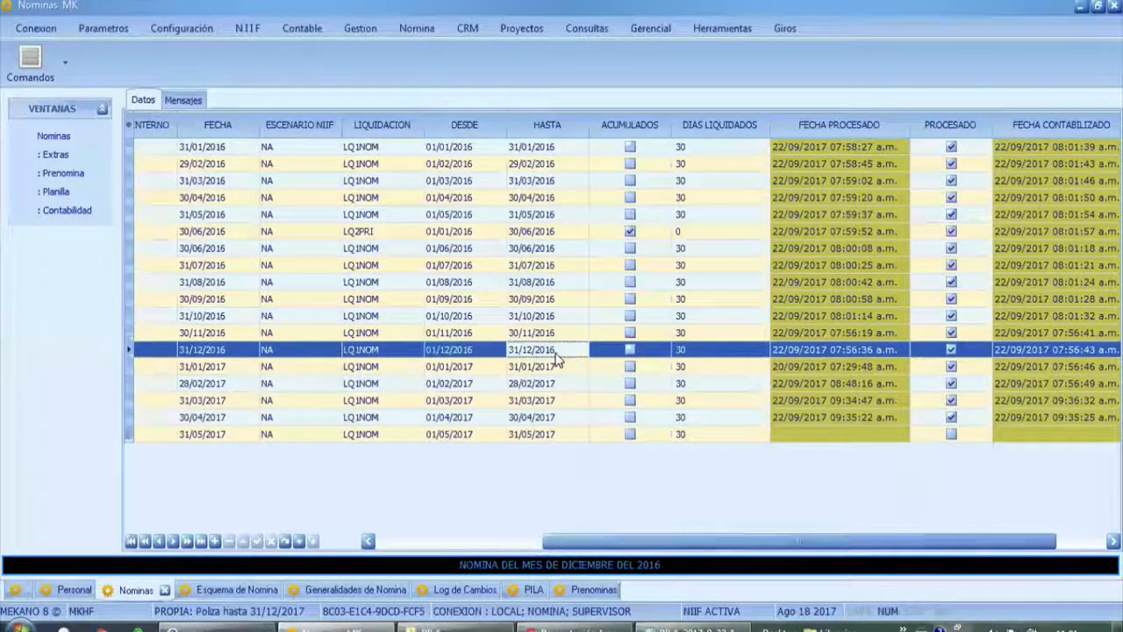
left_click(878, 354)
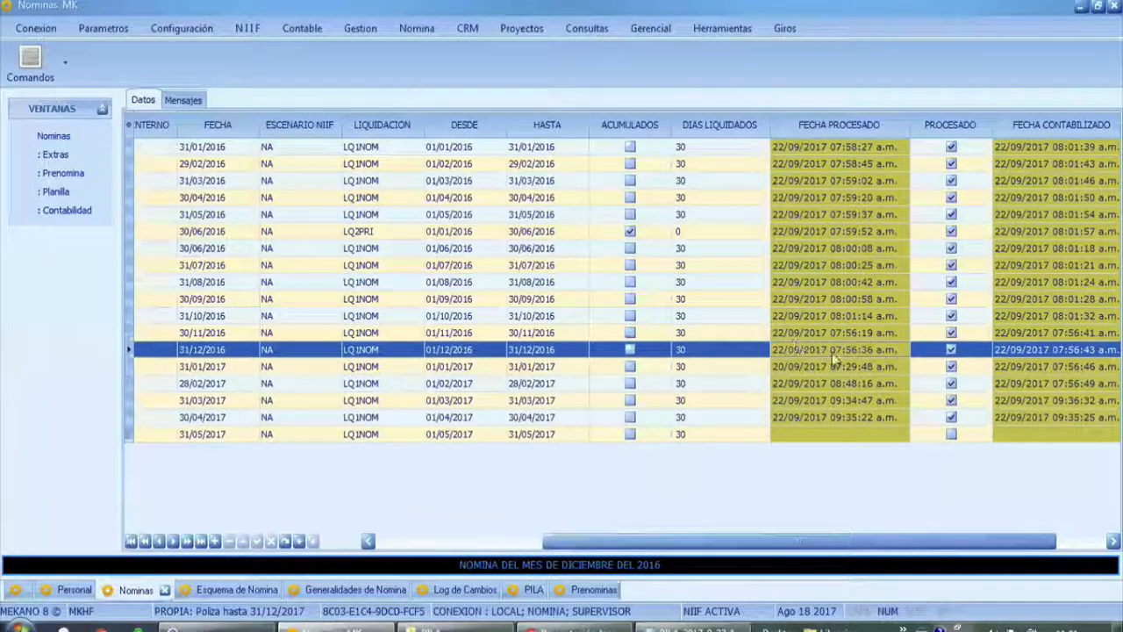
left_click(1049, 349)
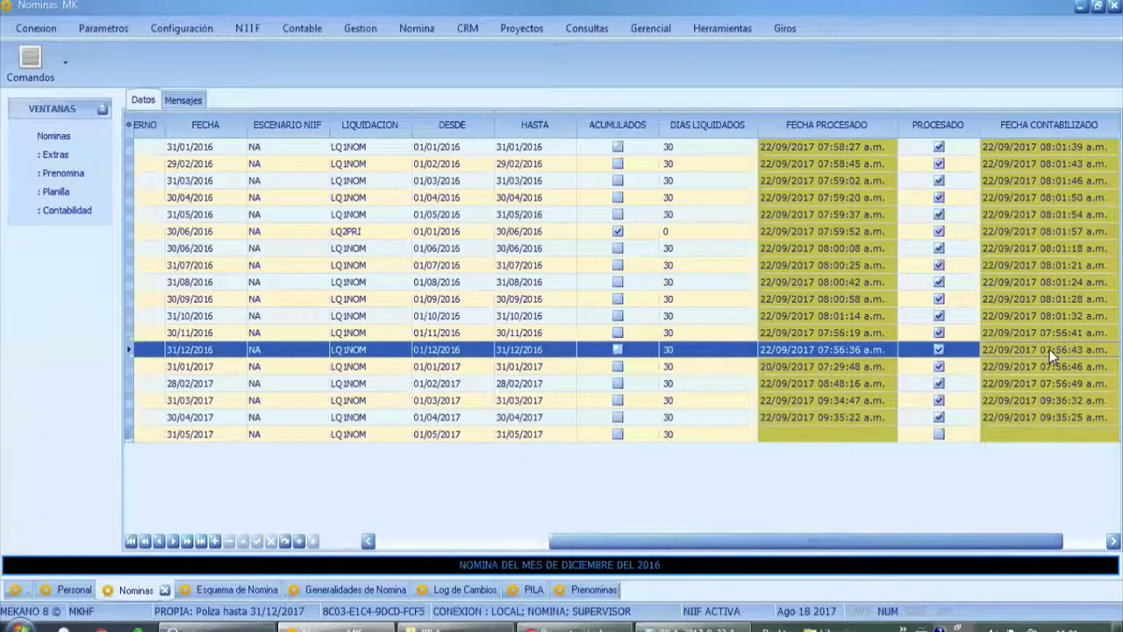
Step: Consult the Log de Nómina slide, return to Mekano and examine the formula change of rubro R0060 in Log de Cambios
key("alt+Tab")
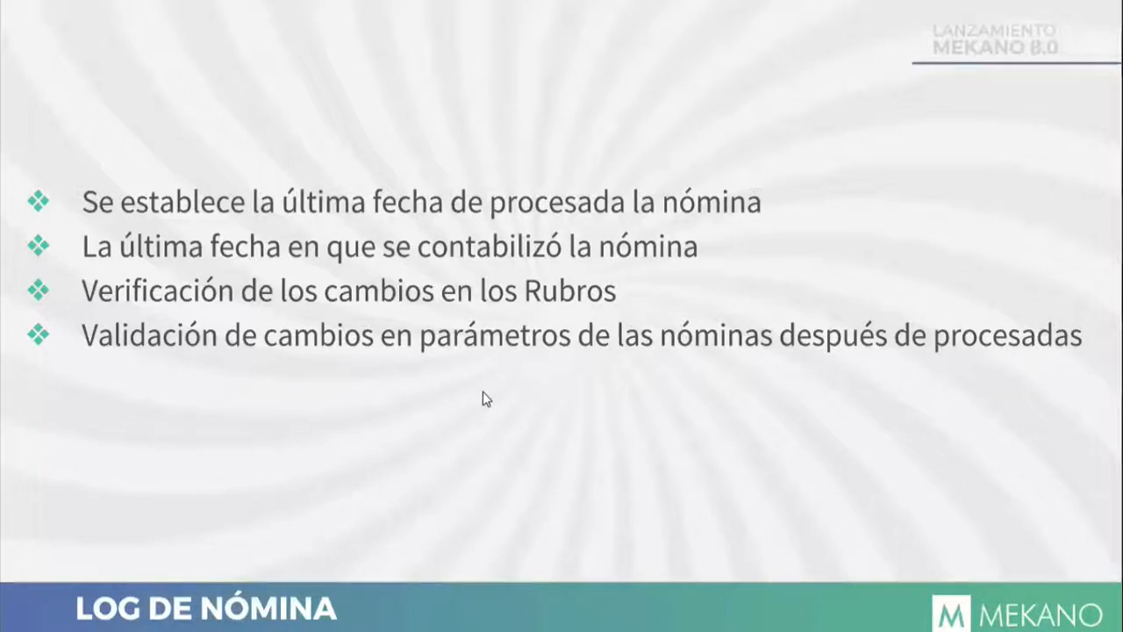
key("alt+Tab")
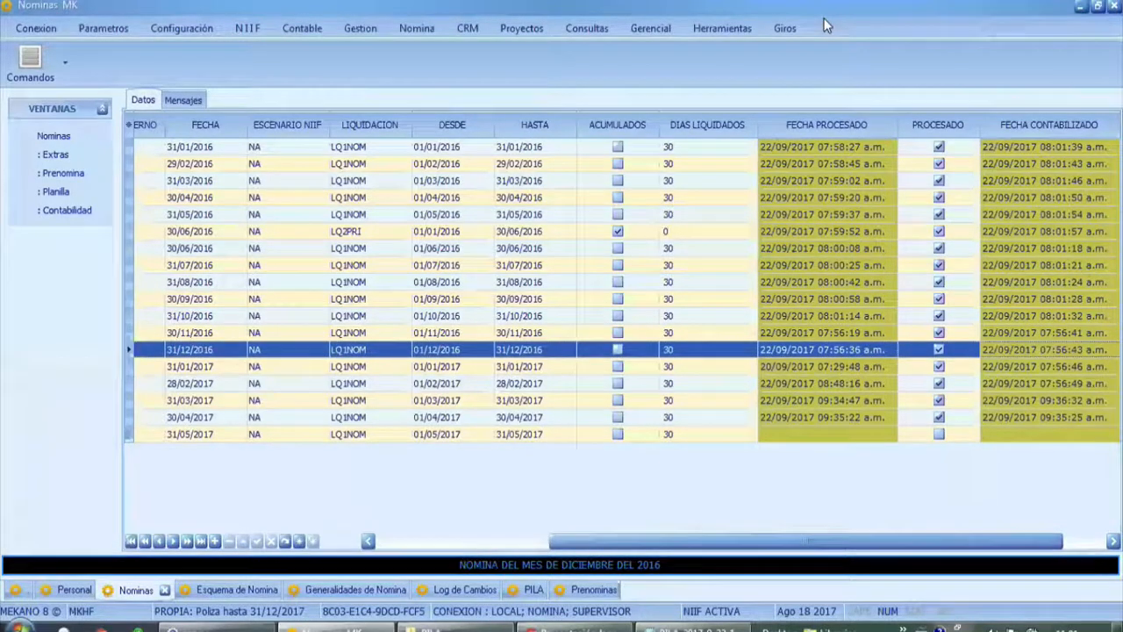
left_click(706, 29)
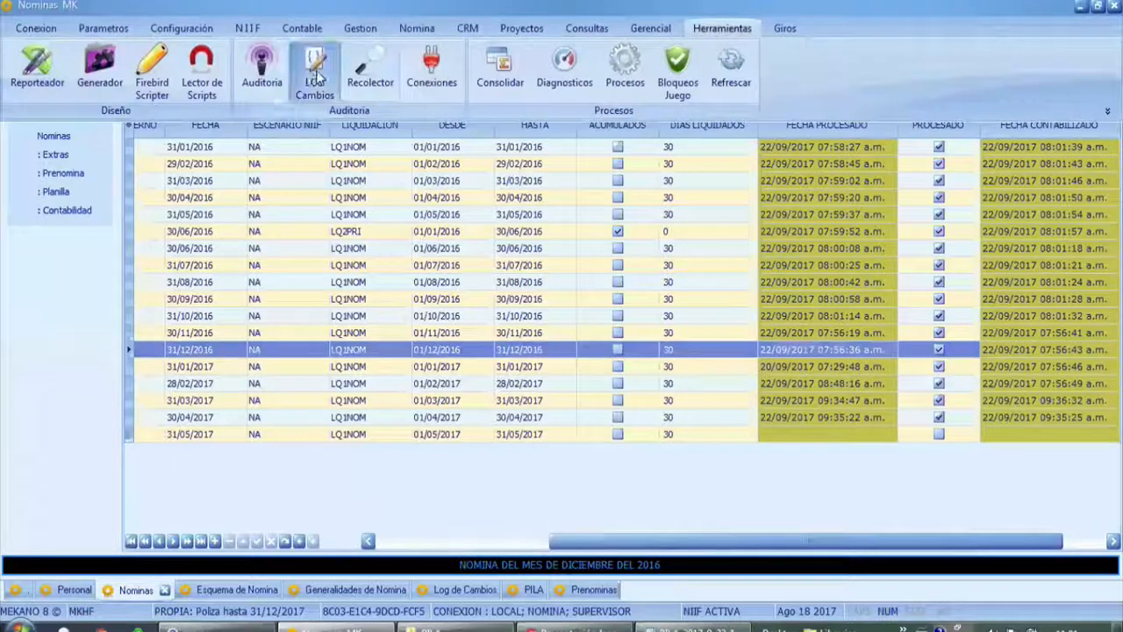
left_click(318, 72)
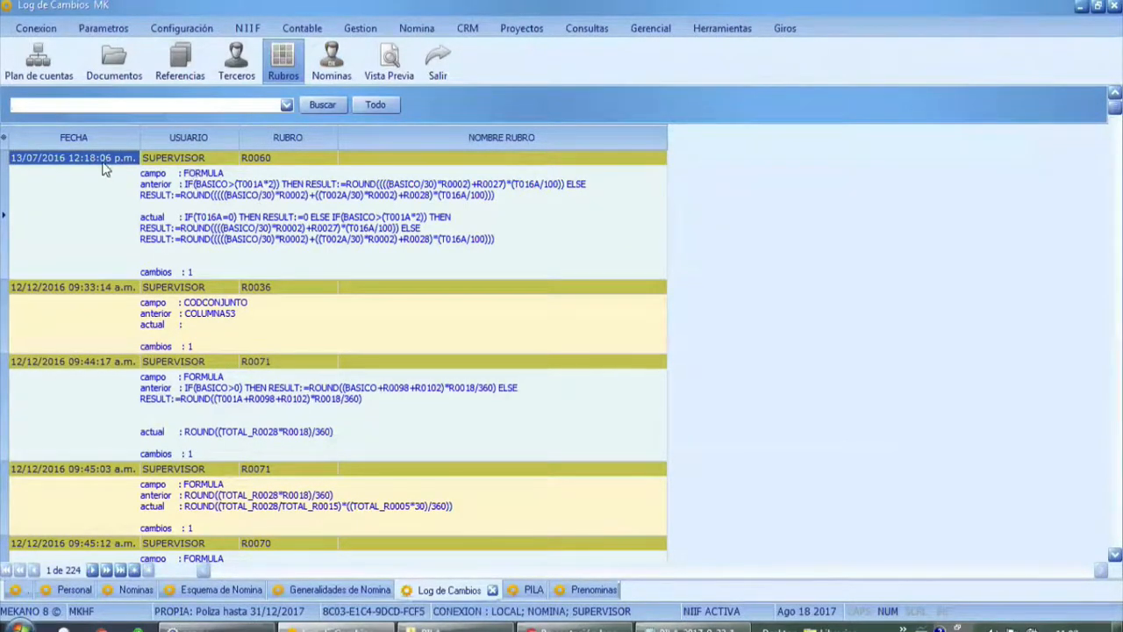
left_click(197, 161)
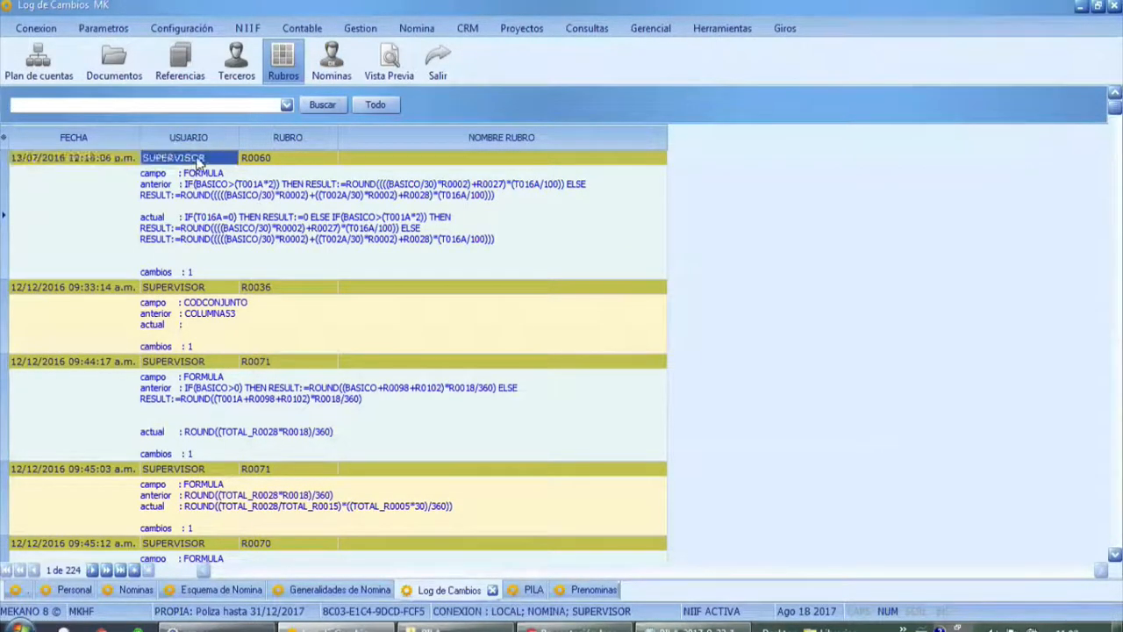
left_click(268, 159)
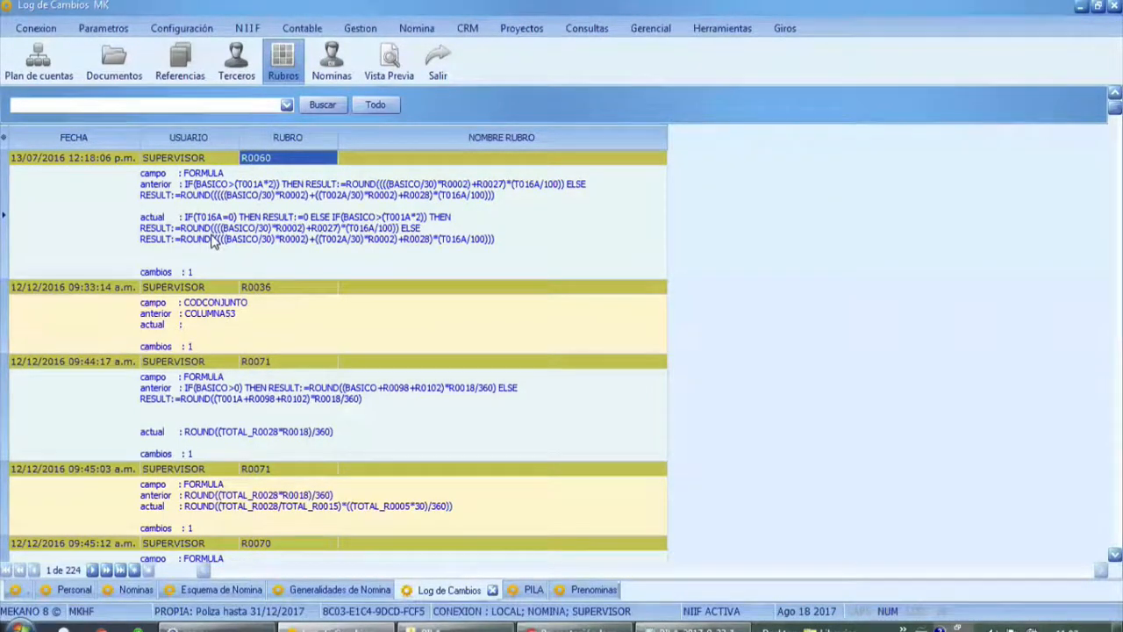
Step: Review the Nominas records in Log de Cambios and compare them with the payroll list in Nominas
left_click(341, 74)
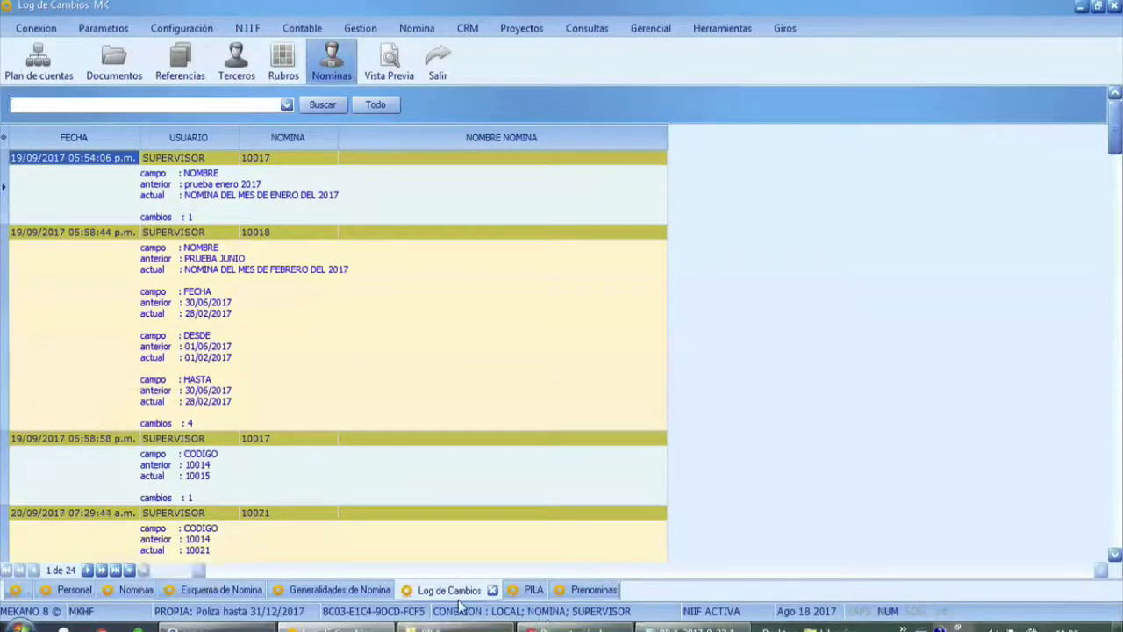
left_click(136, 589)
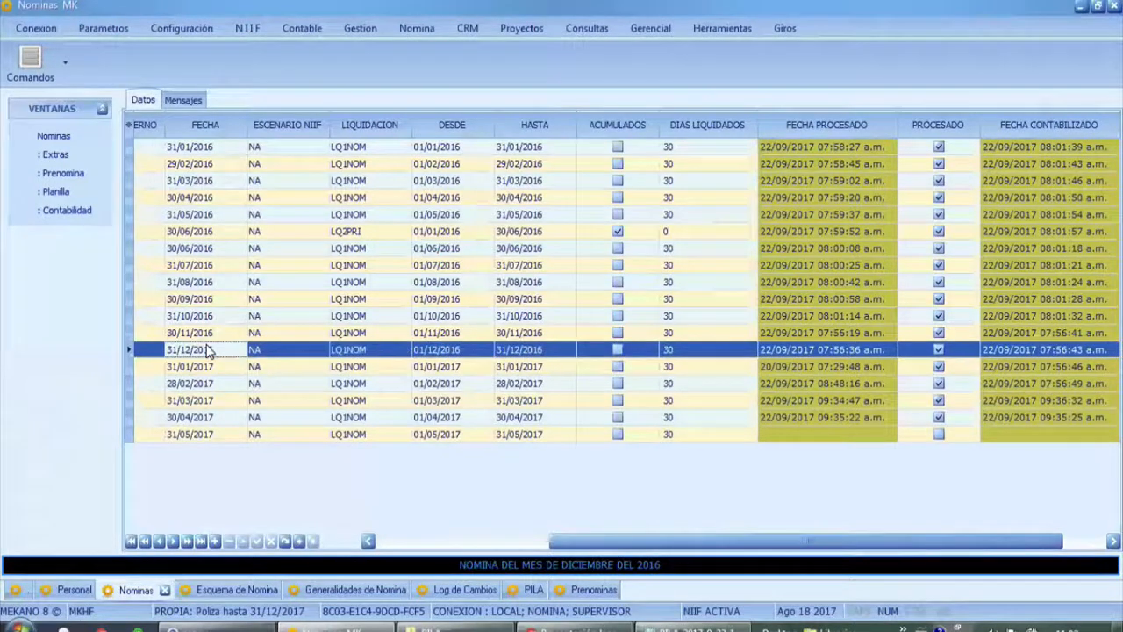
left_click_drag(592, 540, 521, 541)
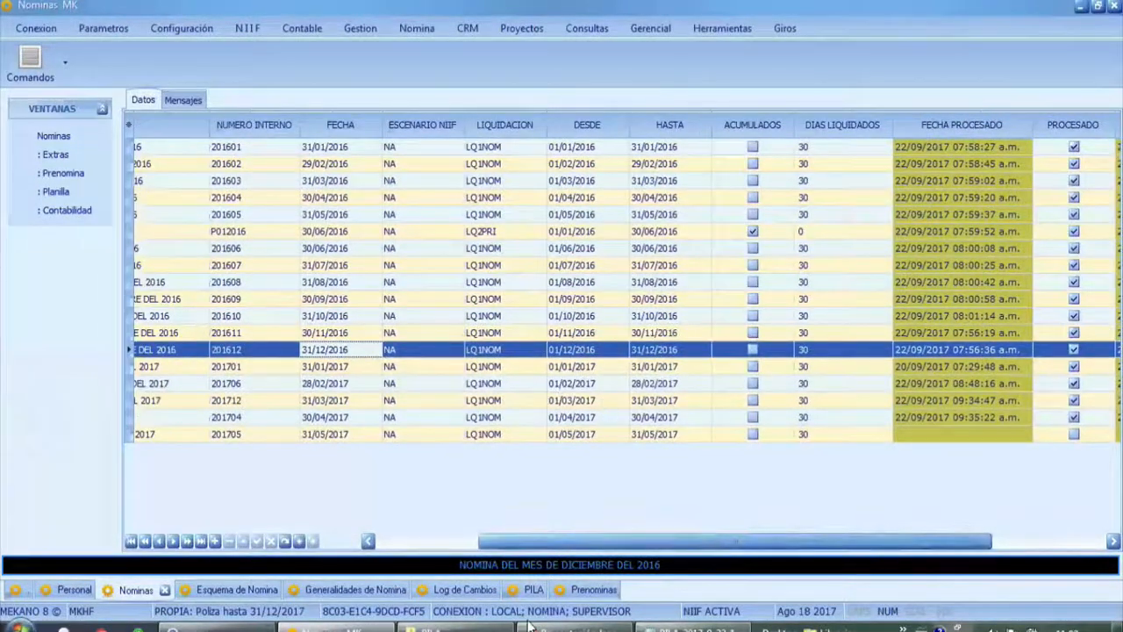
Step: Examine the Log de Cambios entries for nominas 10017 and 10018, and advance the presentation past the Log de Nómina slide
left_click(584, 594)
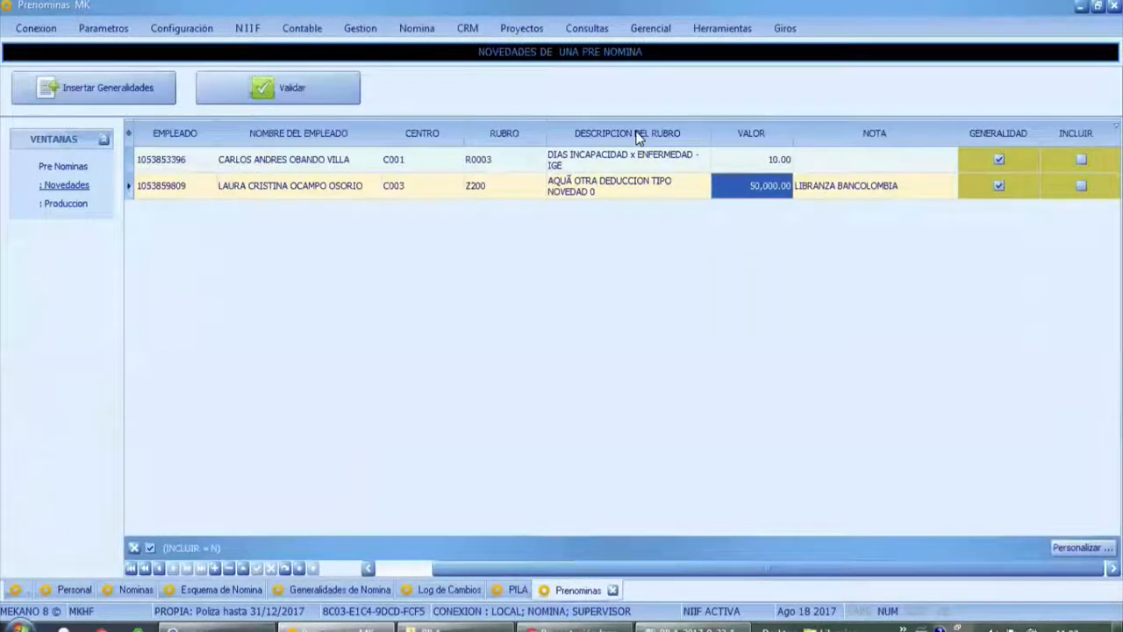
left_click(449, 590)
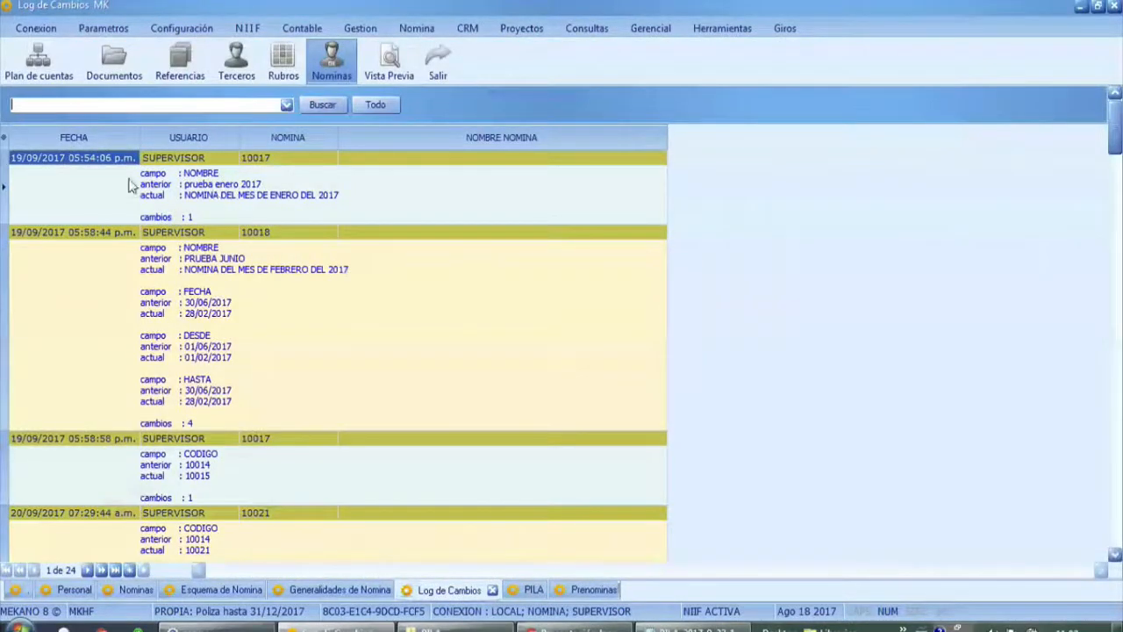
left_click(198, 160)
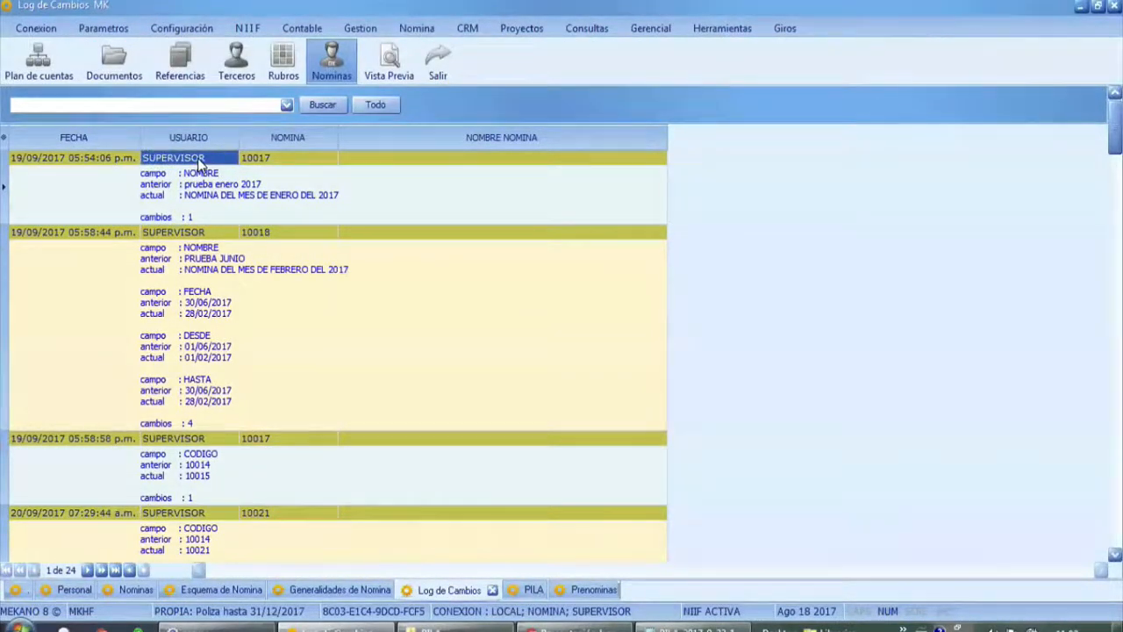
left_click(85, 232)
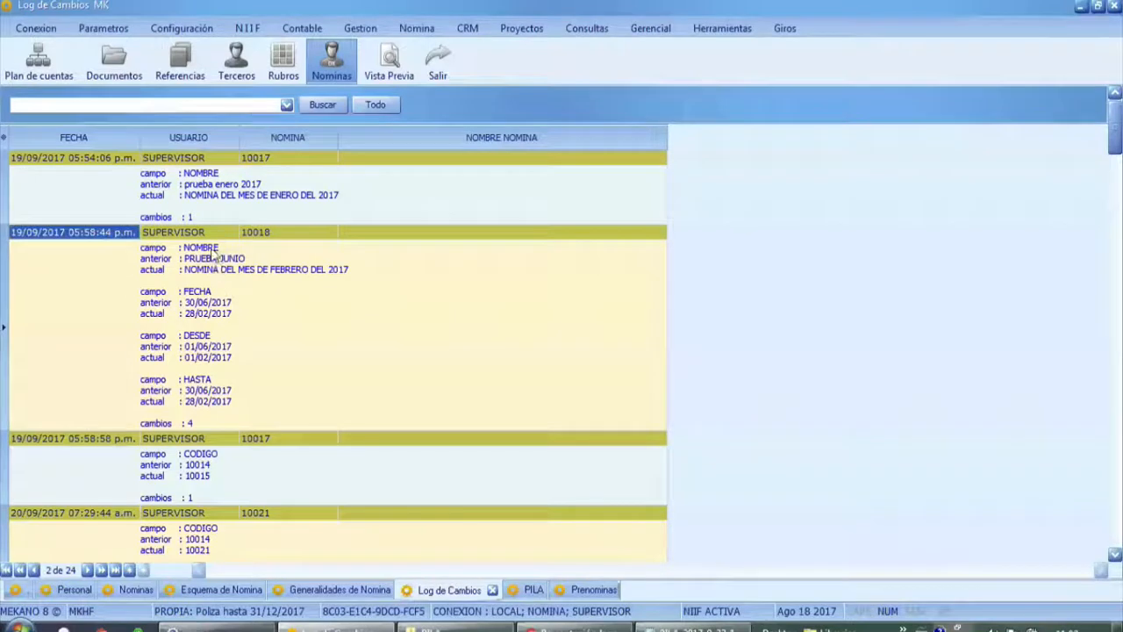
left_click(588, 625)
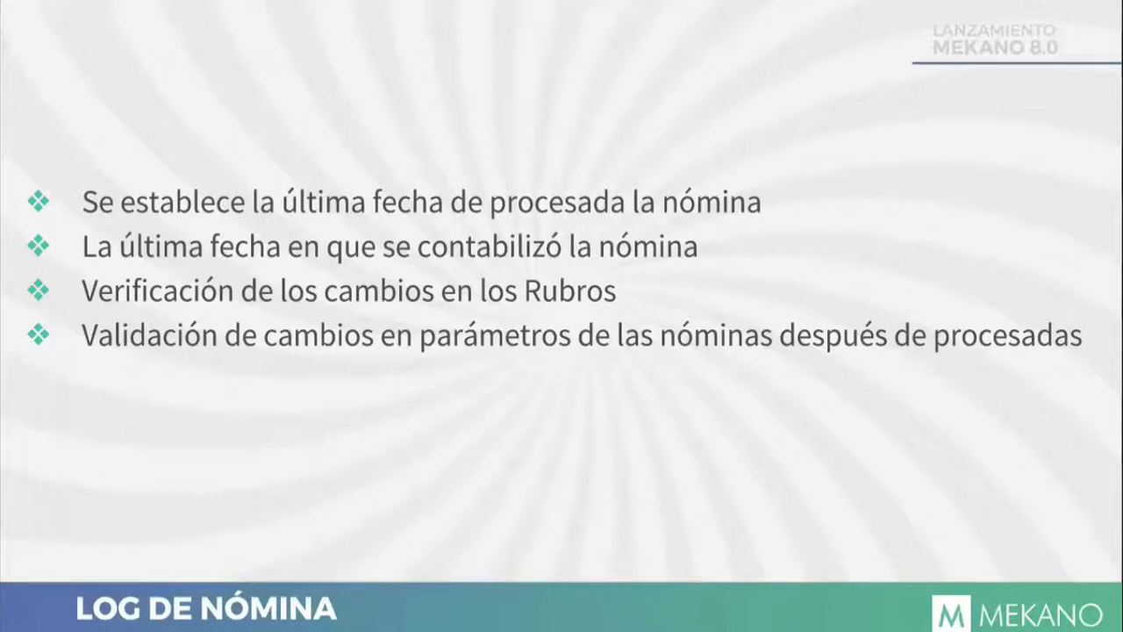
key("Right")
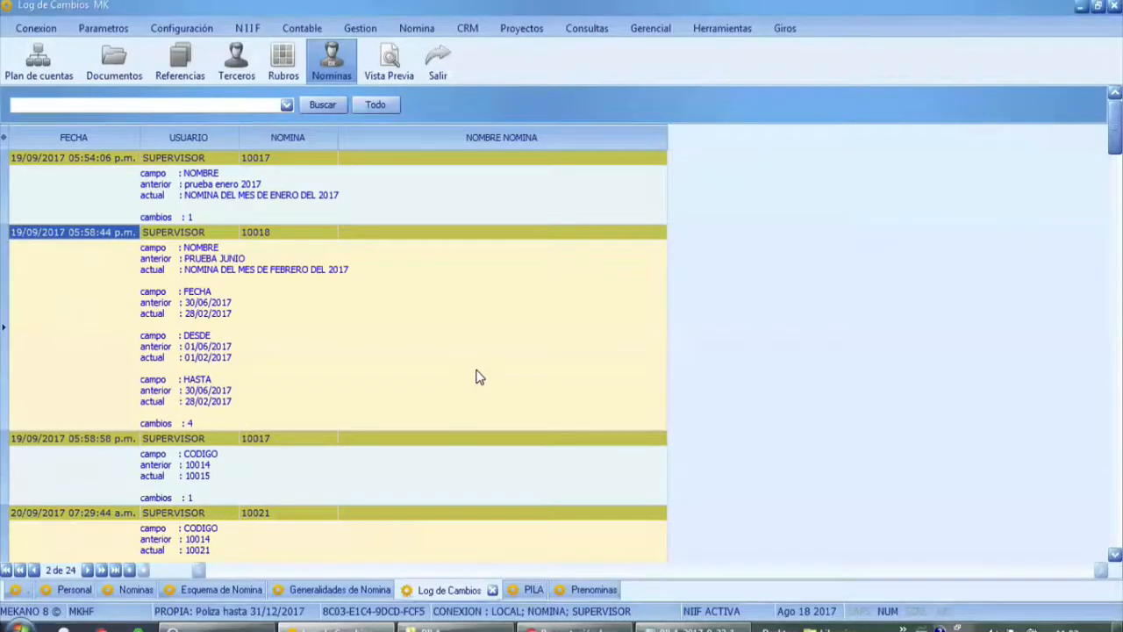
Step: Return to Mekano, examine the first employee's INGRESO and RETIRO salary dates in Personal, and reveal the presentation's Traslados de ESP y AFP point
left_click(74, 590)
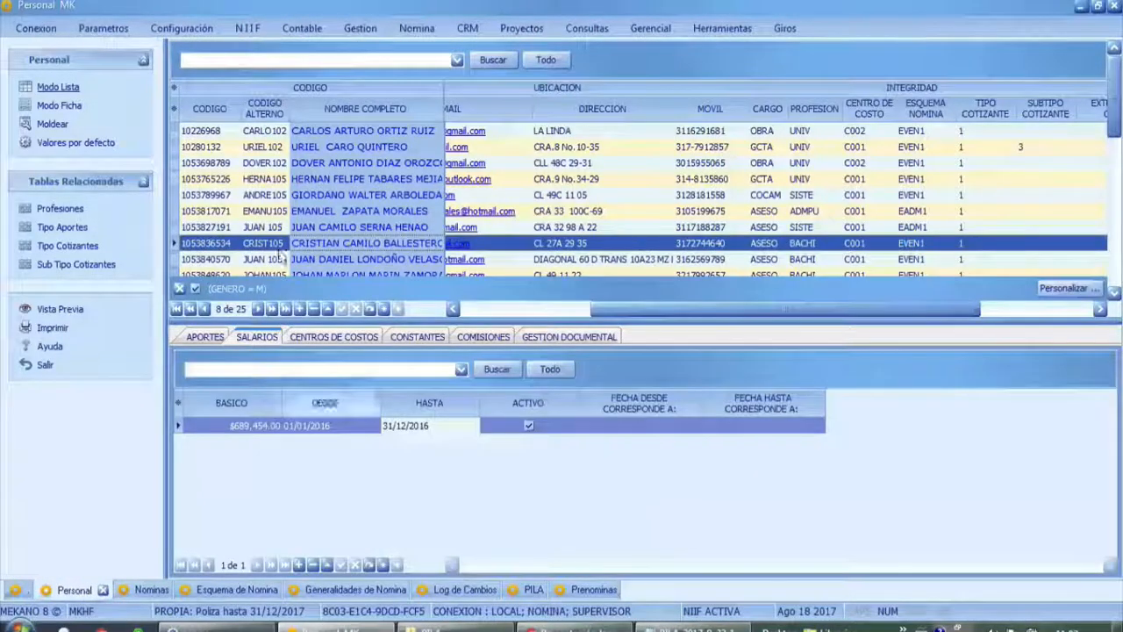
left_click(715, 442)
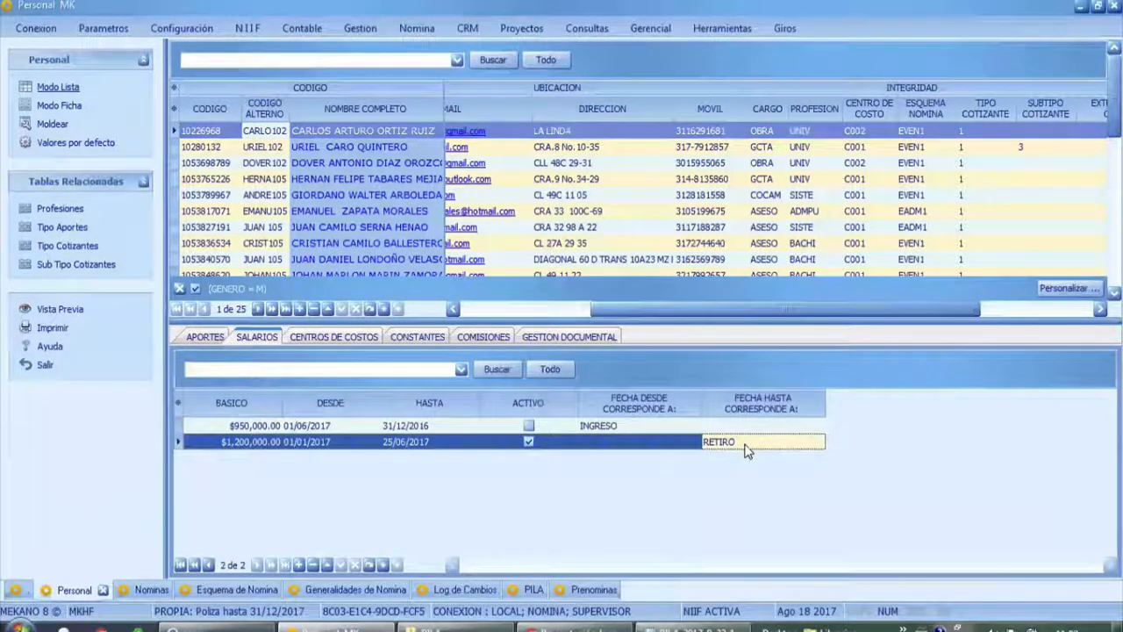
key("alt+Tab")
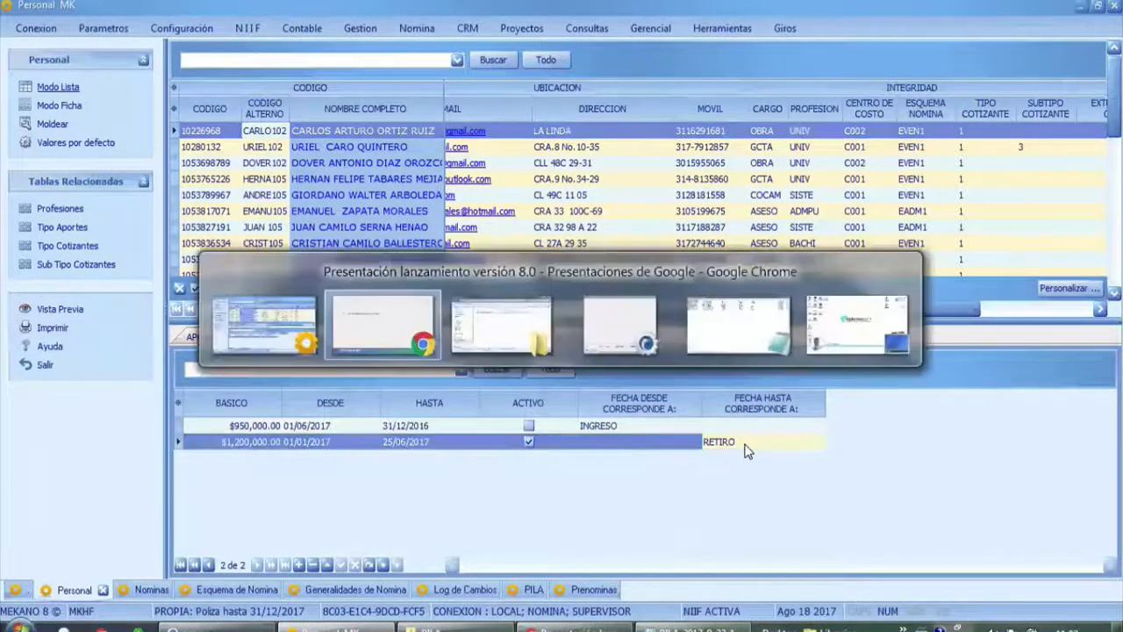
left_click(748, 451)
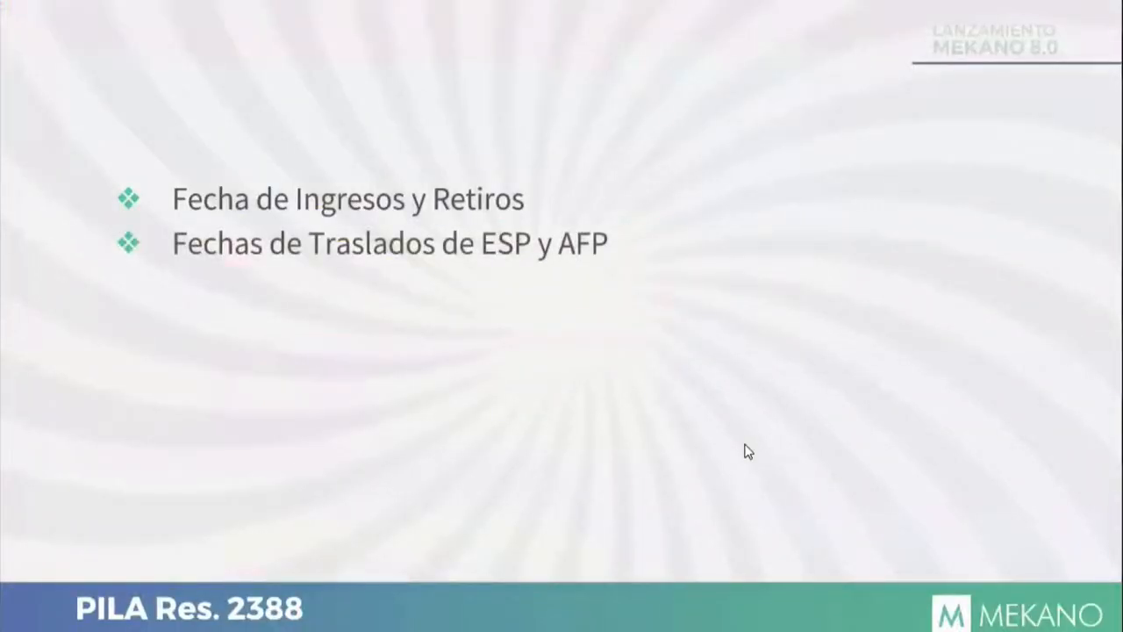
Step: Return to Mekano, examine the employee's EPS contribution dates and COLUMNA PILA codes, and reveal the presentation's inicio y finalización de Novedades point
key("alt+Tab")
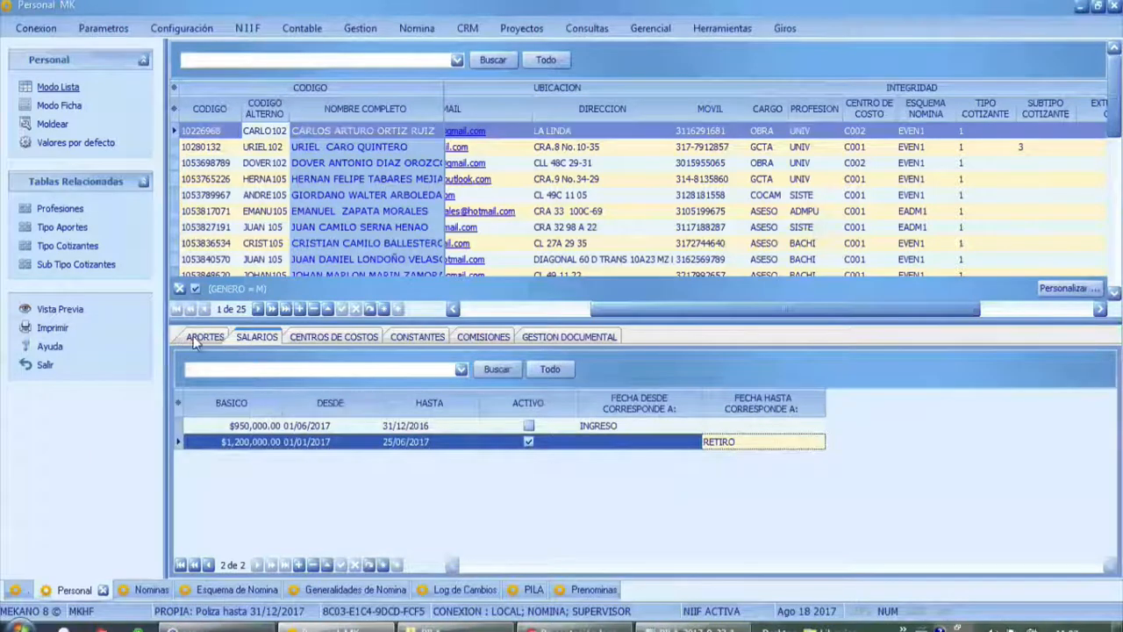
left_click(202, 337)
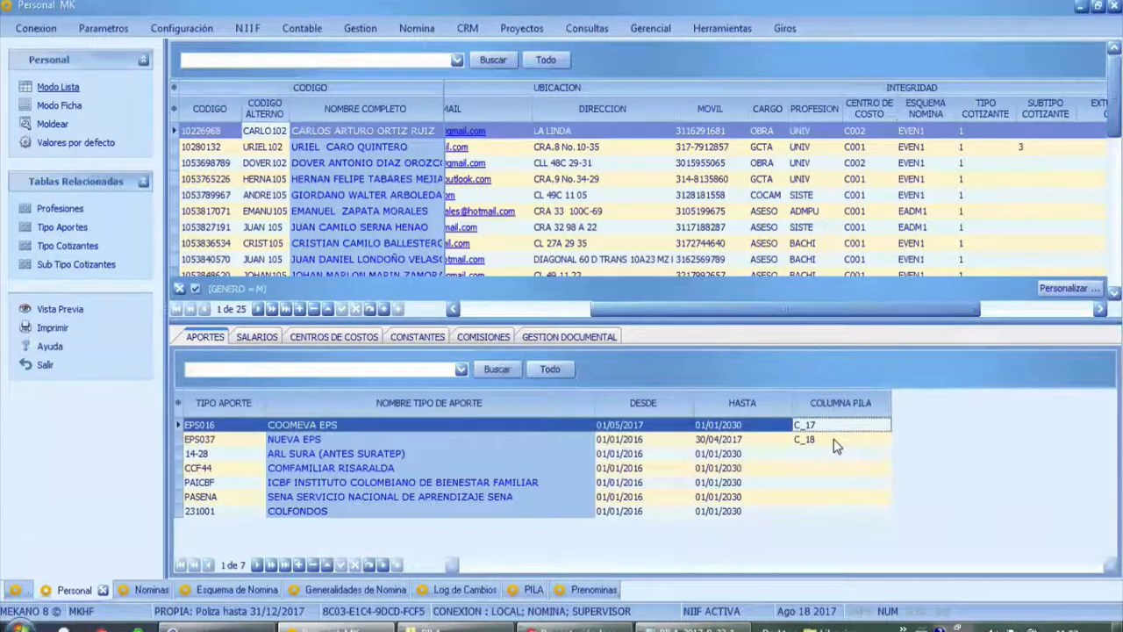
key("alt+Tab")
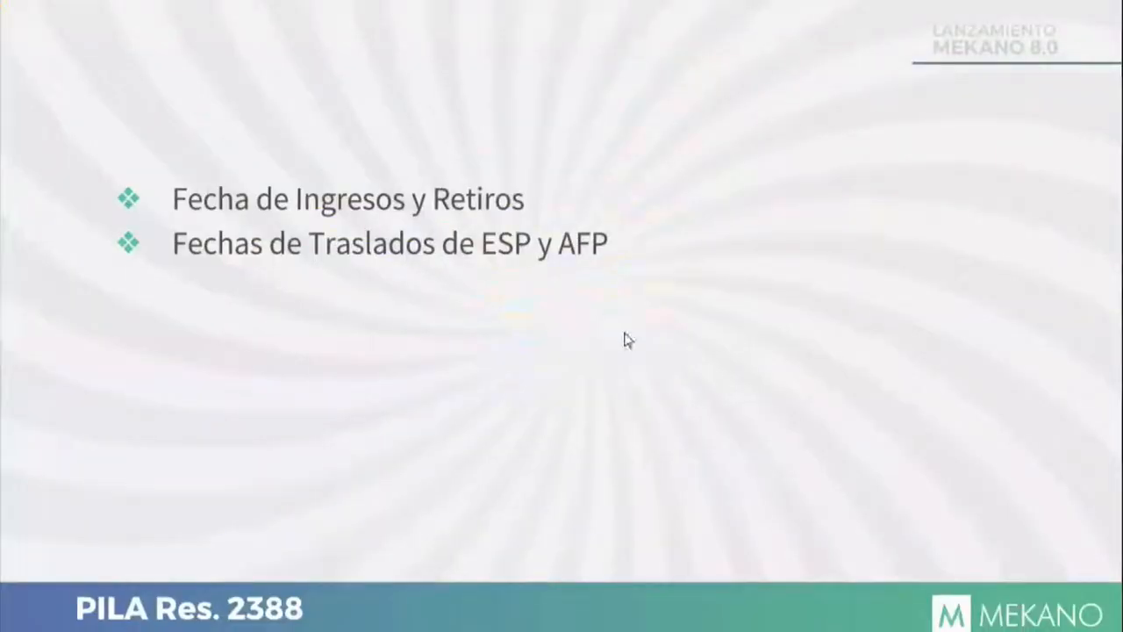
left_click(580, 321)
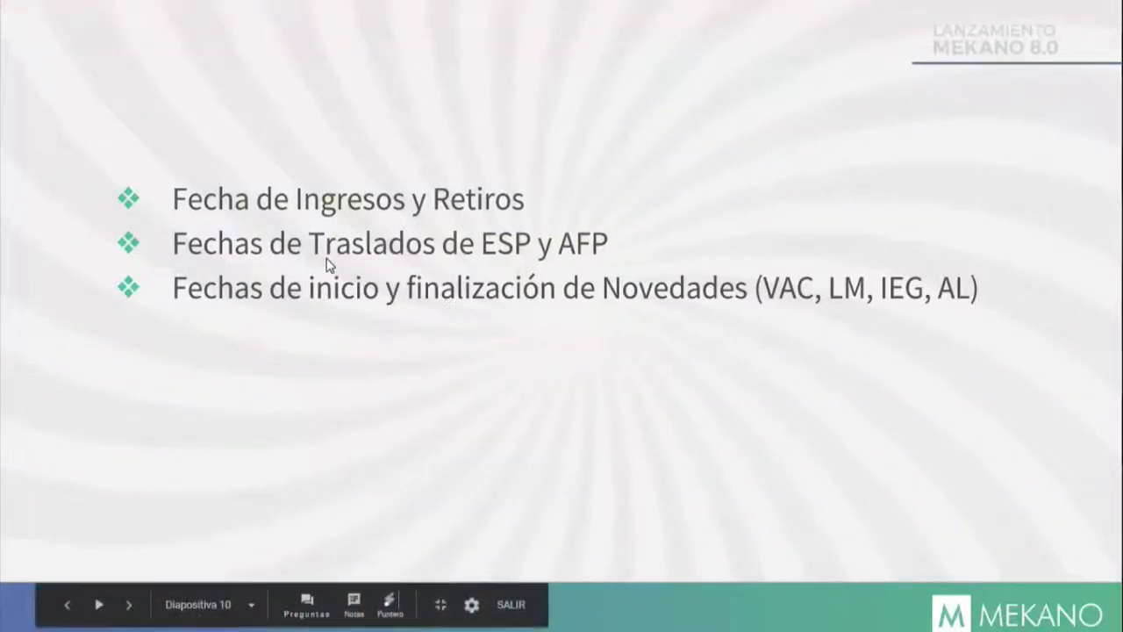
Step: Return to Mekano, examine the INICIO, FIN and PILA columns in Generalidades de Nomina, and reveal the presentation's Archivo plano automático point
key("alt+Tab")
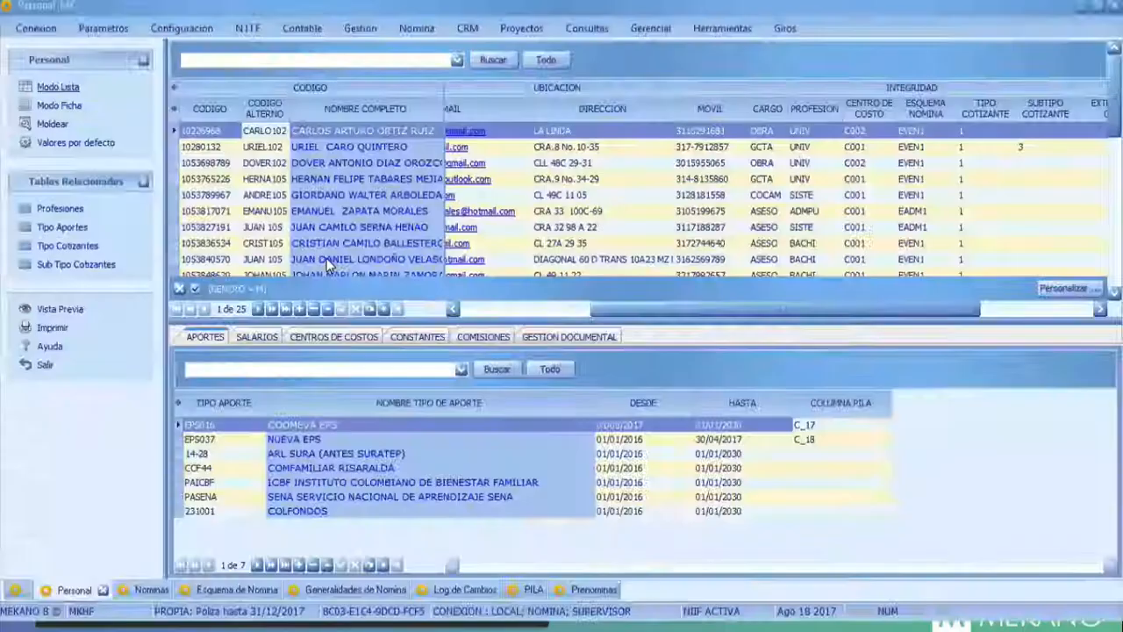
left_click(384, 590)
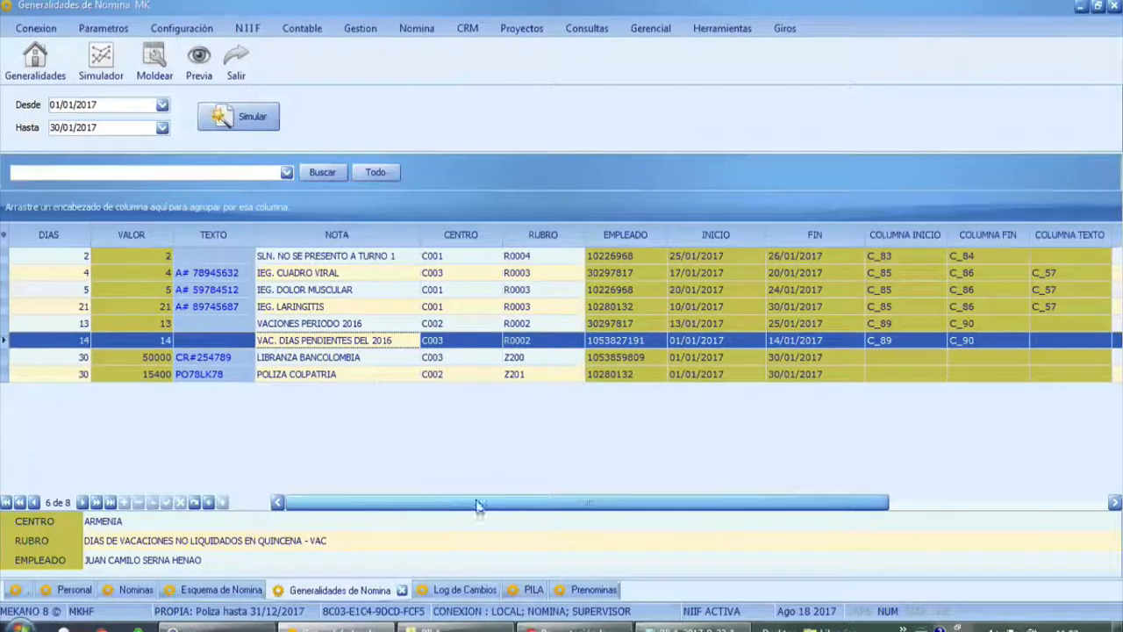
left_click_drag(544, 502, 620, 502)
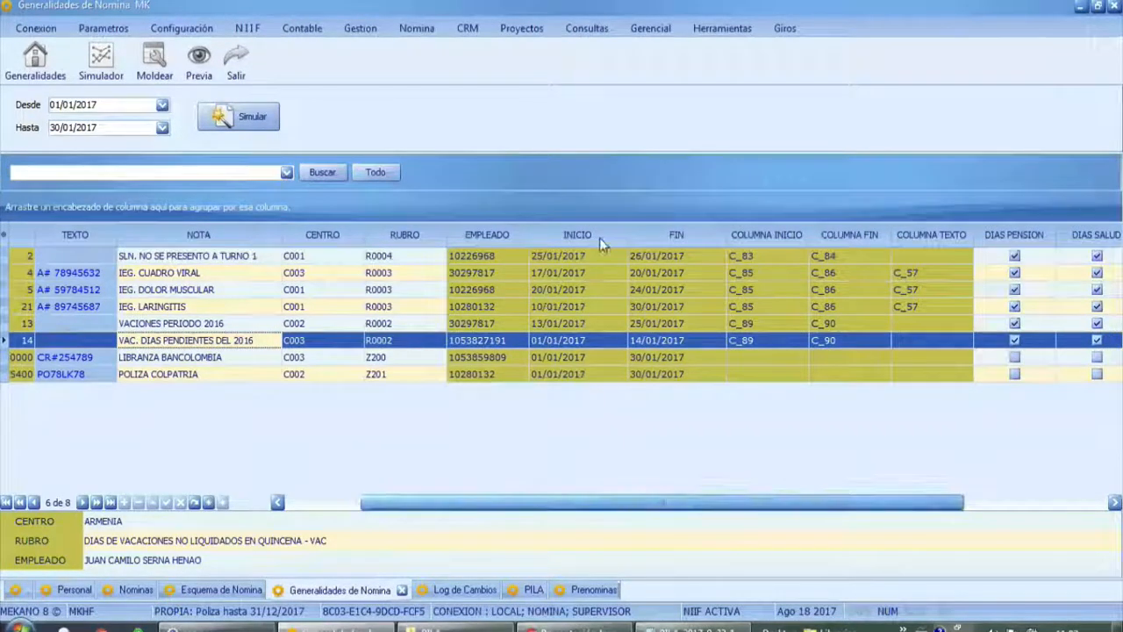
left_click(601, 273)
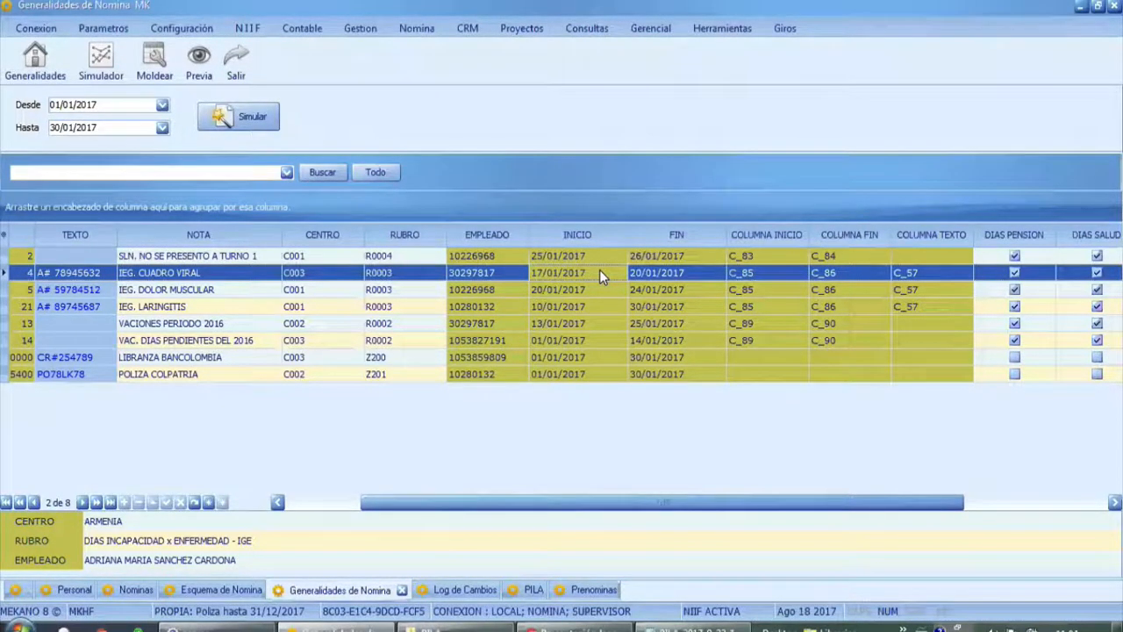
left_click(599, 269)
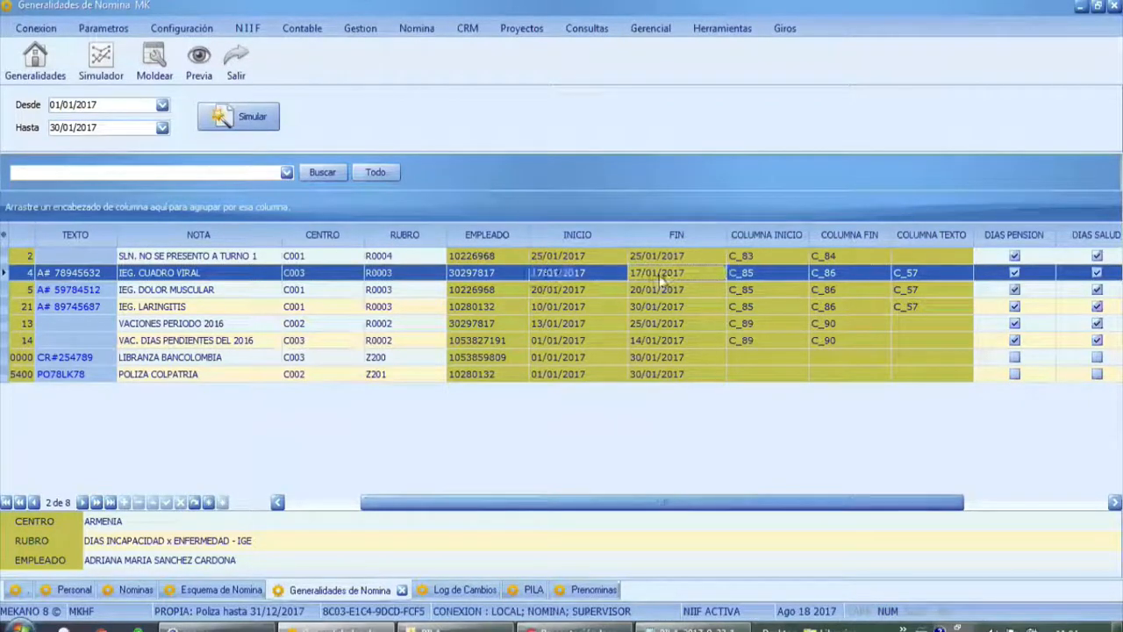
left_click(580, 293)
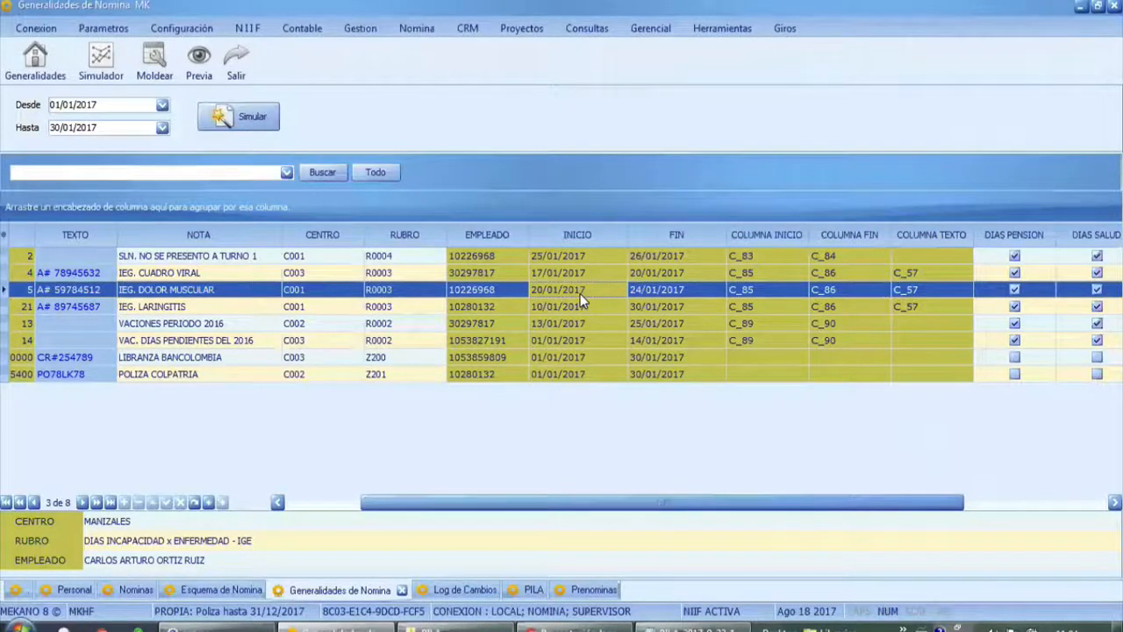
key("alt+Tab")
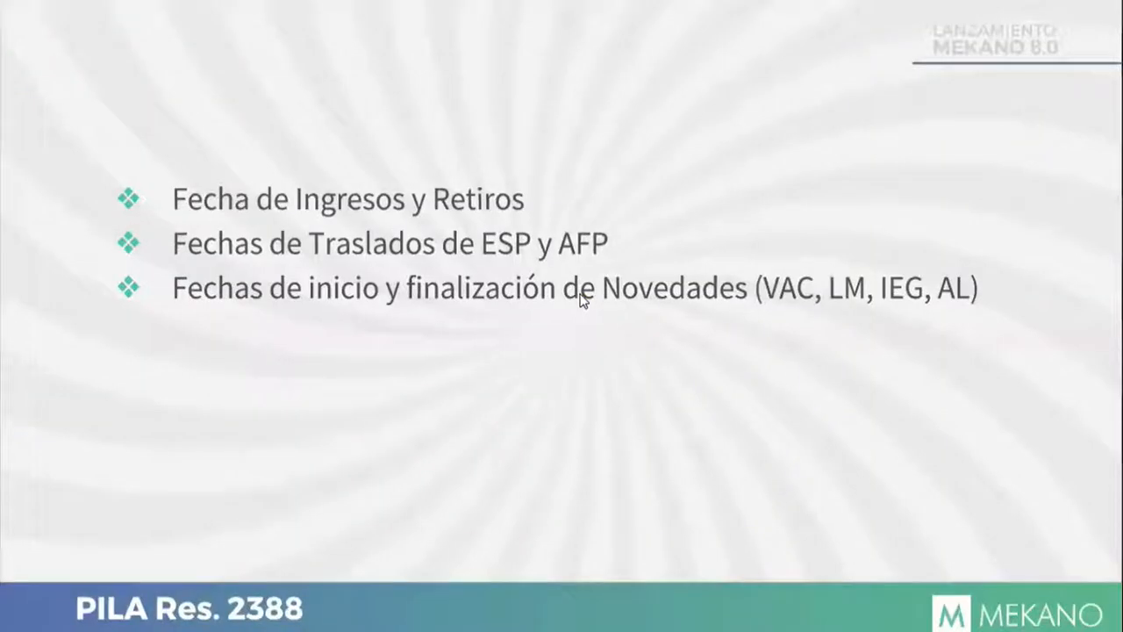
key("Right")
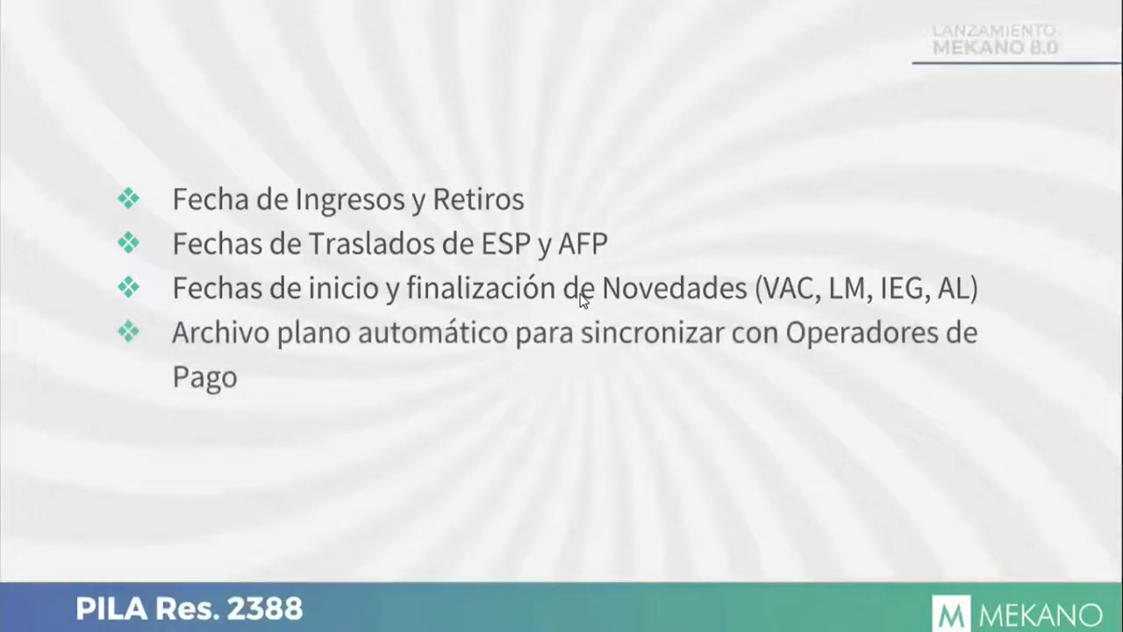